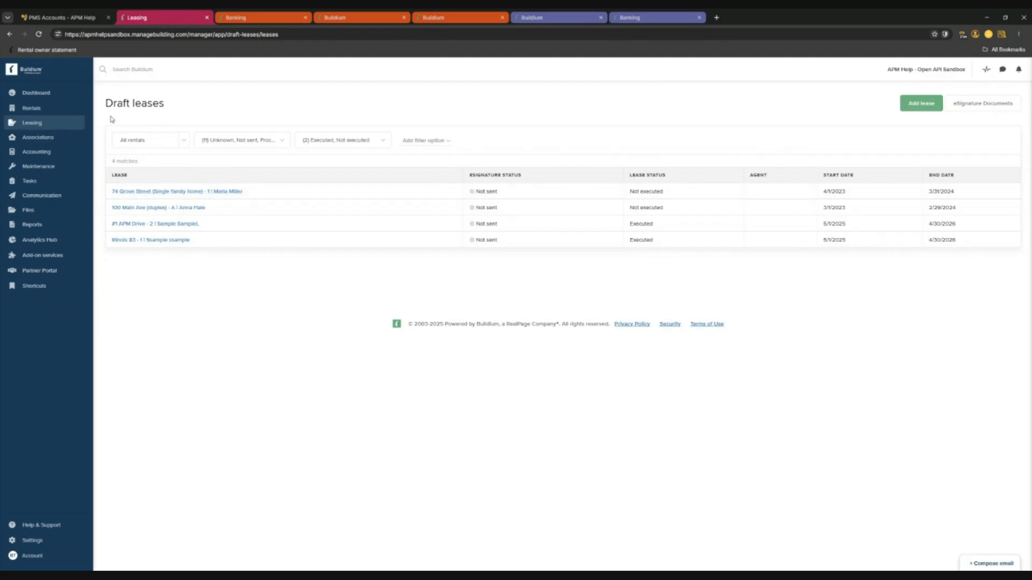
Go to Leasing's eSignature Documents, sort by eSignature status, then view the Templates and Merge fields tabs.
click(48, 123)
click(994, 111)
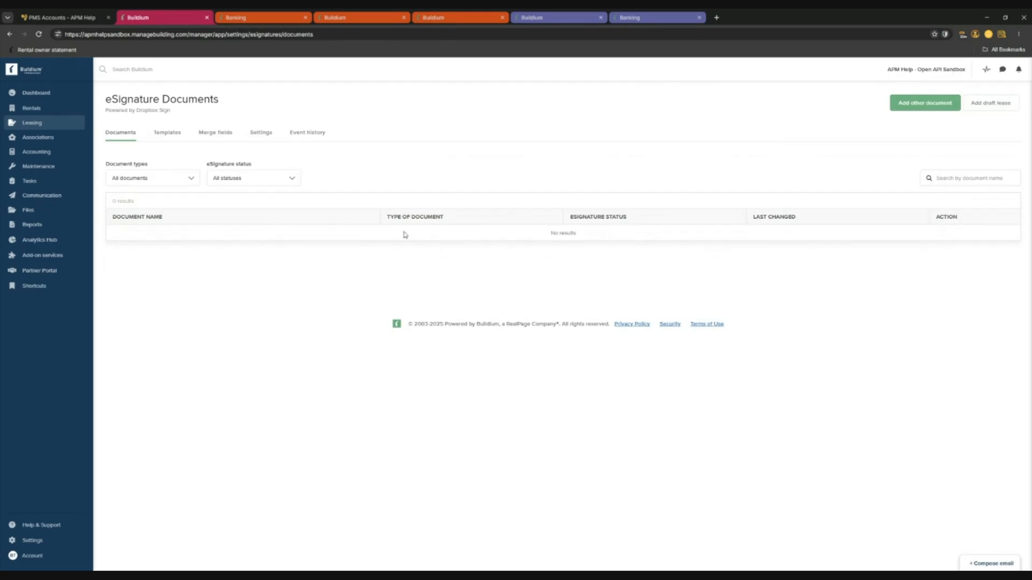
click(620, 226)
click(173, 137)
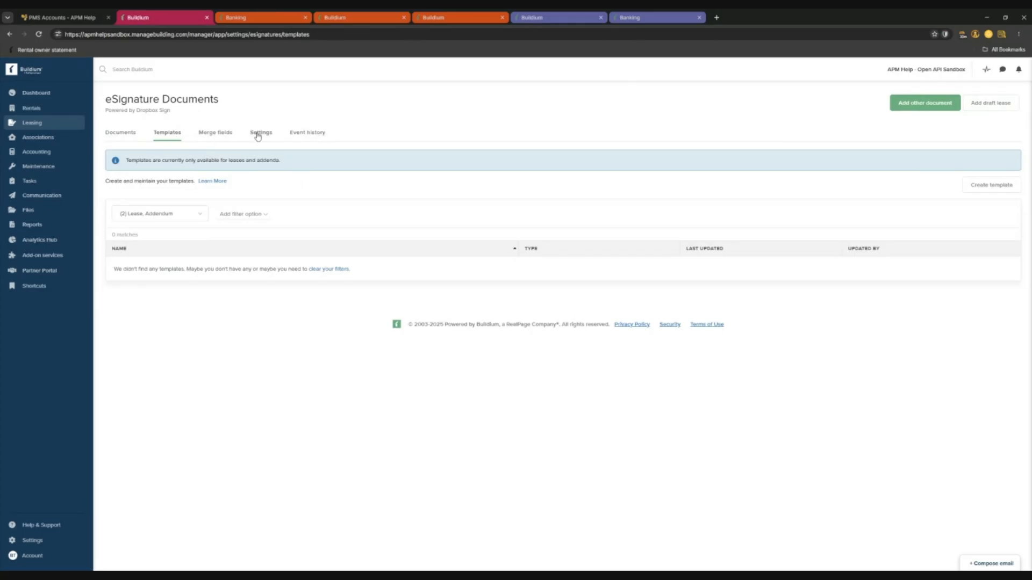
click(218, 138)
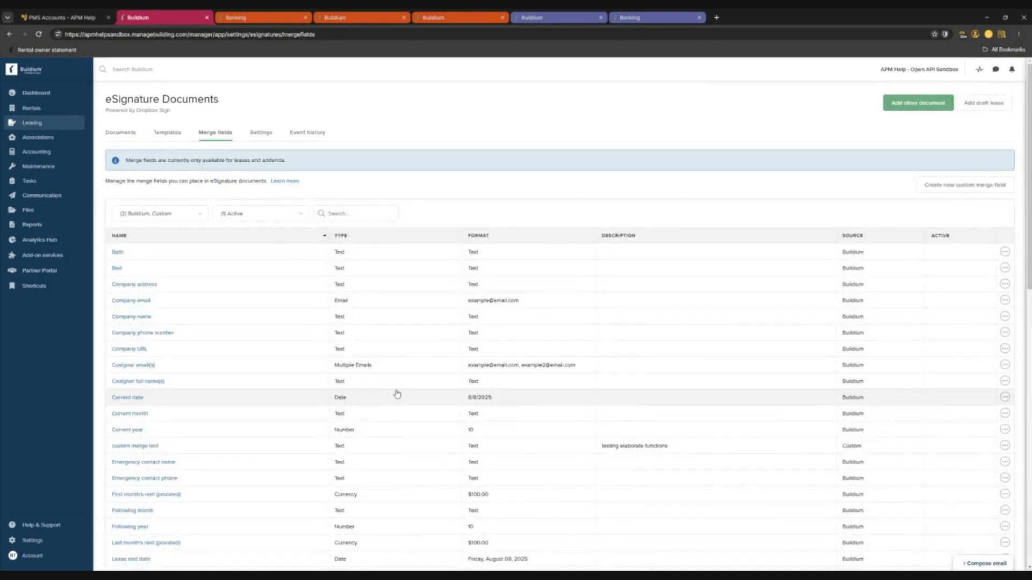
Scroll through the merge fields table to review the built-in and custom fields.
scroll(397, 394, down, 2)
scroll(321, 364, up, 2)
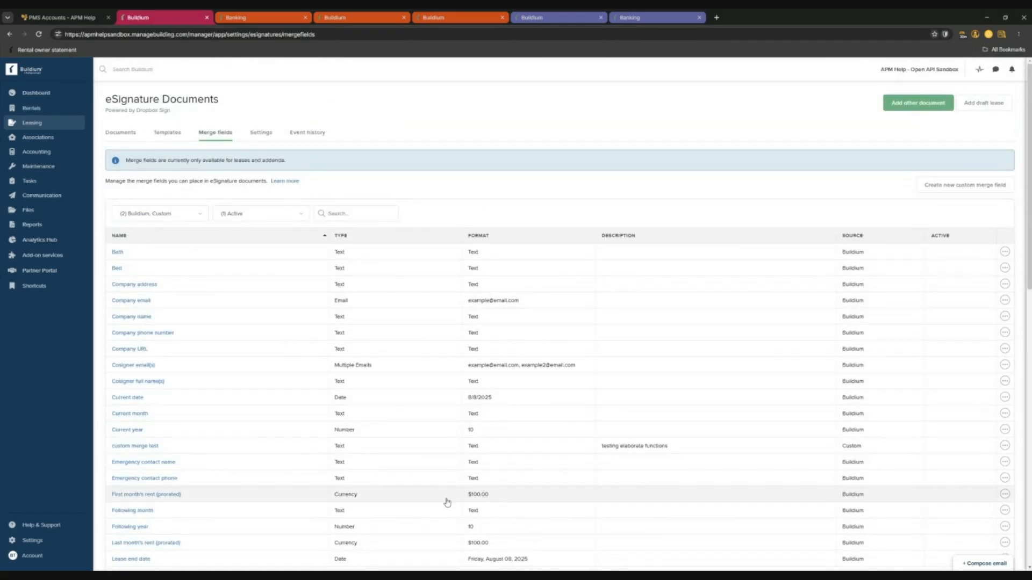
scroll(429, 451, down, 3)
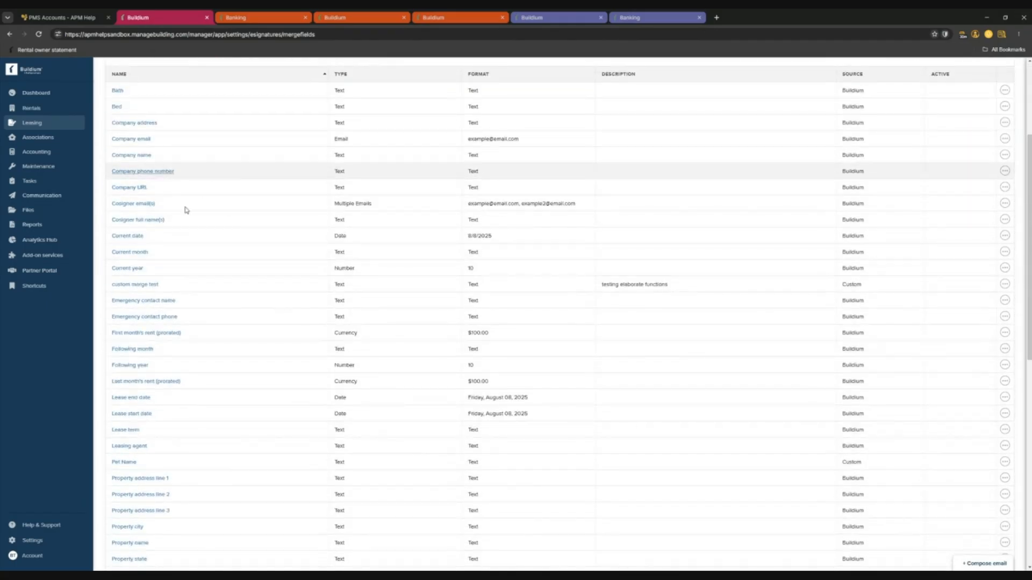
scroll(171, 188, up, 2)
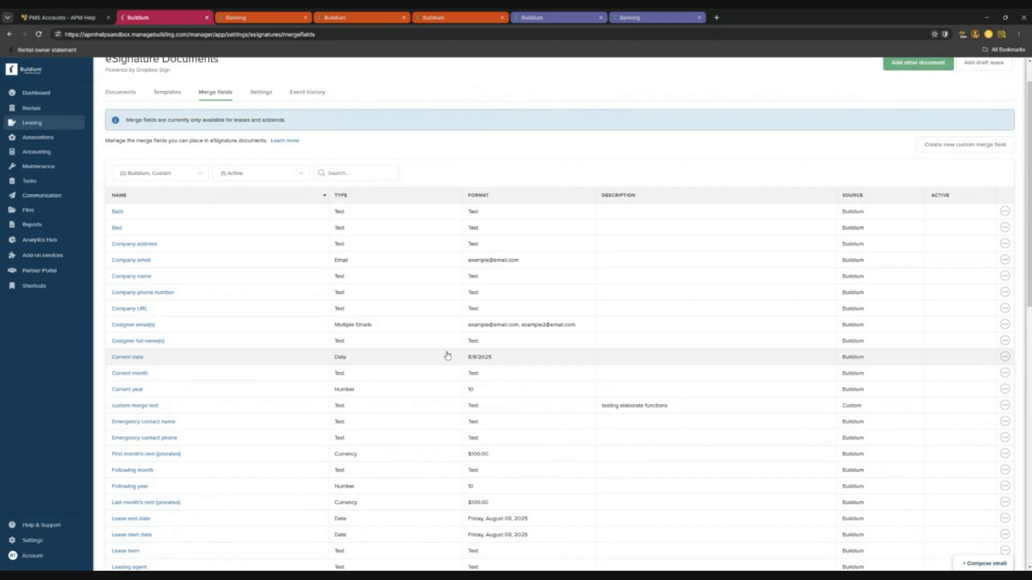
scroll(200, 357, down, 6)
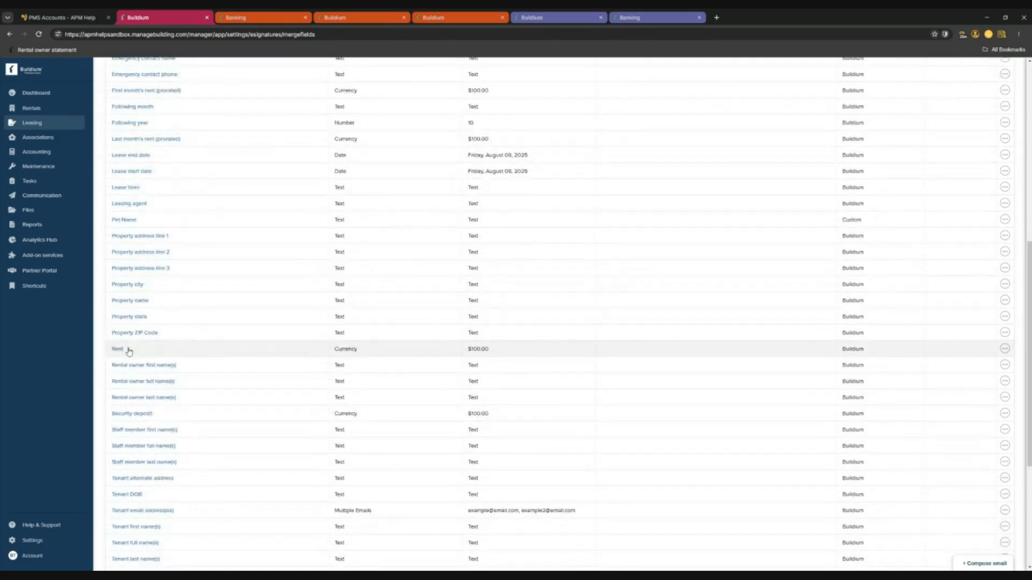
scroll(178, 380, down, 4)
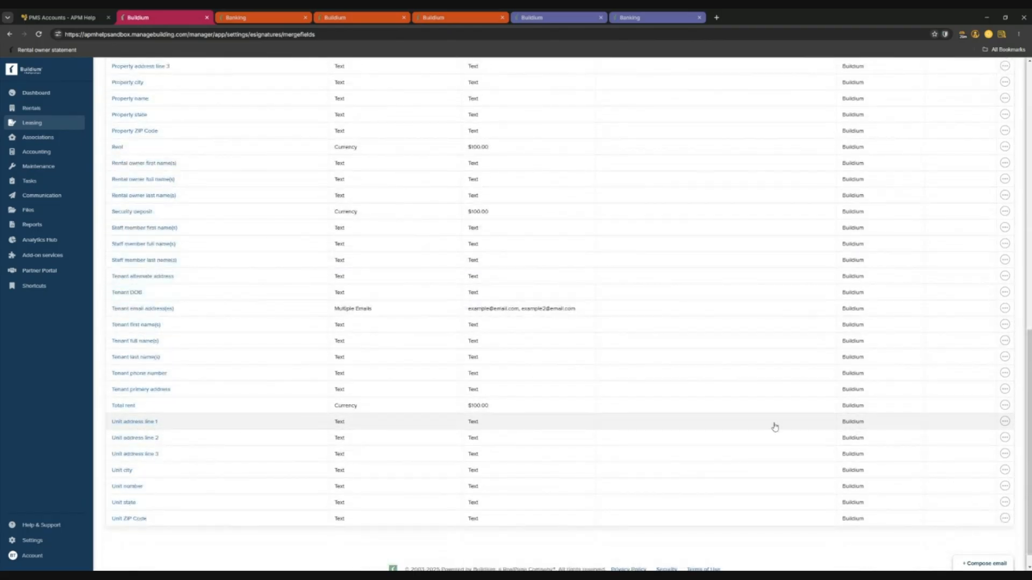
scroll(230, 442, up, 15)
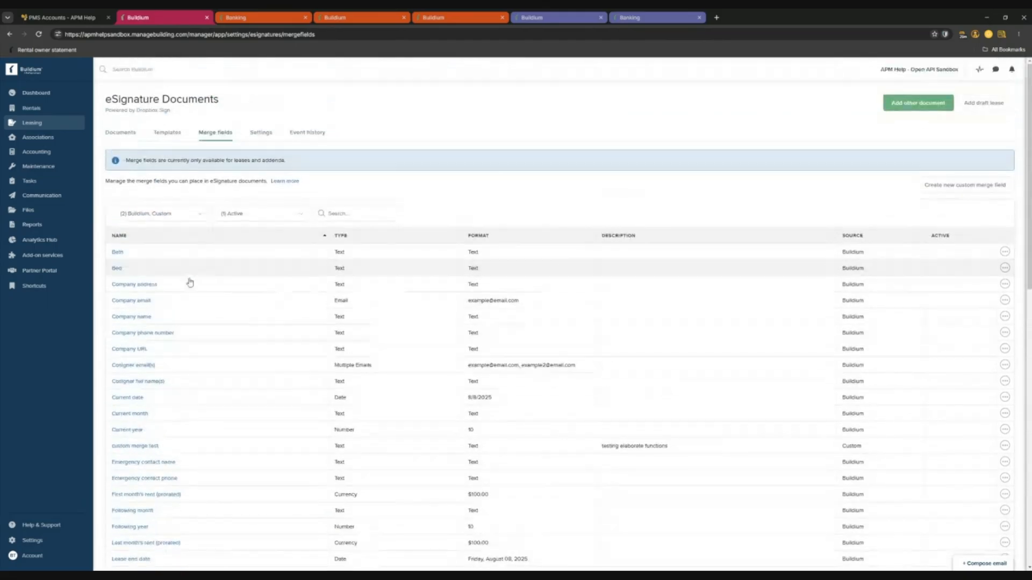
Open the Bath field's Edit dialog and Deactivate option, closing both without changes.
click(1005, 252)
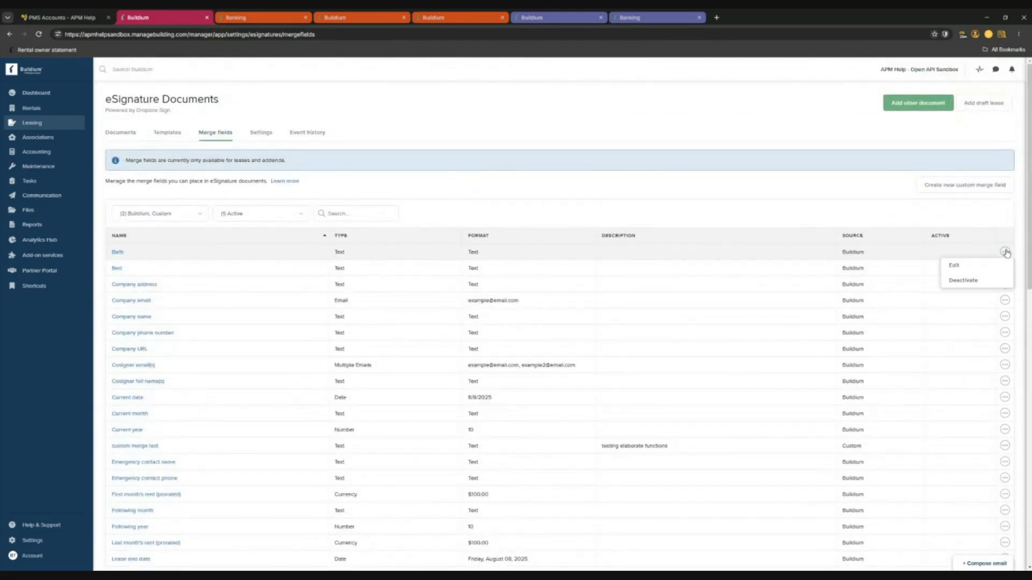
click(978, 268)
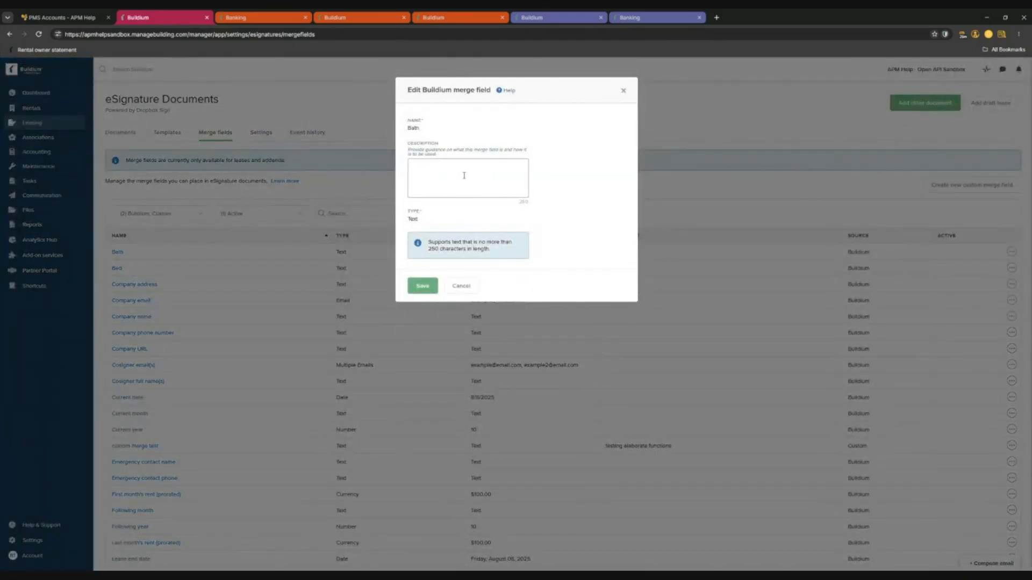
click(623, 90)
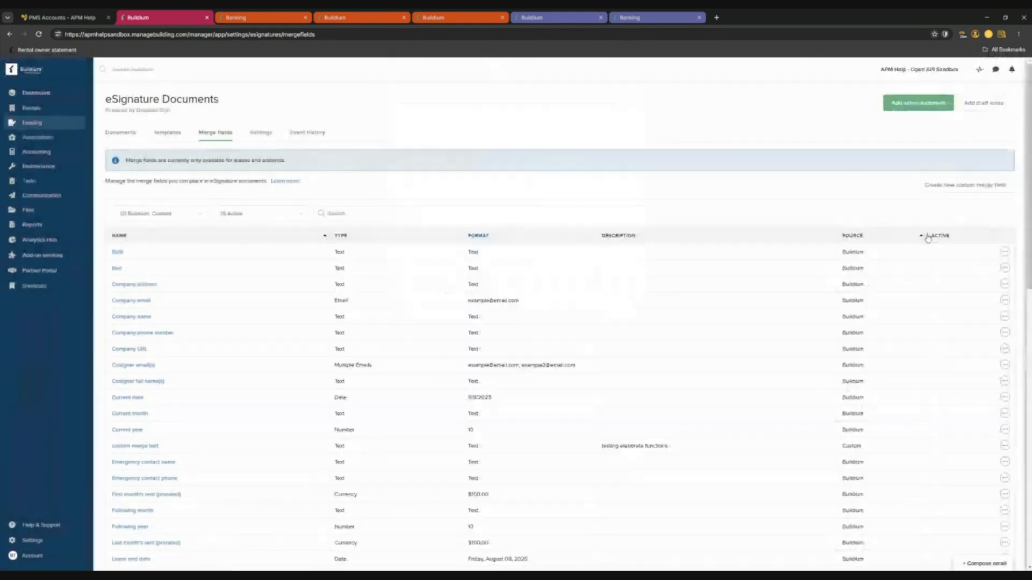
click(1008, 253)
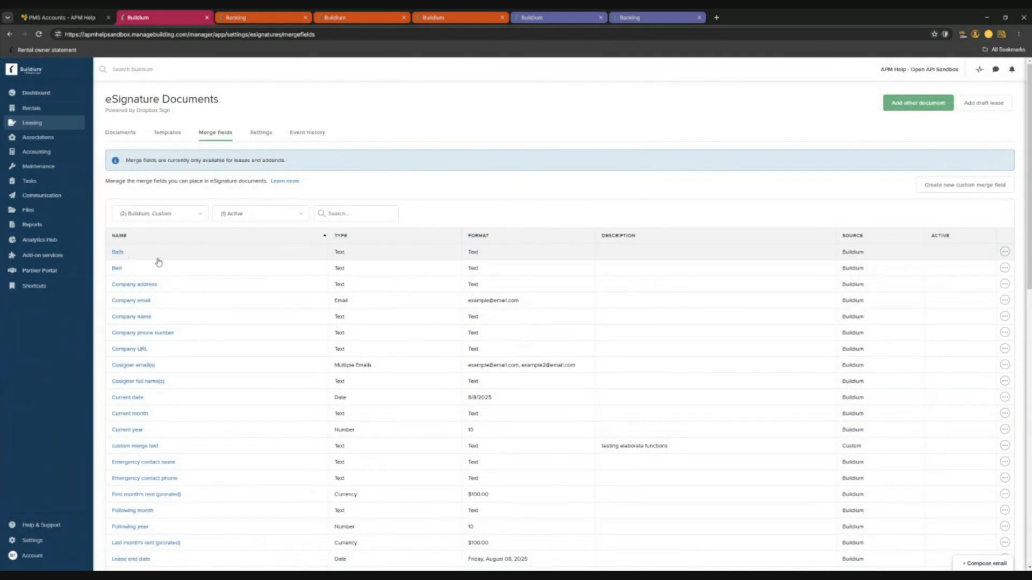
click(1004, 251)
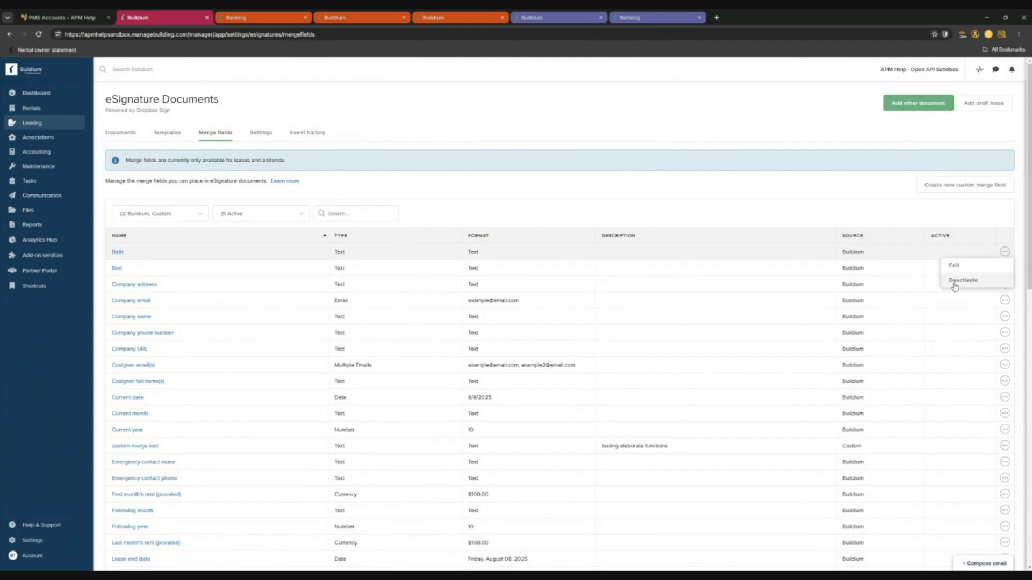
click(526, 200)
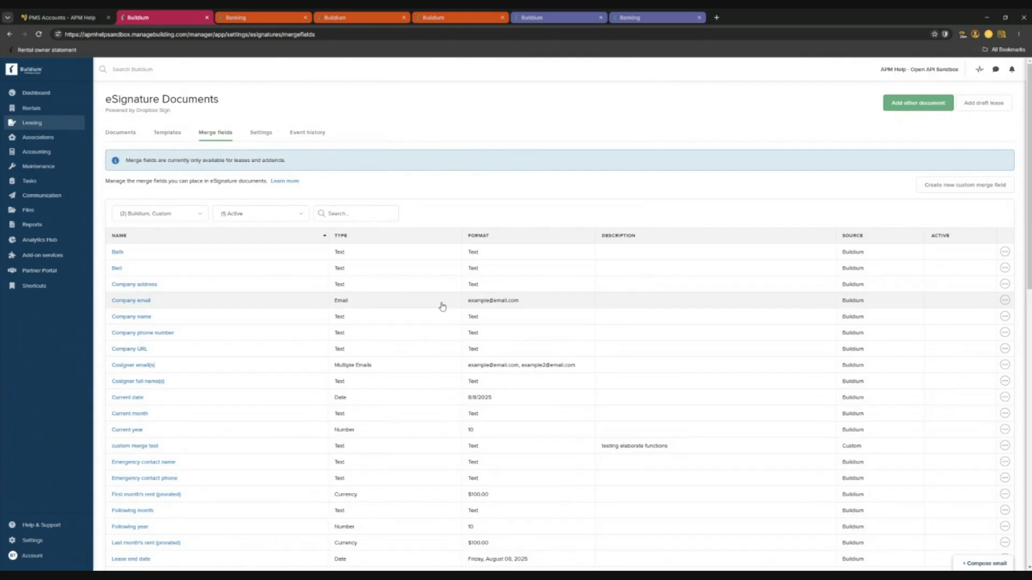
scroll(441, 306, down, 3)
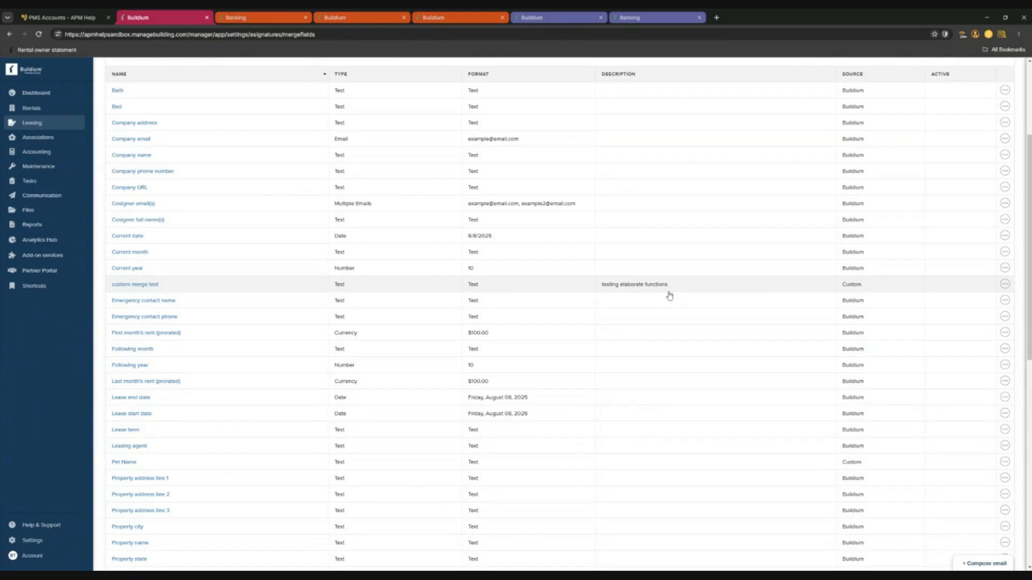
scroll(669, 296, down, 4)
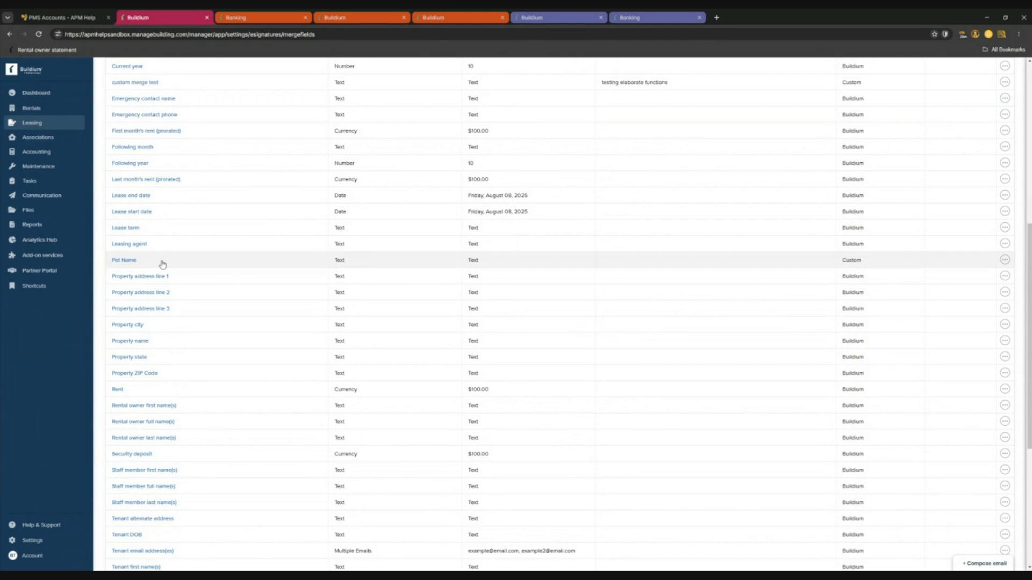
scroll(364, 267, up, 7)
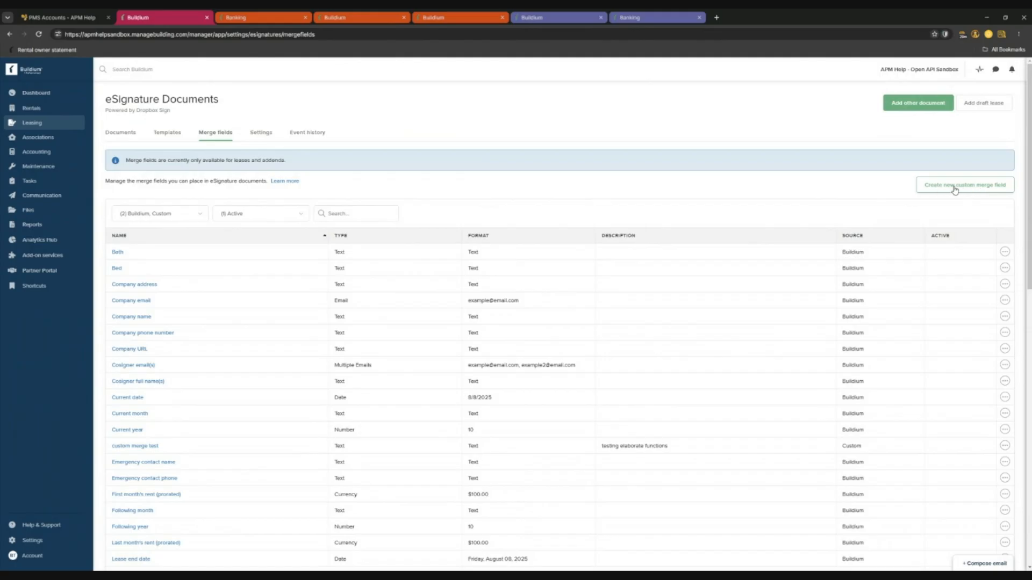
Create a custom merge field named 'Number of Pets' with type Text.
click(955, 189)
click(445, 137)
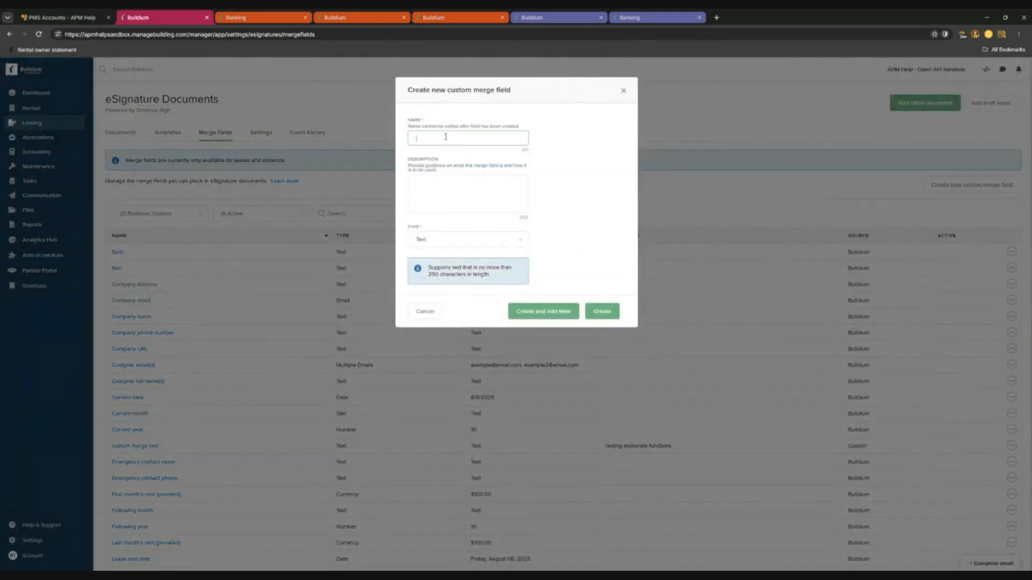
text(mber)
click(457, 197)
click(457, 245)
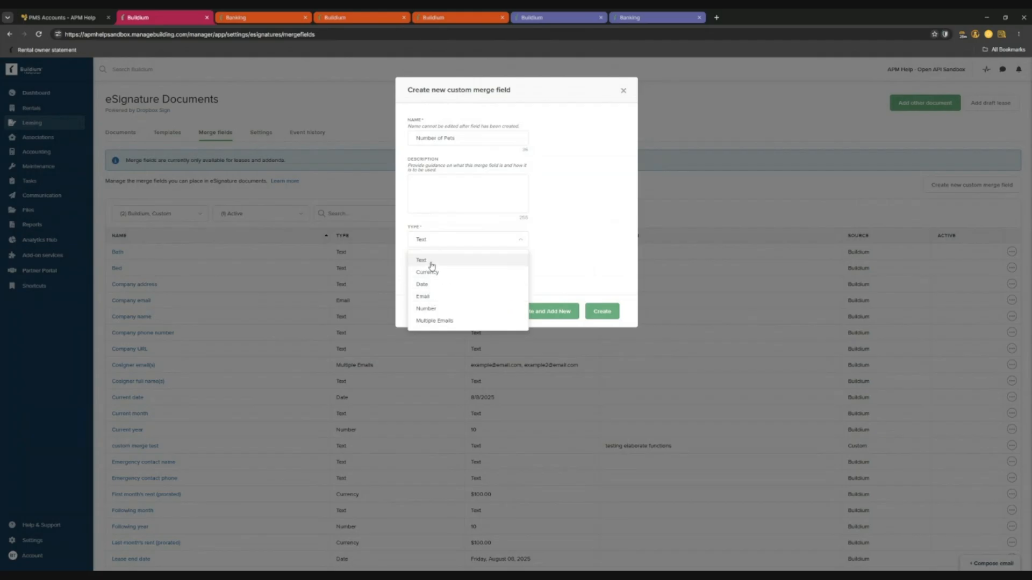
click(431, 263)
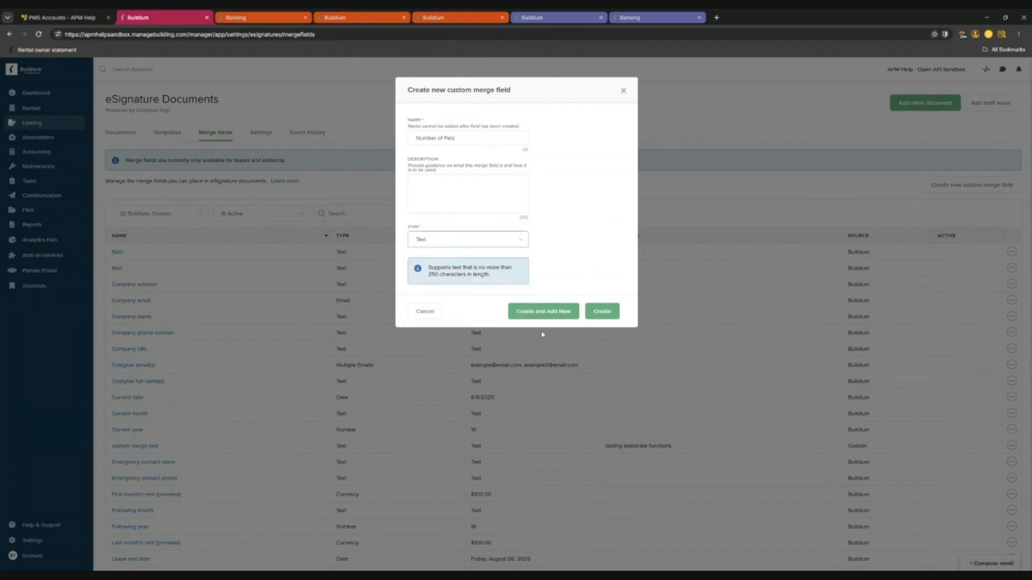
click(606, 316)
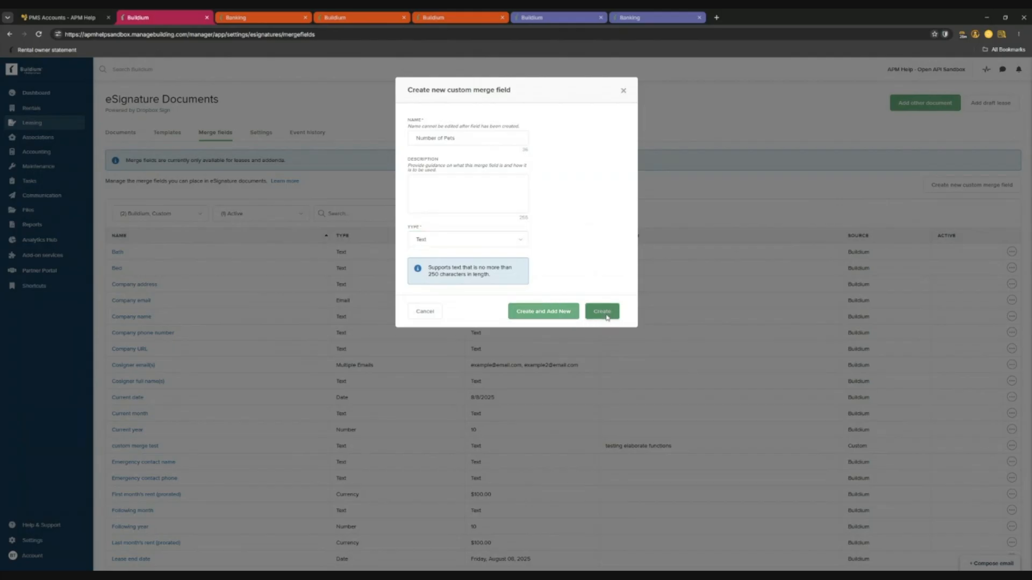
scroll(249, 286, down, 7)
scroll(250, 287, down, 1)
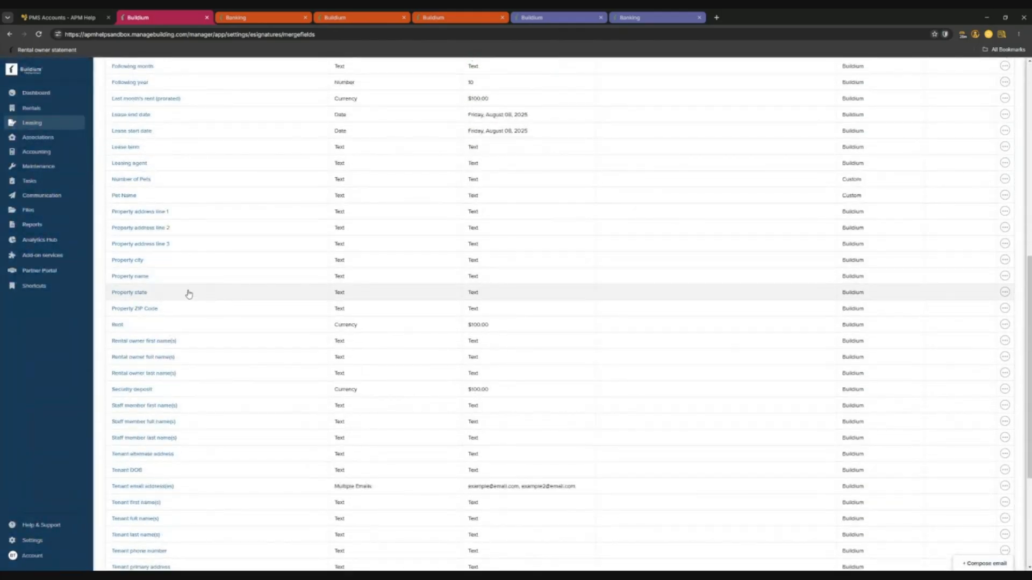
scroll(185, 298, up, 2)
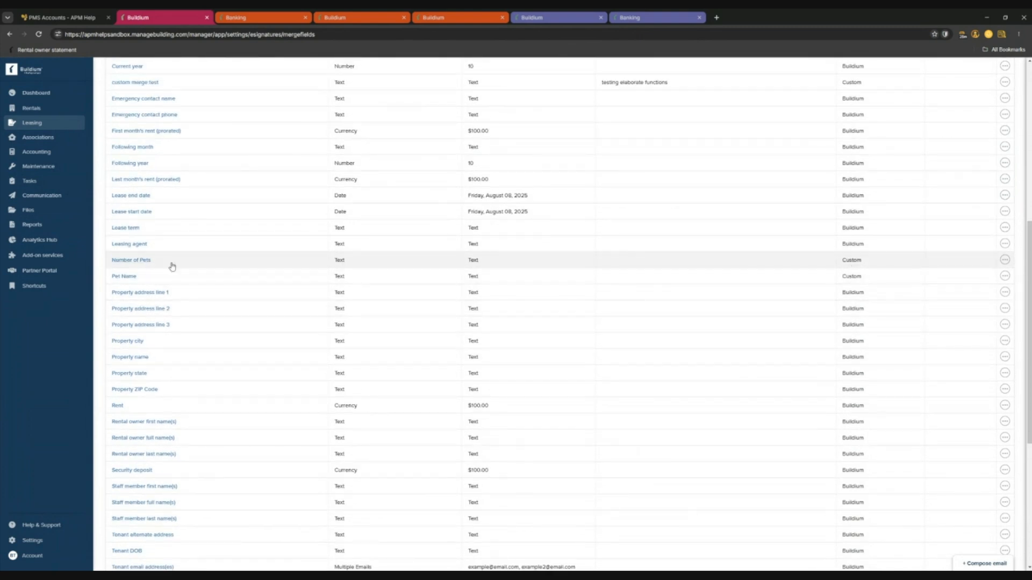
scroll(288, 307, up, 10)
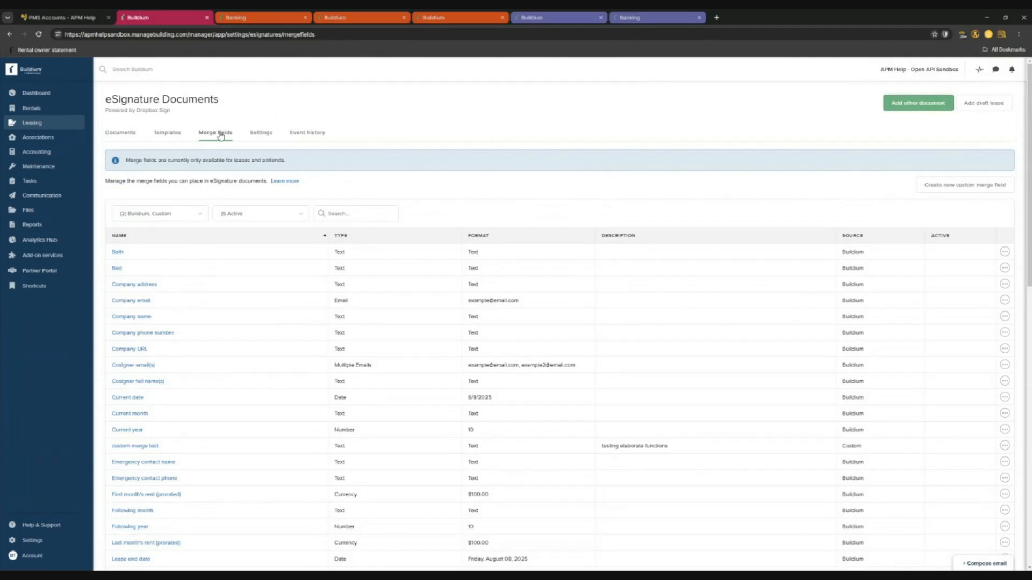
Check the document sharing settings and event history without changes, then return to Templates.
click(263, 134)
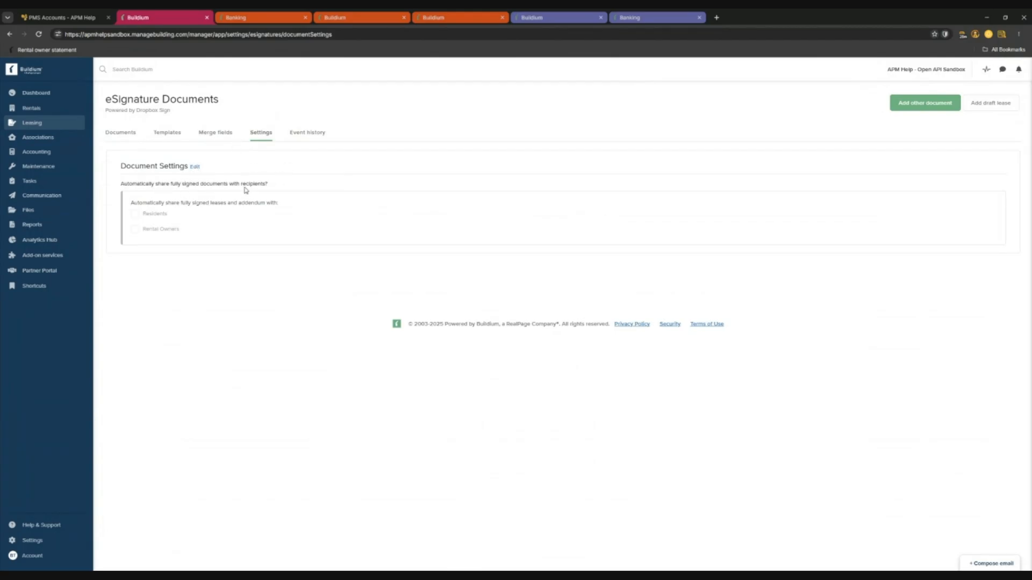
click(195, 167)
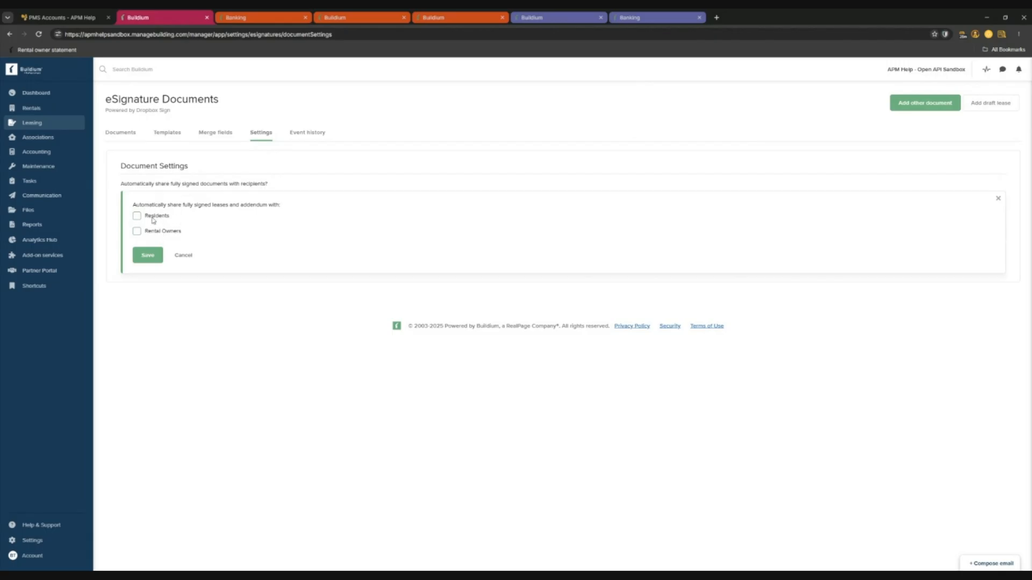
click(183, 255)
click(310, 134)
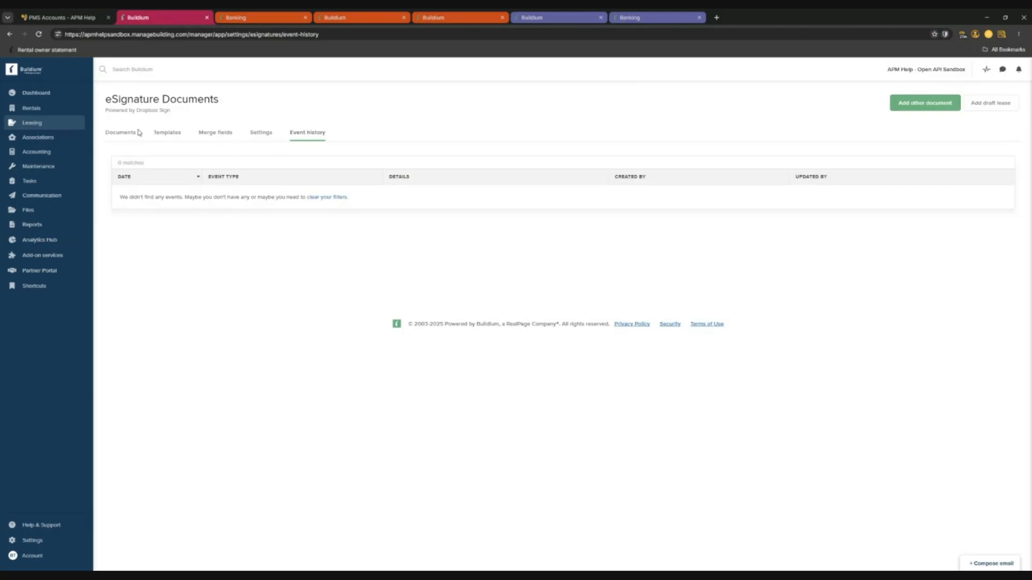
click(166, 134)
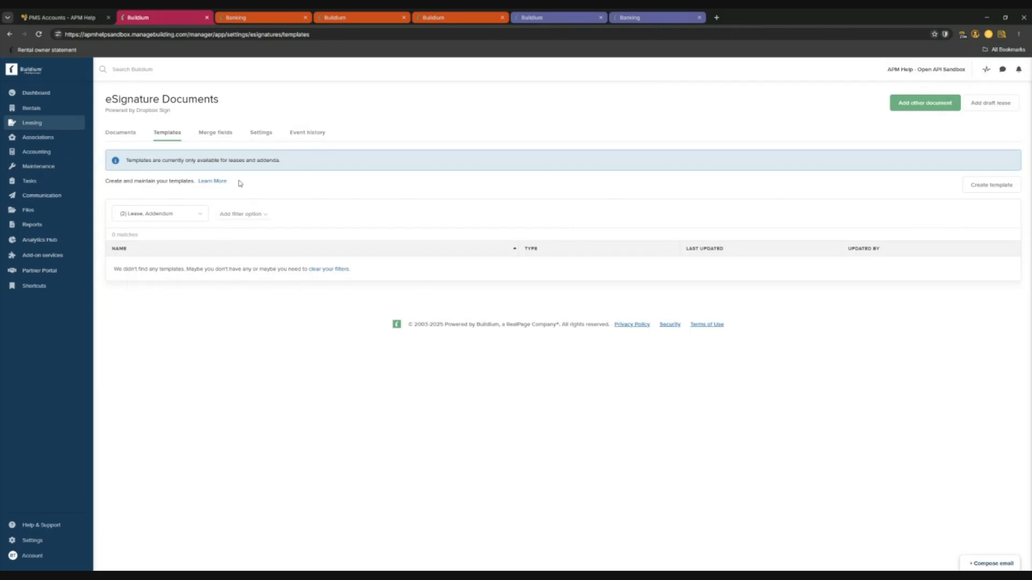
Start a new eSignature template and name it 'Master Lease'.
click(1003, 188)
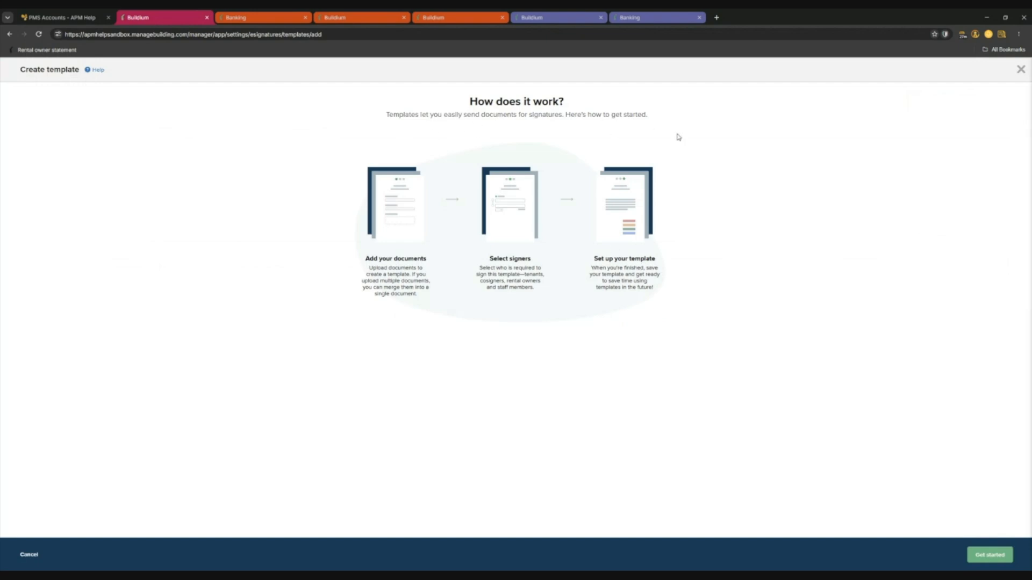
click(981, 562)
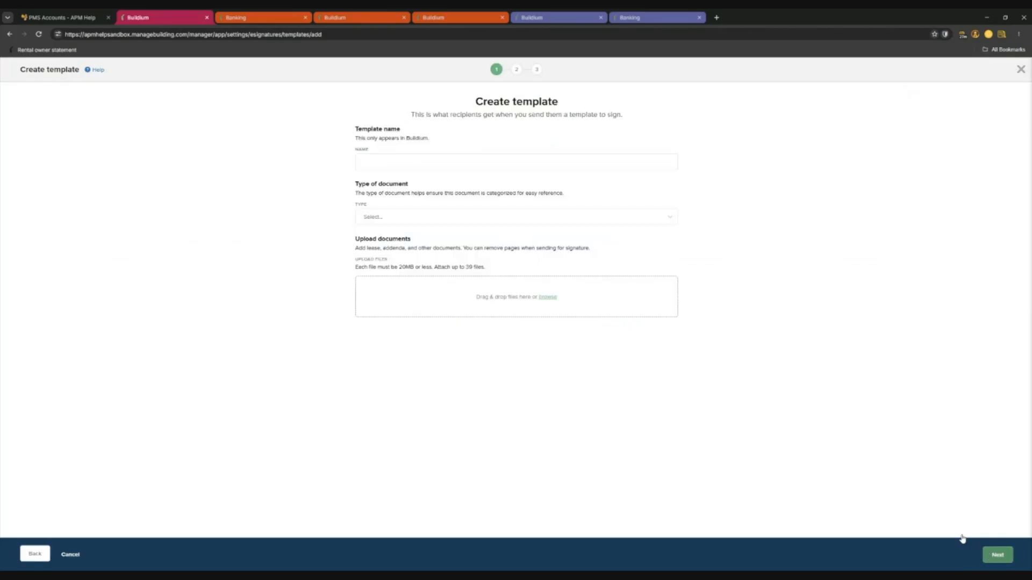
click(409, 160)
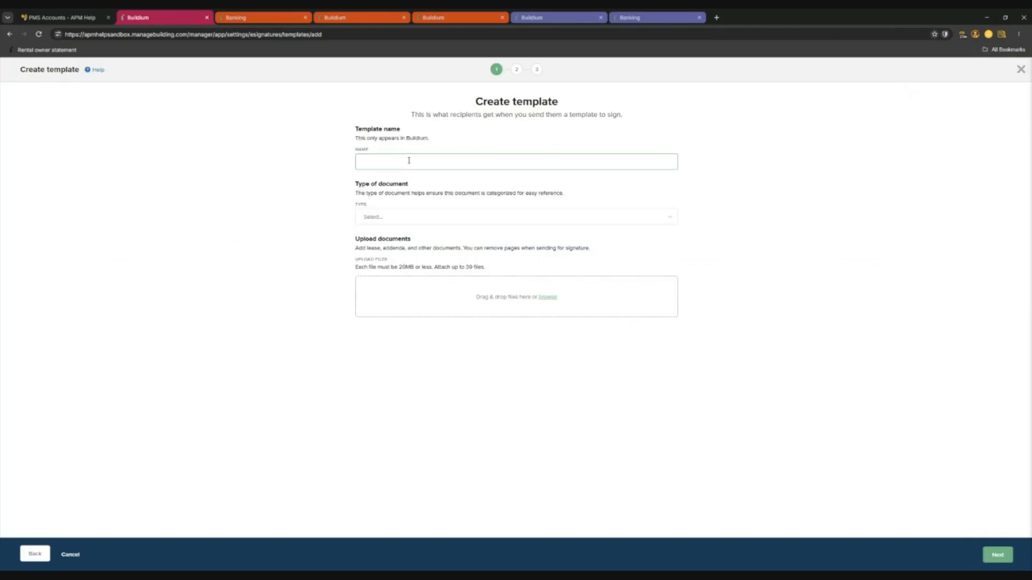
text(Master Lease)
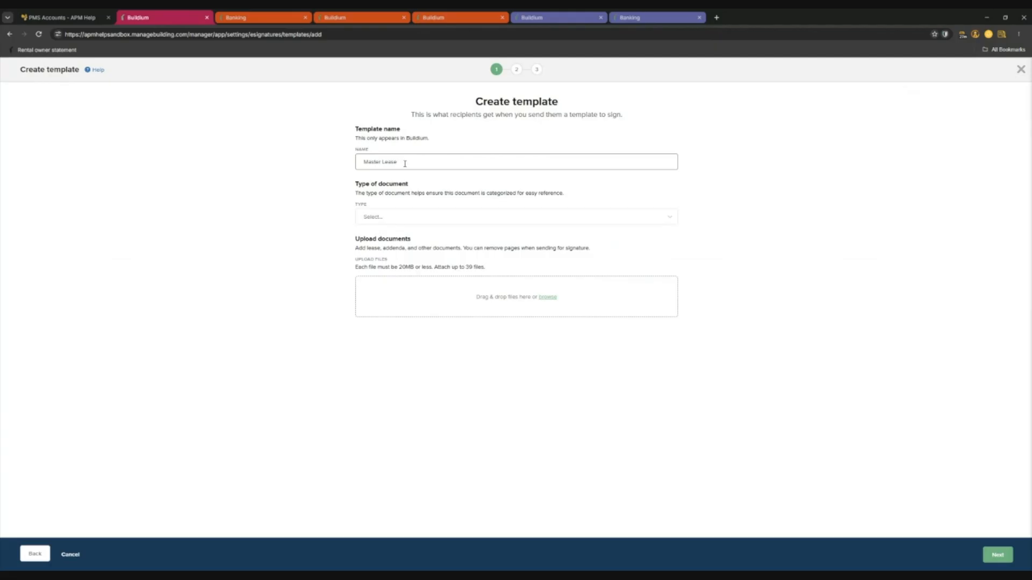
Set the template type to Lease, attach the residential lease agreement PDF, and continue.
click(424, 224)
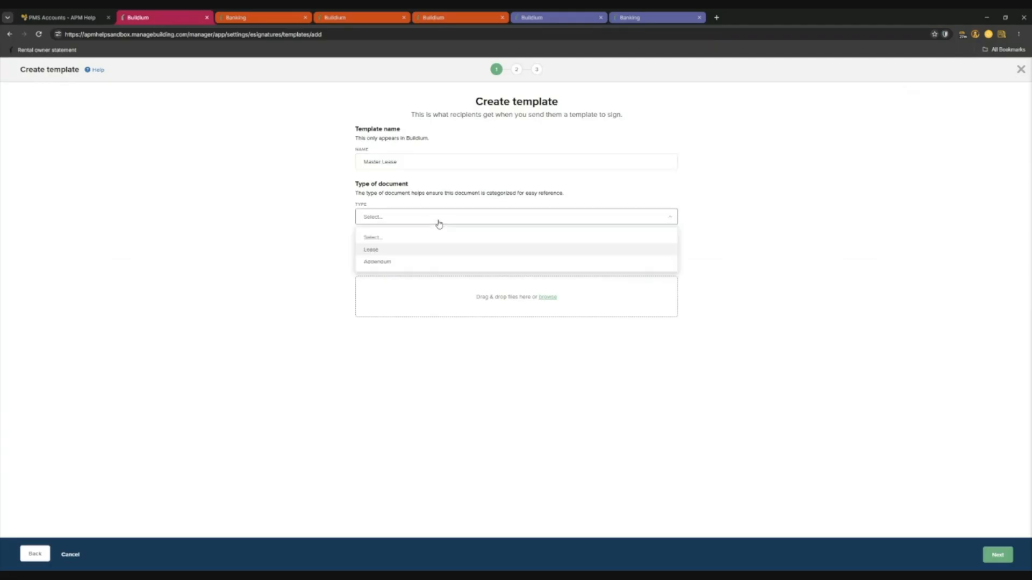
click(373, 253)
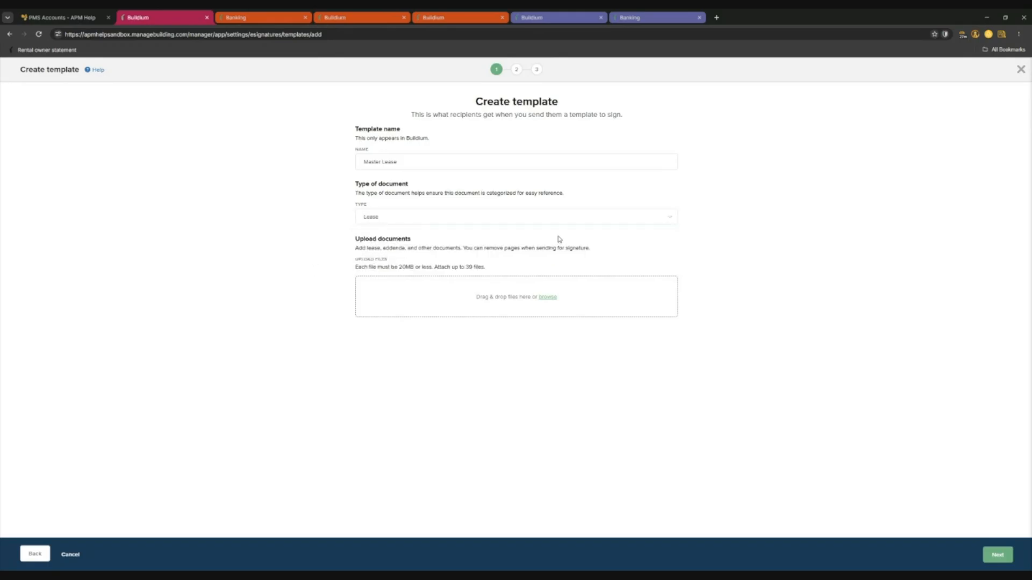
click(473, 221)
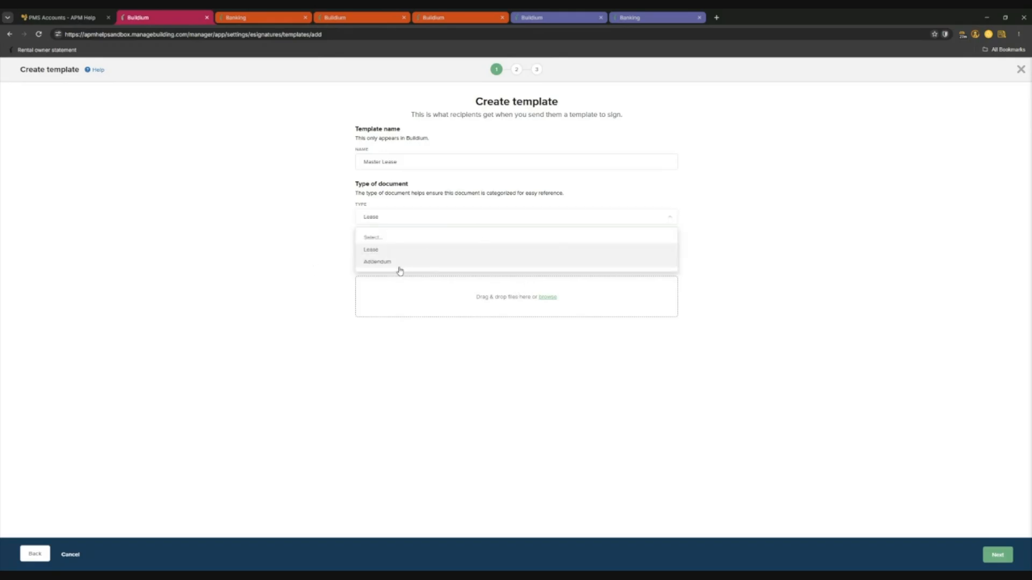
click(398, 251)
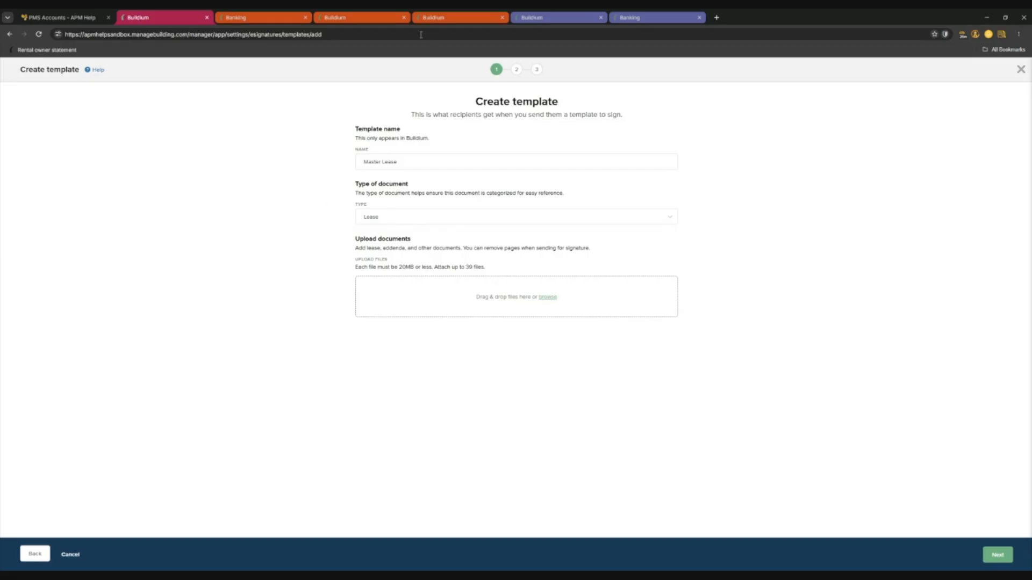
double_click(165, 195)
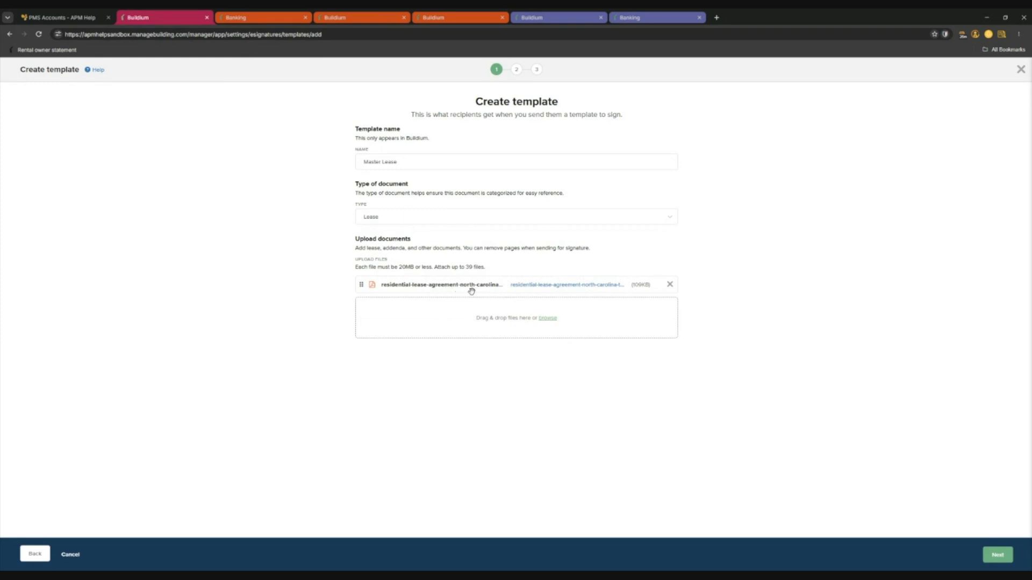
click(996, 555)
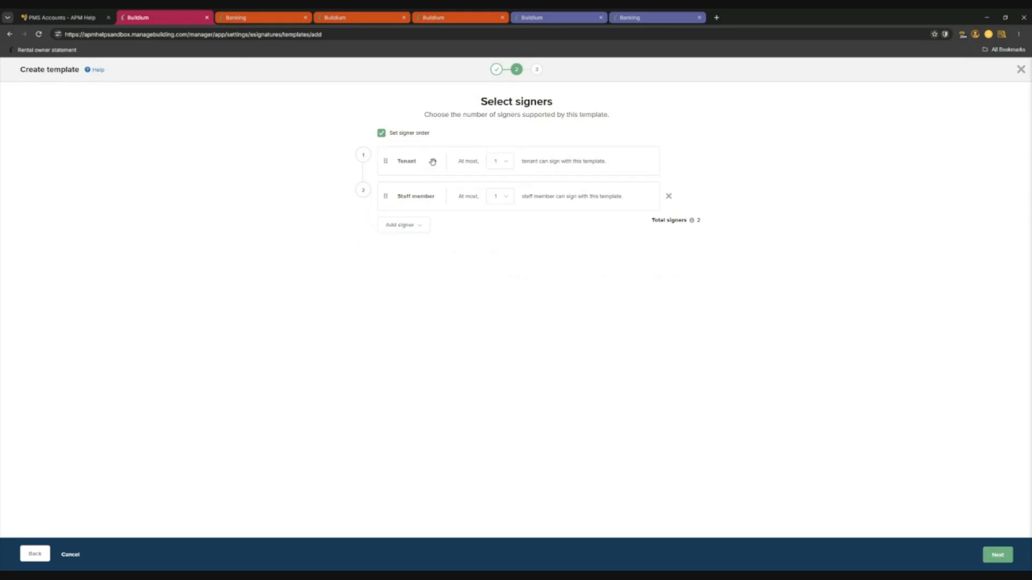
Allow at most 4 Tenant signers, for 5 signers total, adding no other signer types.
click(507, 164)
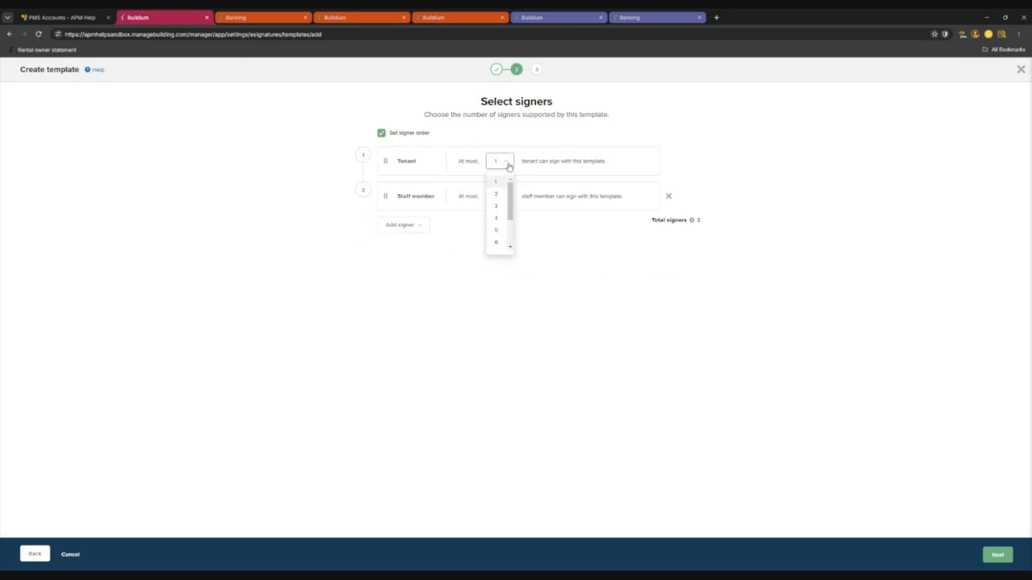
click(501, 224)
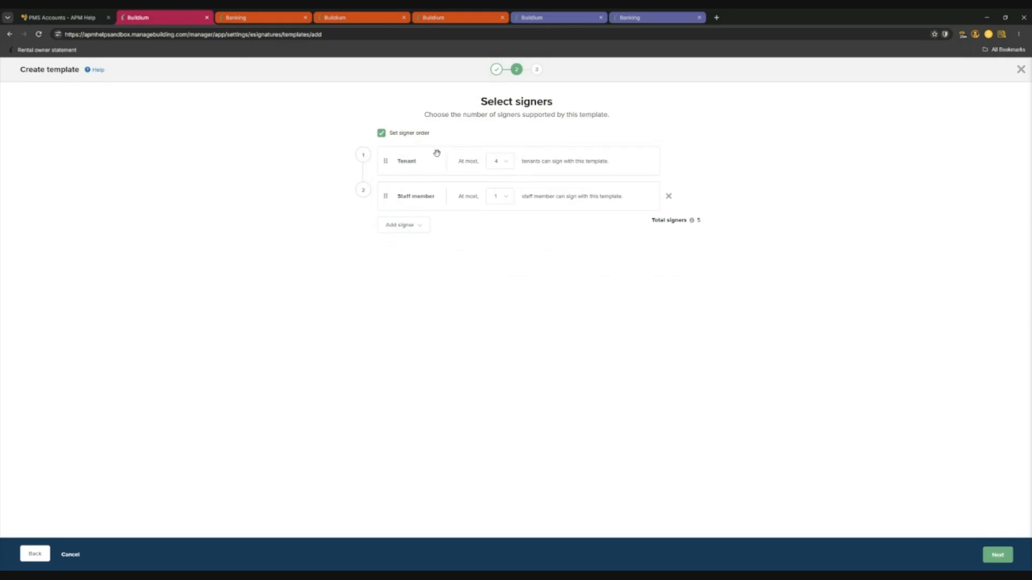
click(402, 225)
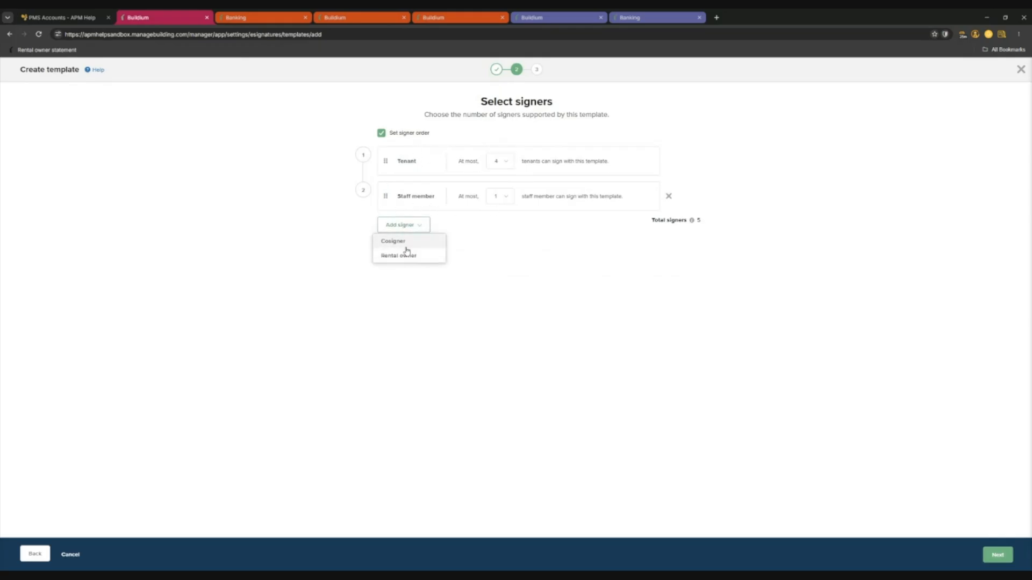
click(409, 241)
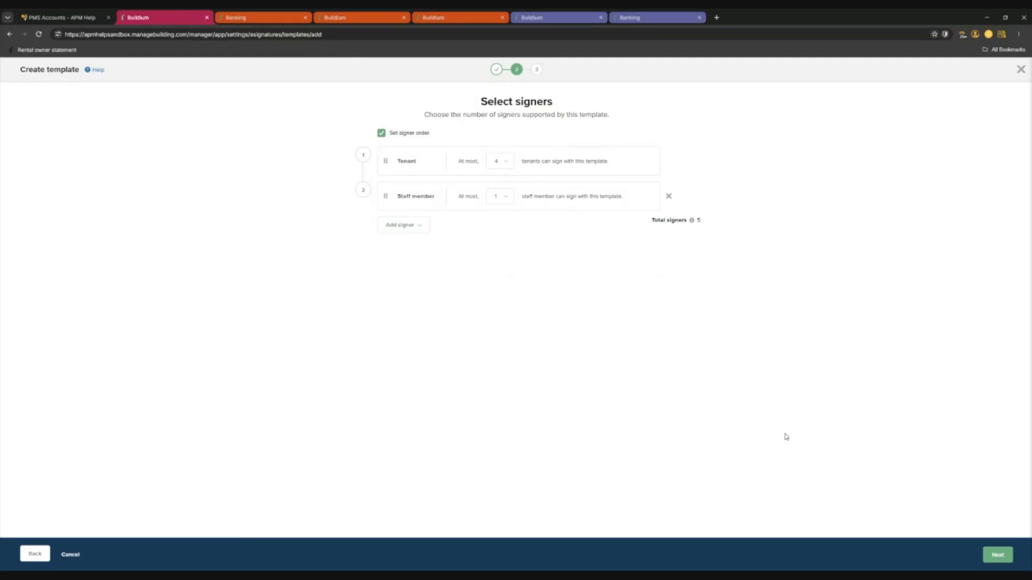
click(998, 556)
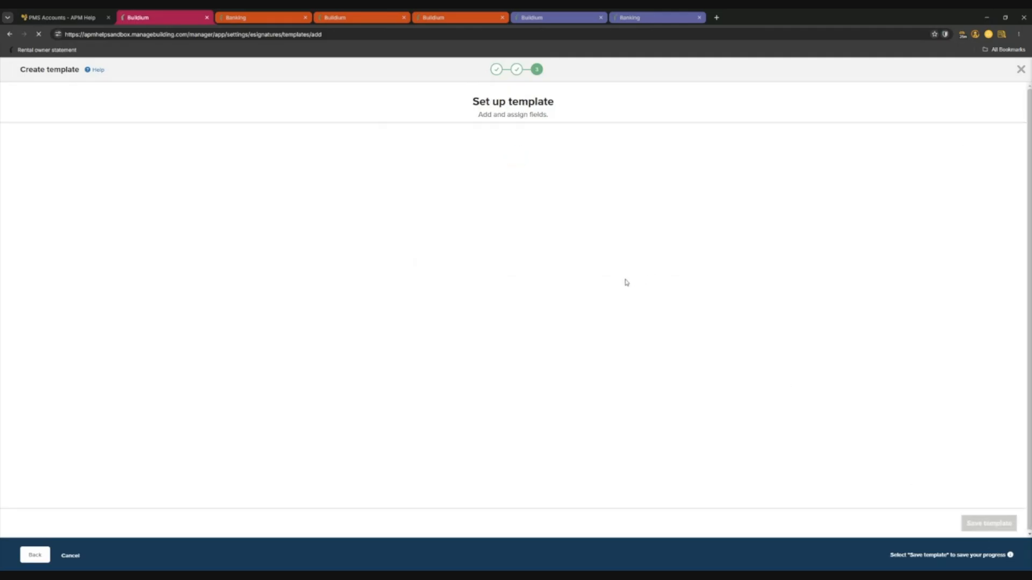
Scroll through page 1 of the North Carolina Residential Lease Agreement and back up.
scroll(450, 189, down, 3)
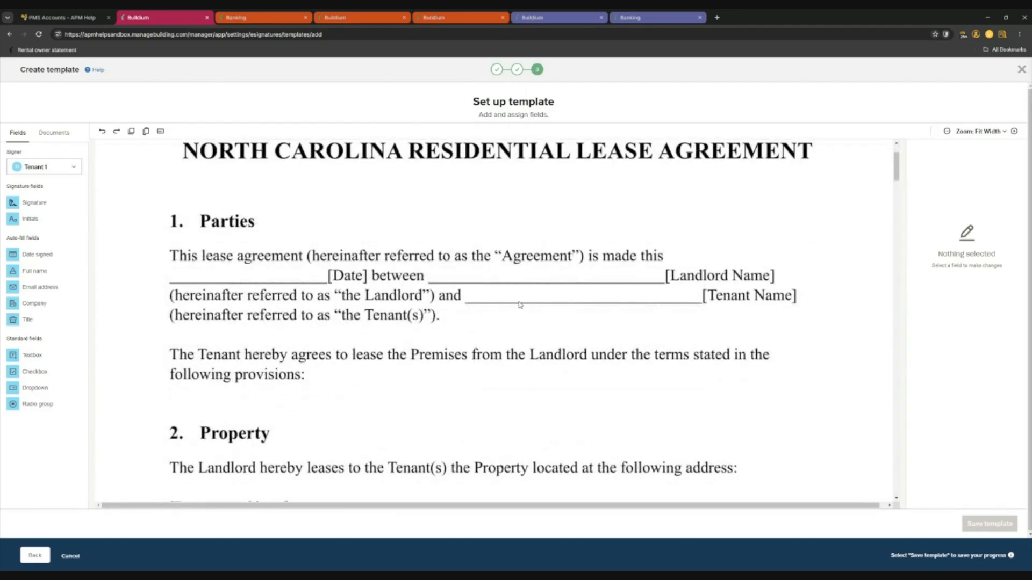
scroll(441, 196, up, 1)
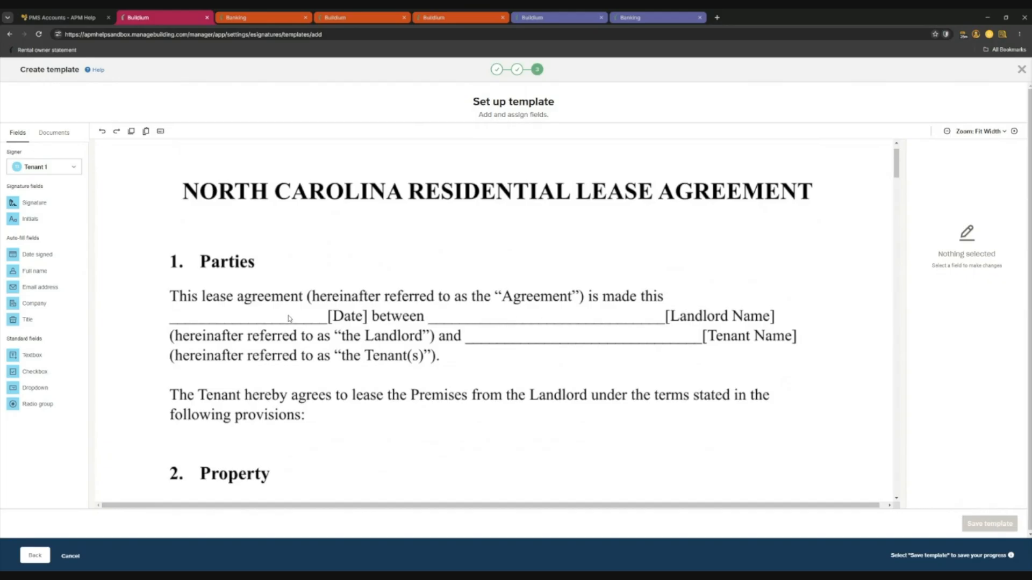
scroll(281, 317, down, 4)
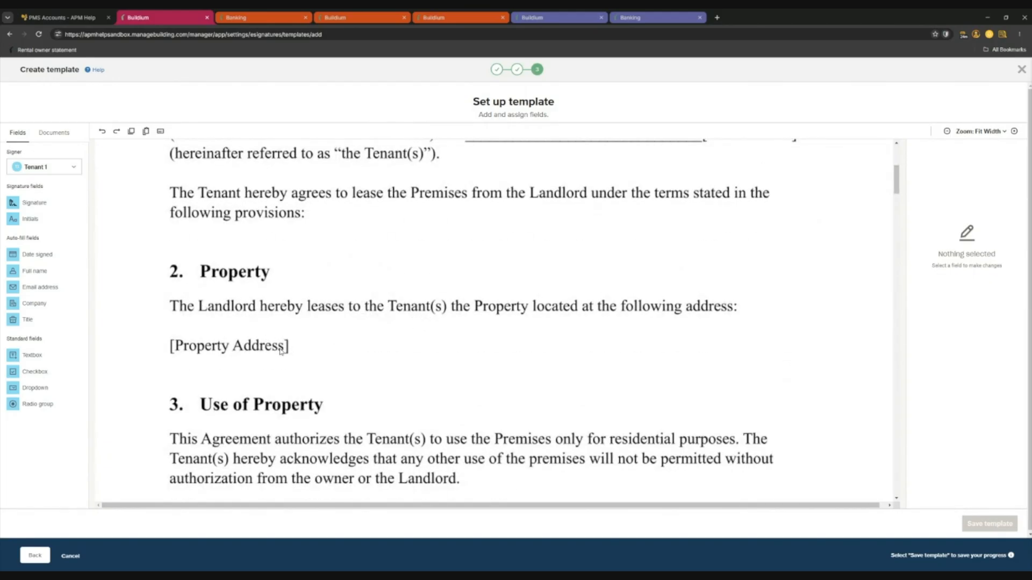
scroll(239, 359, up, 1)
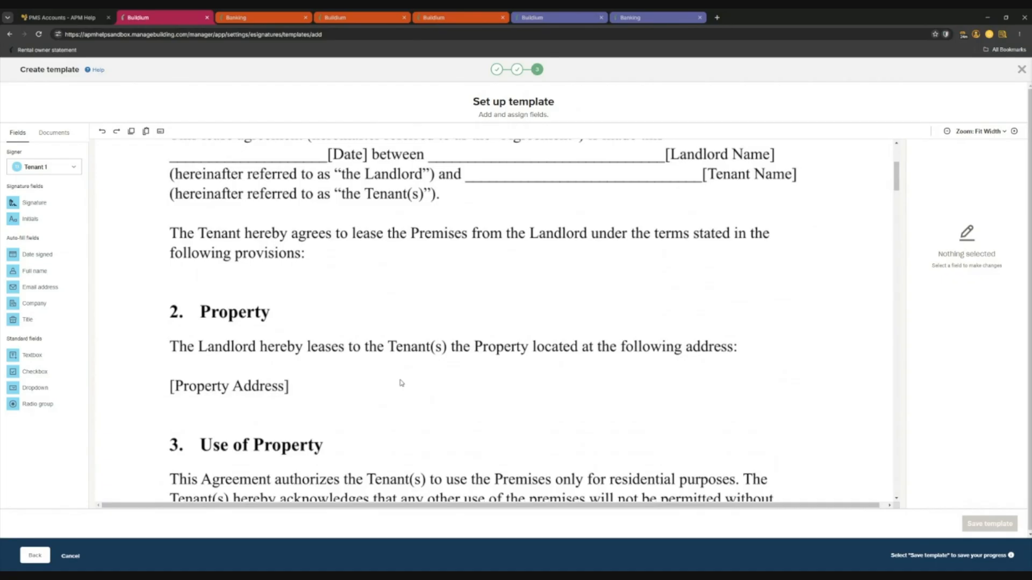
scroll(531, 344, up, 3)
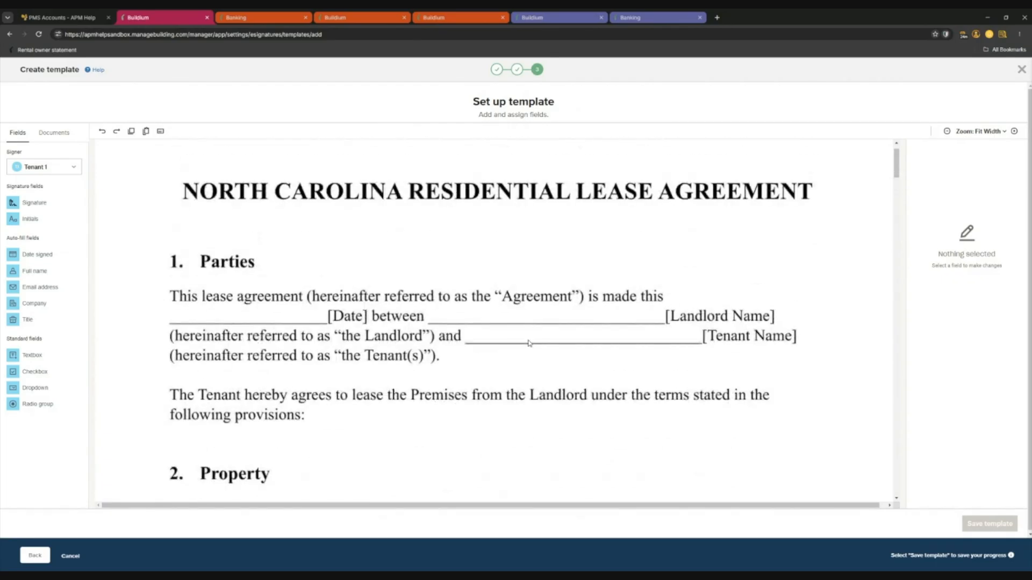
scroll(529, 343, down, 3)
scroll(340, 275, up, 3)
scroll(465, 306, down, 7)
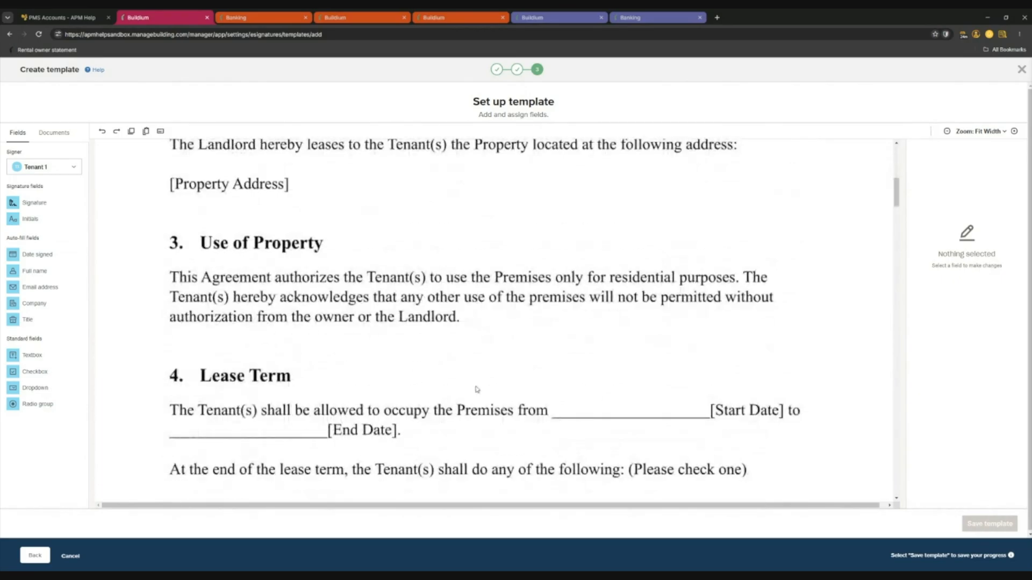
scroll(371, 438, down, 3)
scroll(383, 445, down, 6)
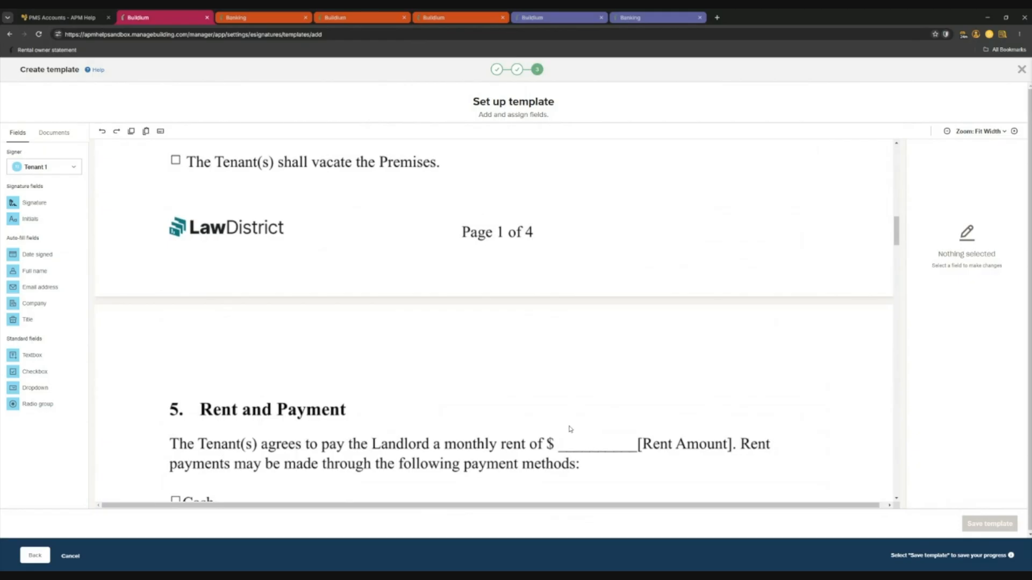
scroll(280, 275, up, 15)
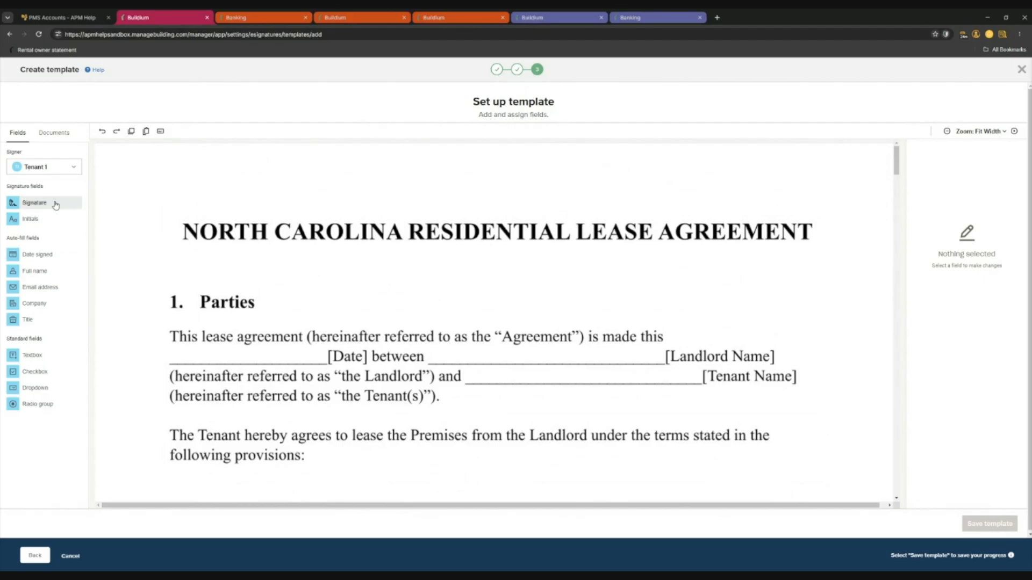
scroll(570, 361, down, 1)
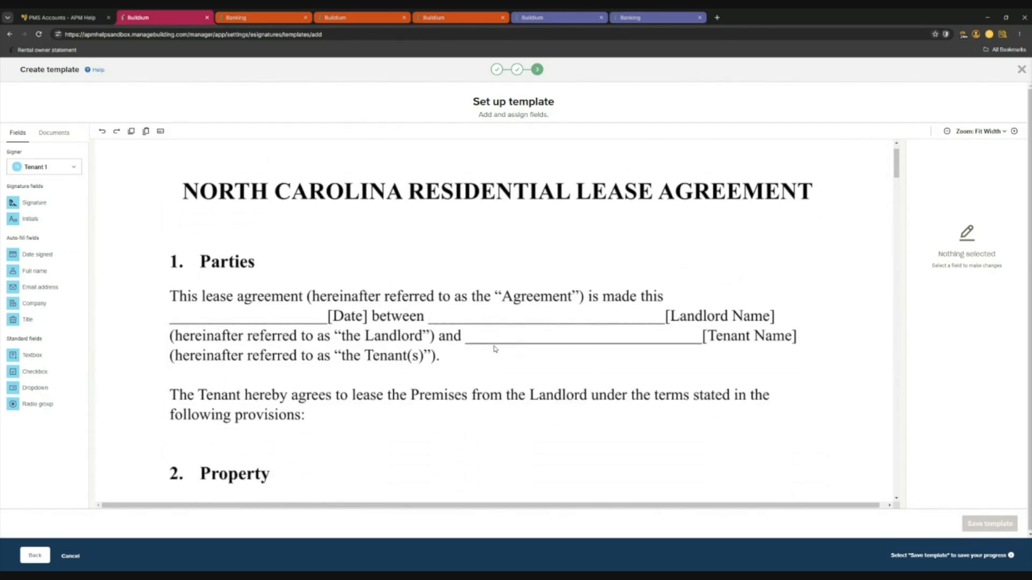
Drag Full name fields for Tenant 1, Tenant 2 and Tenant 3 side by side onto the Tenant Name line.
click(63, 167)
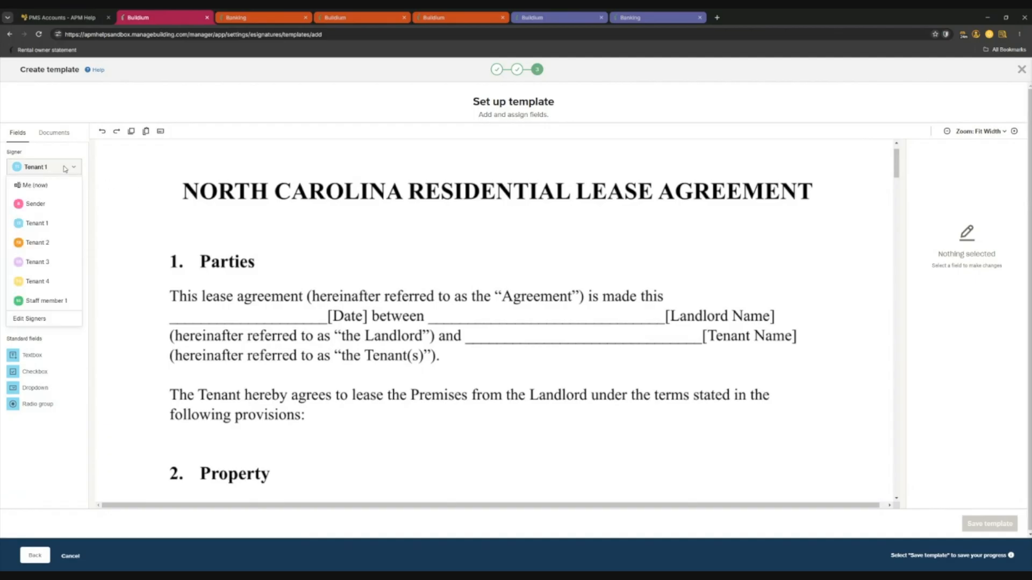
click(46, 230)
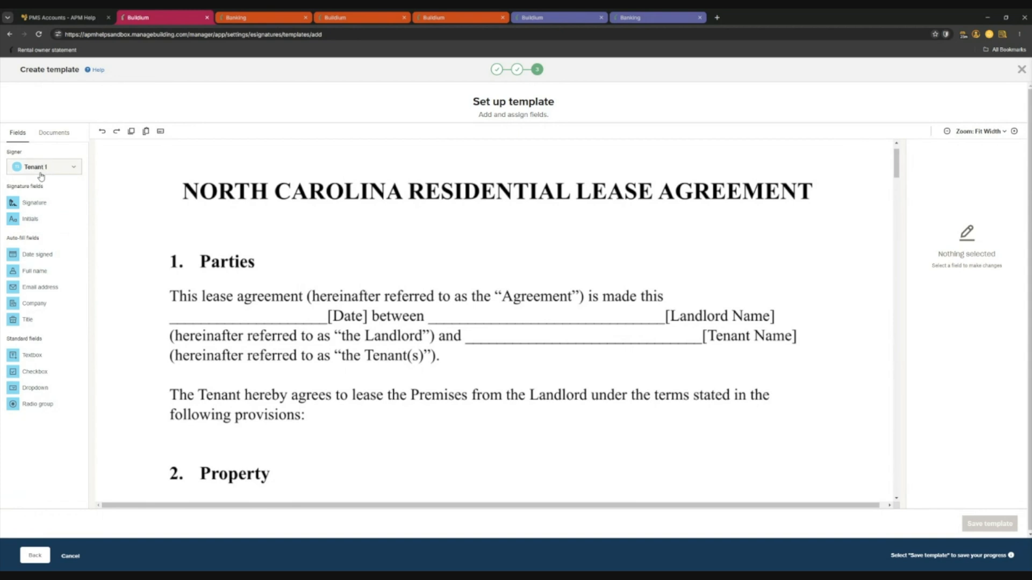
drag(34, 271, 511, 336)
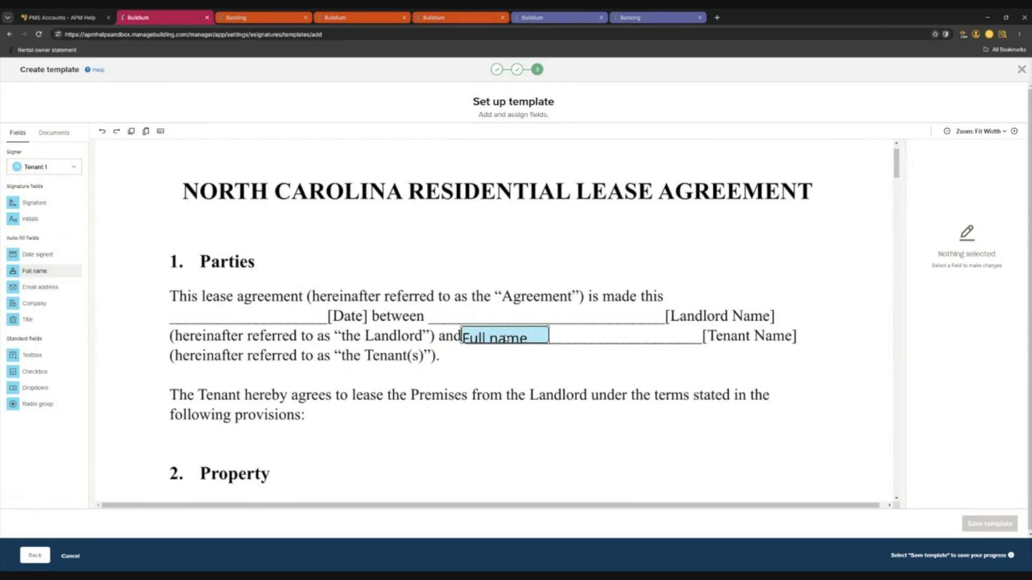
click(36, 167)
click(35, 239)
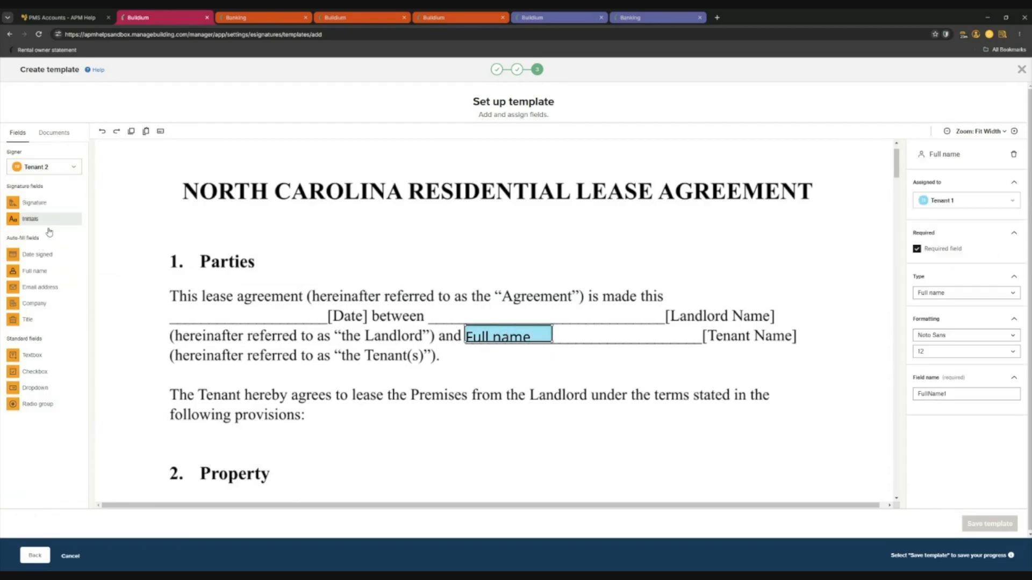
drag(34, 271, 596, 339)
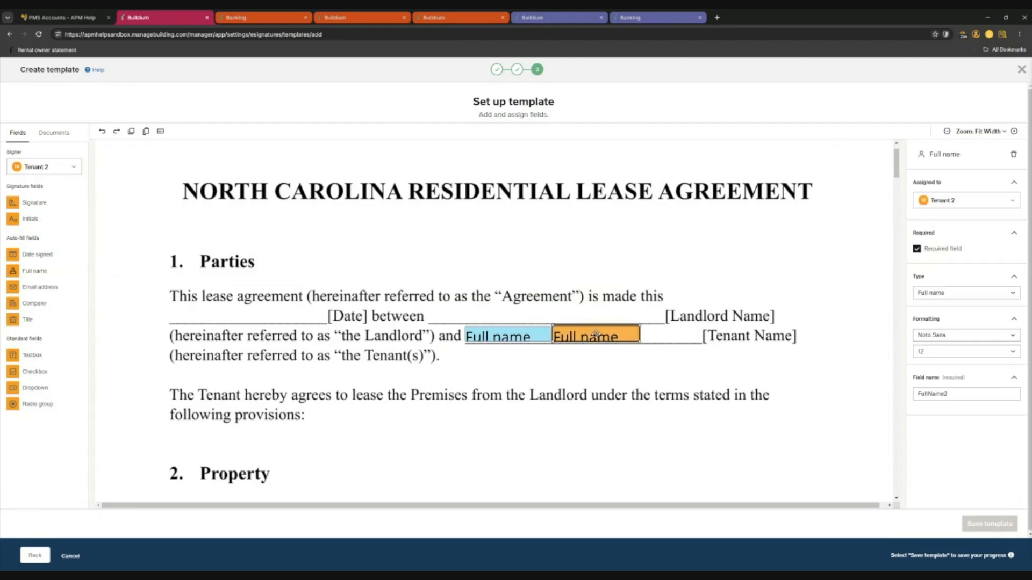
click(43, 167)
click(45, 260)
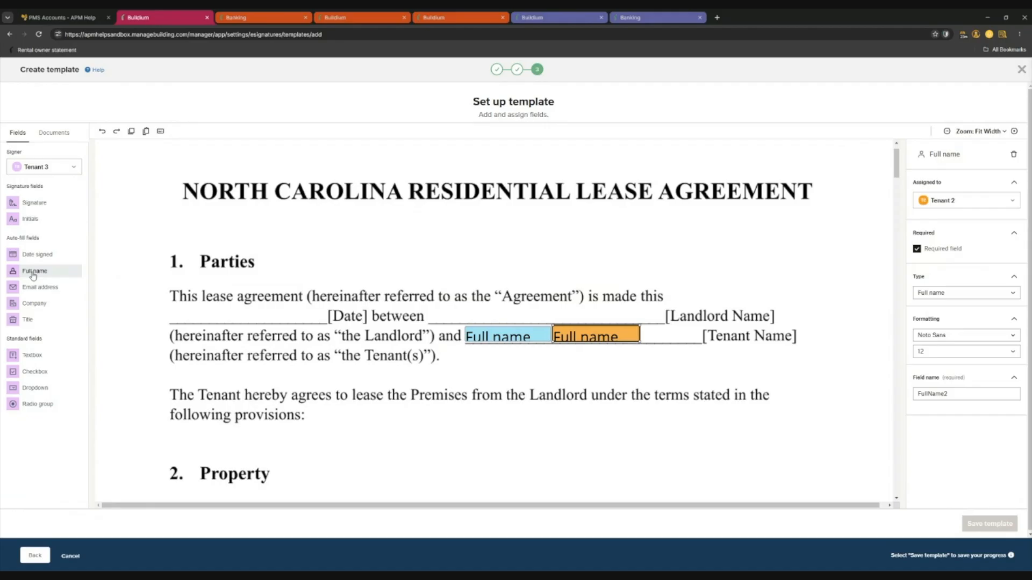
drag(33, 275, 685, 340)
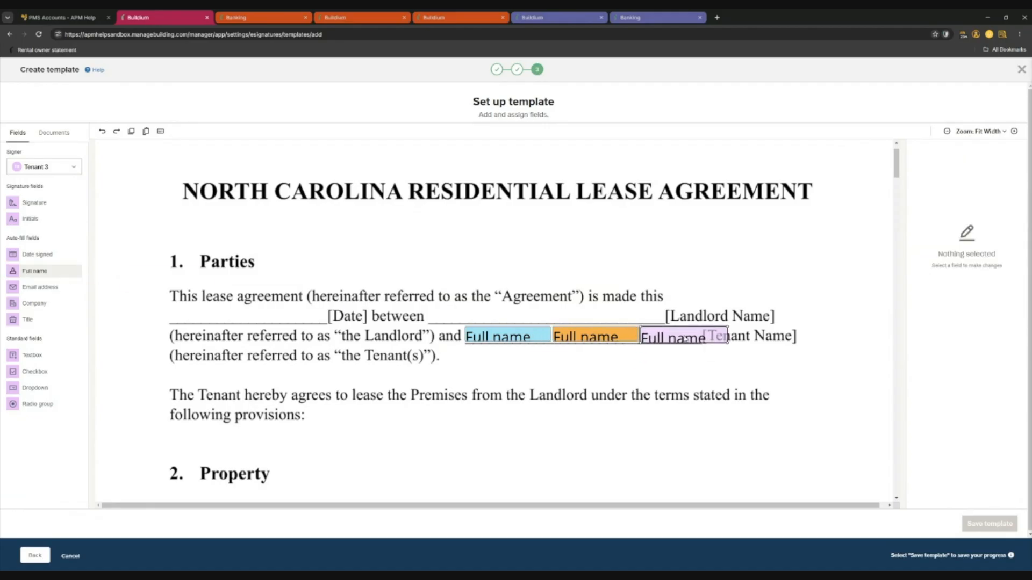
click(693, 342)
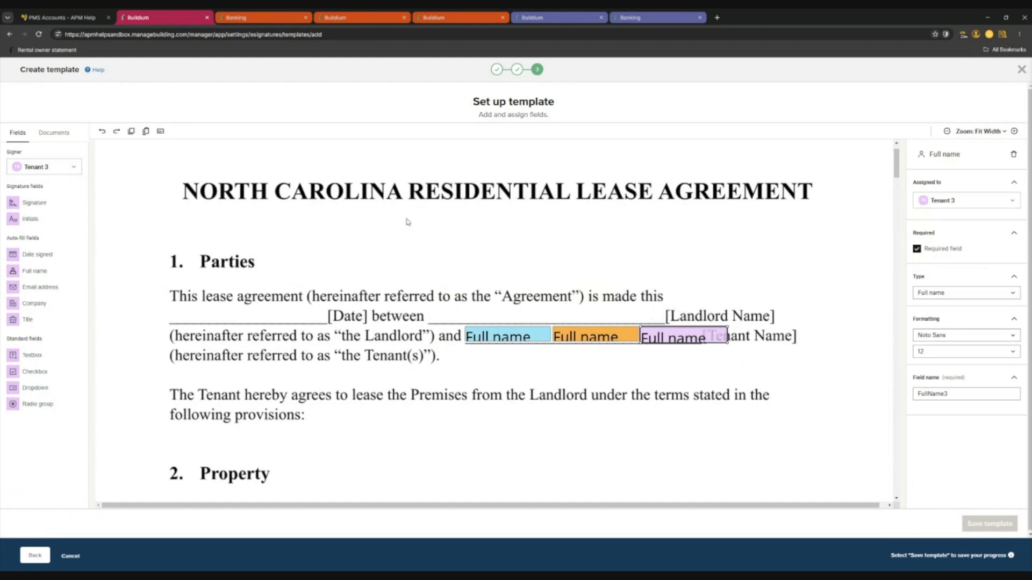
Place a Full name field for Tenant 4 after the other tenants on the Tenant Name line.
click(54, 167)
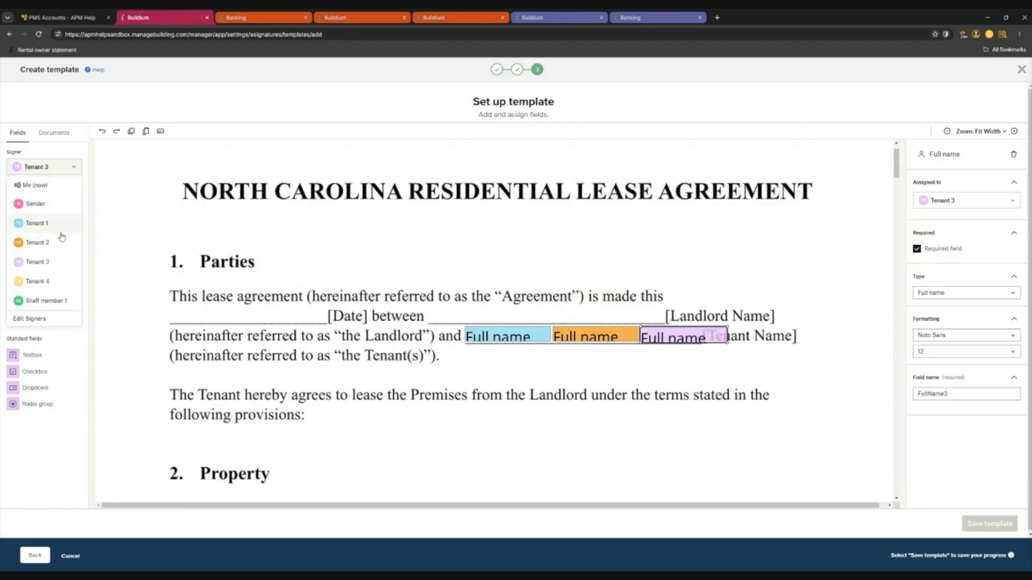
click(43, 280)
drag(35, 267, 773, 338)
click(761, 370)
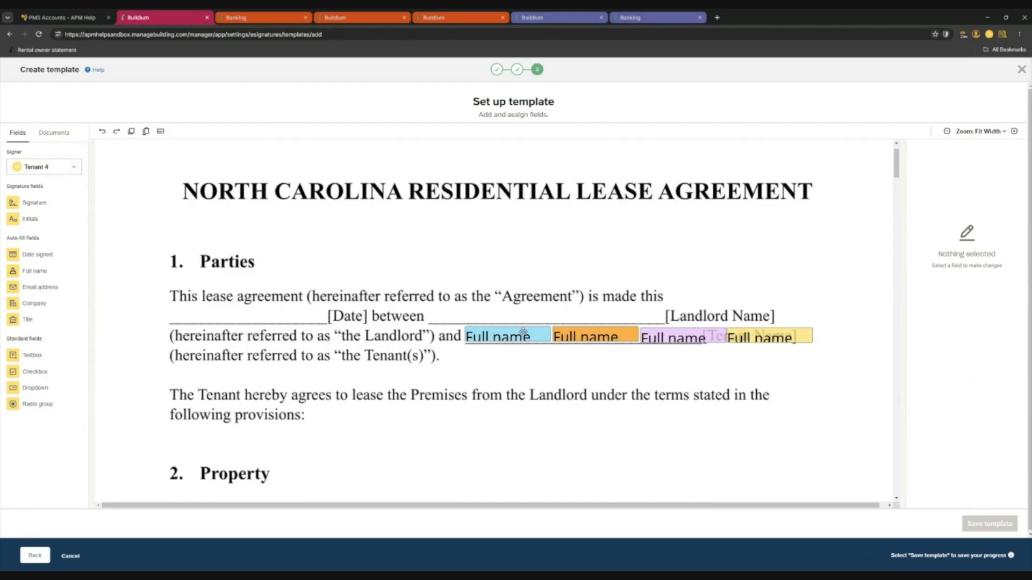
Try size 14 on Tenant 4's name field, widen it slightly, then return the text to size 12.
click(770, 340)
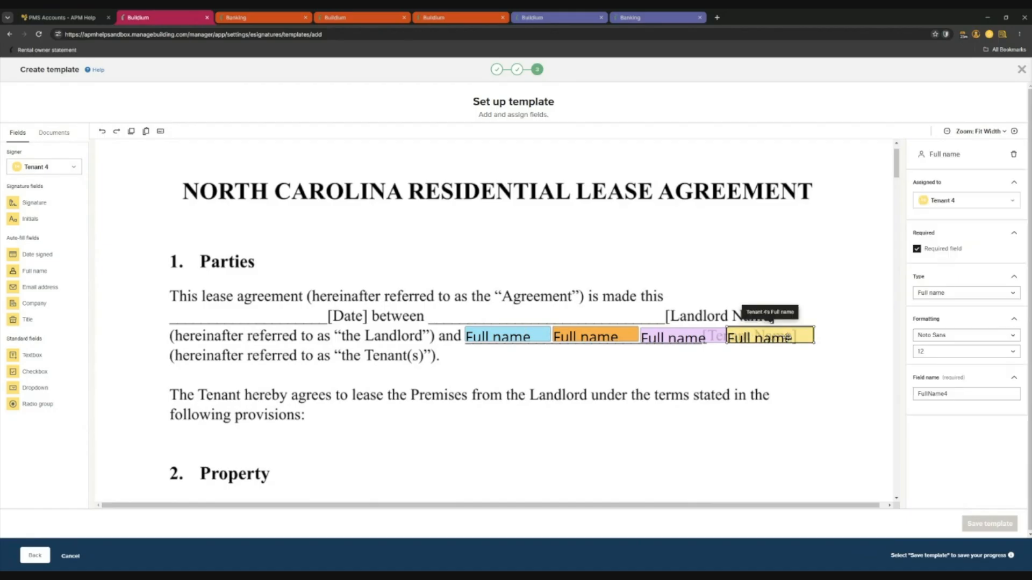
click(938, 353)
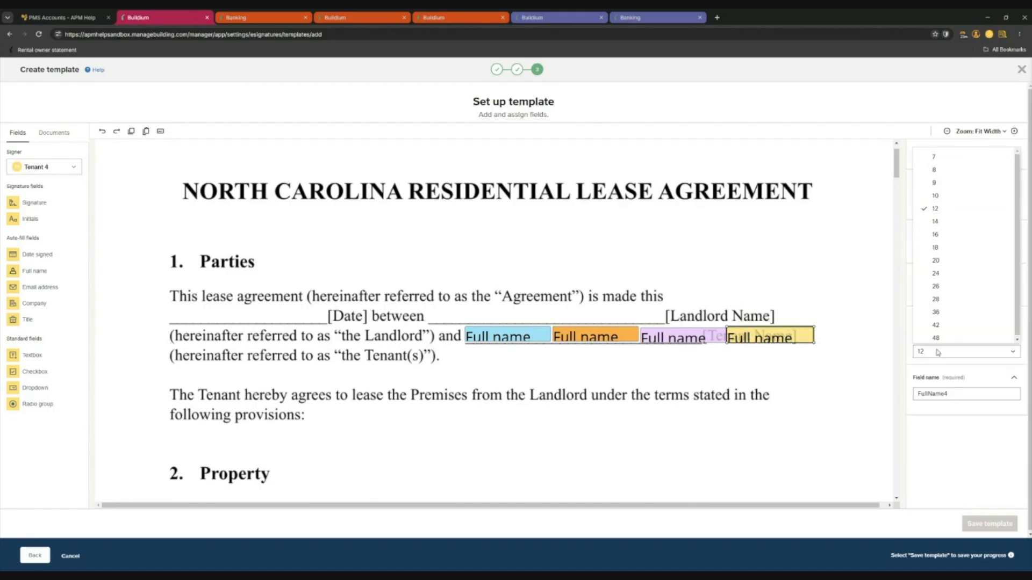
click(935, 221)
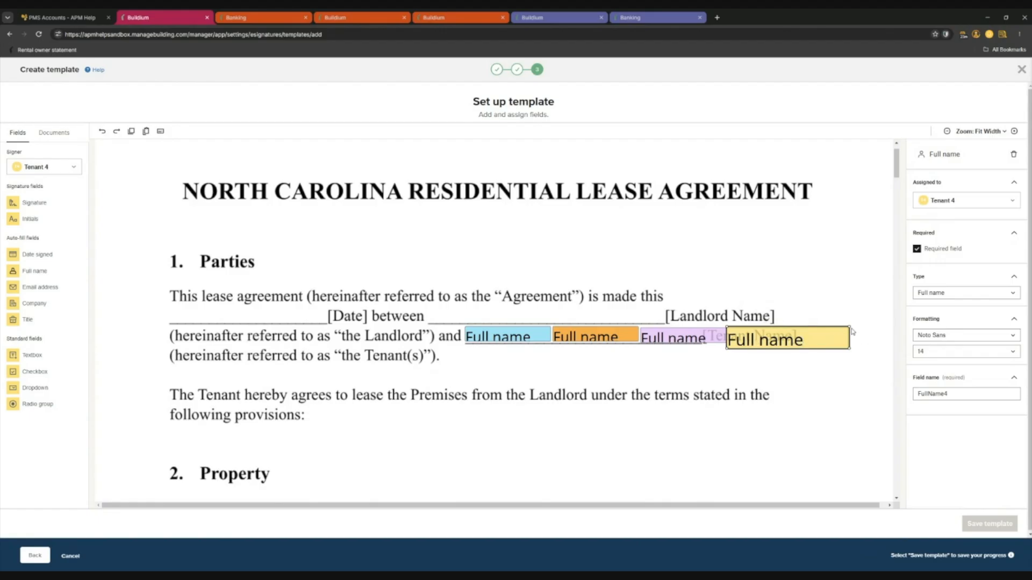
drag(851, 338, 871, 340)
drag(869, 326, 889, 326)
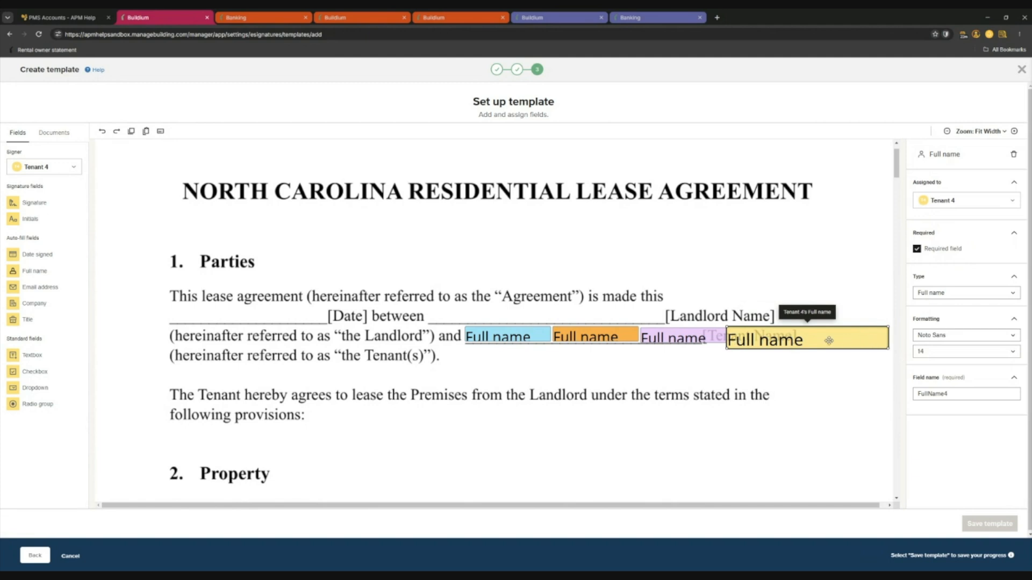
drag(888, 333, 839, 336)
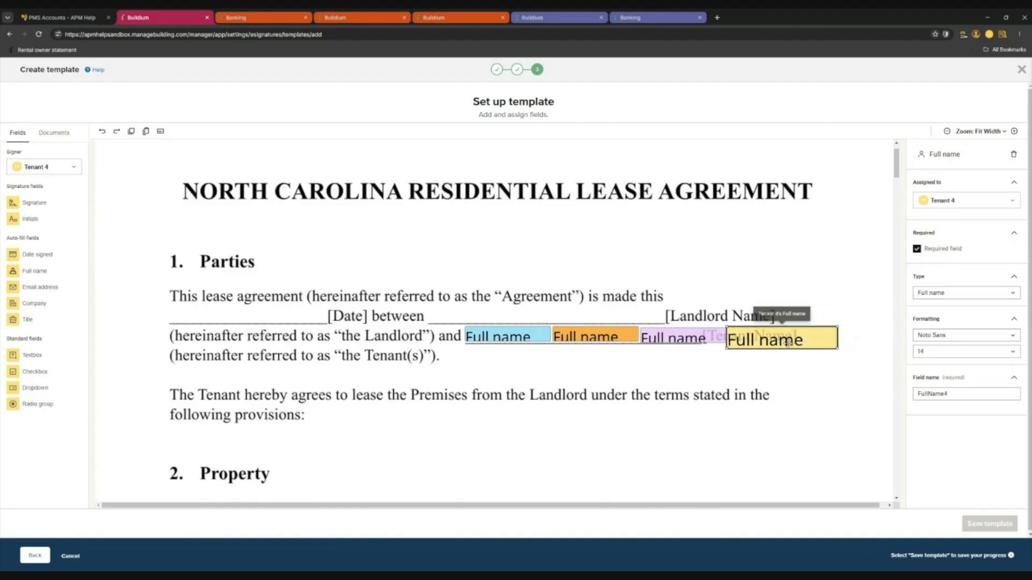
click(587, 337)
click(502, 337)
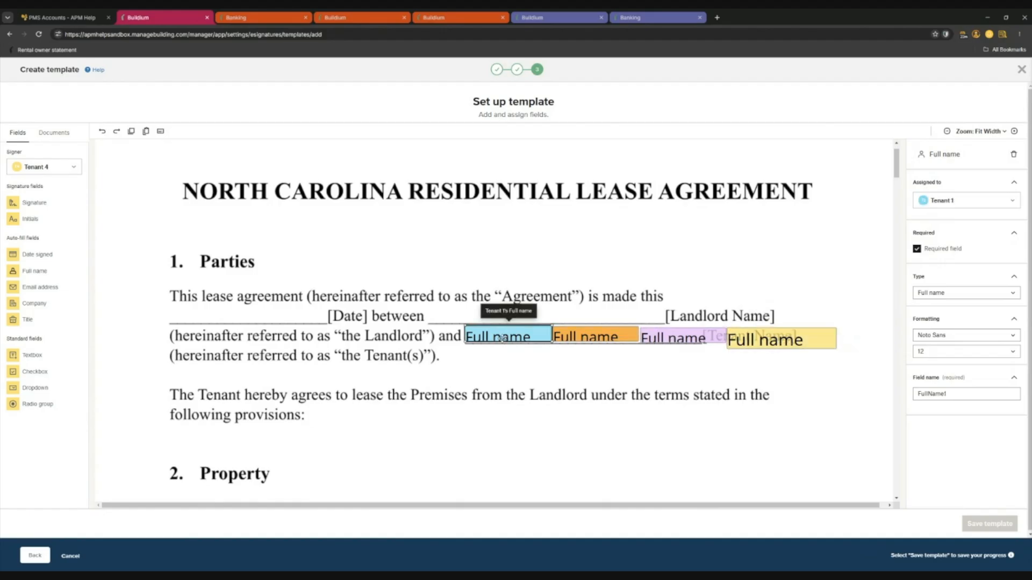
click(745, 331)
click(947, 353)
click(936, 208)
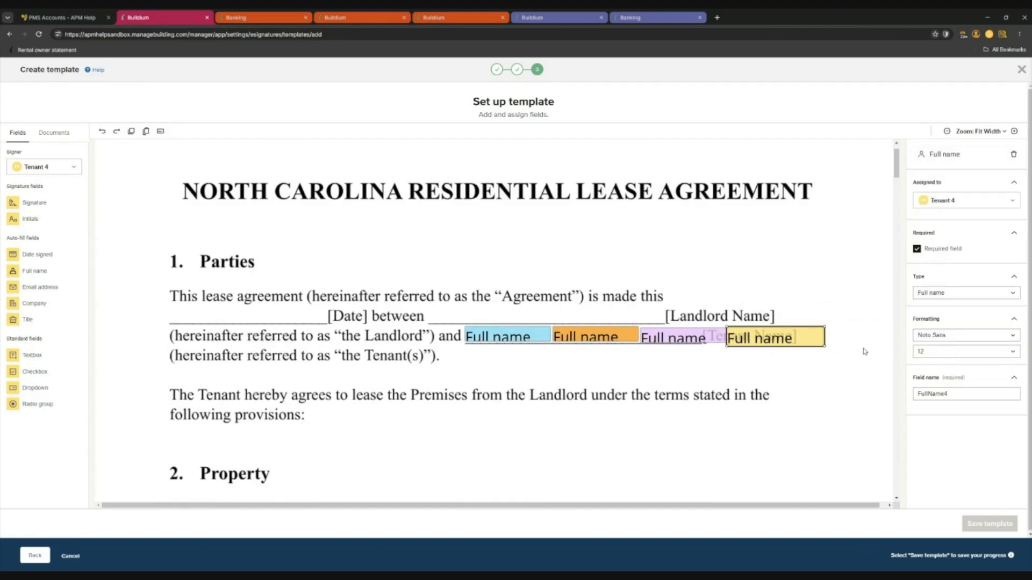
click(708, 348)
Compare the settings of the four tenants' Full name fields, then clear the selection.
click(758, 338)
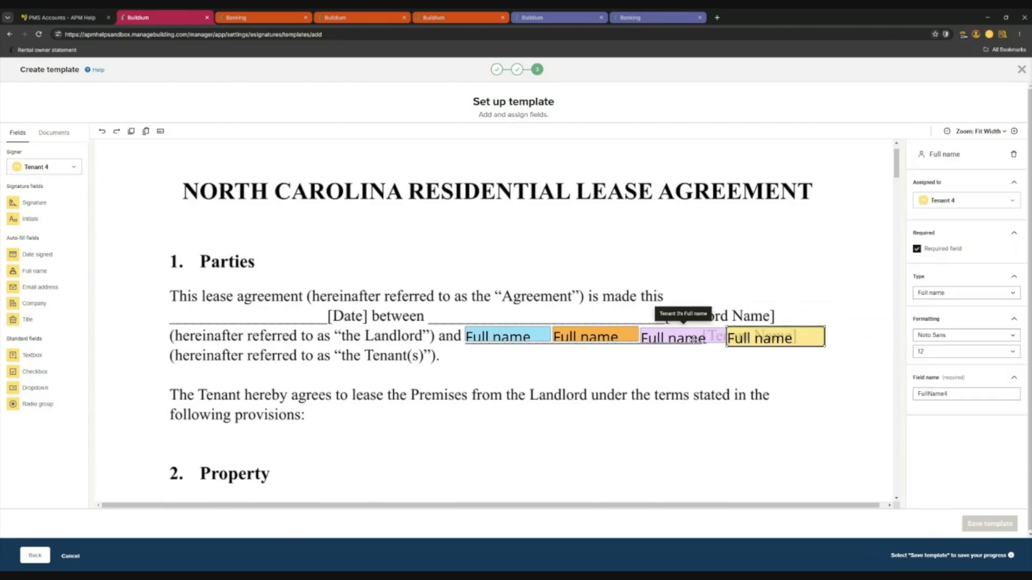
click(577, 338)
click(512, 338)
click(601, 388)
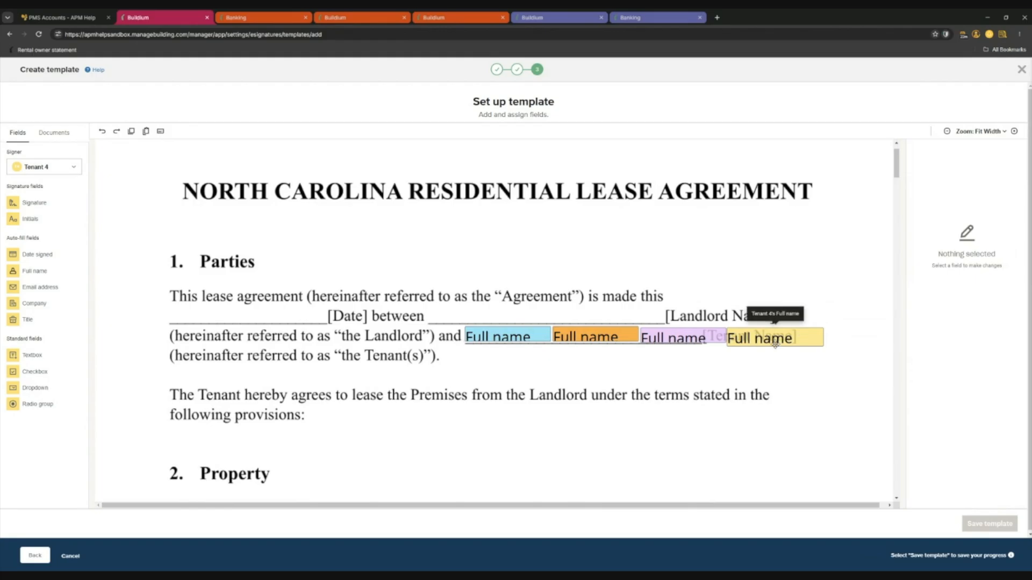
click(545, 337)
click(603, 334)
click(513, 335)
click(596, 336)
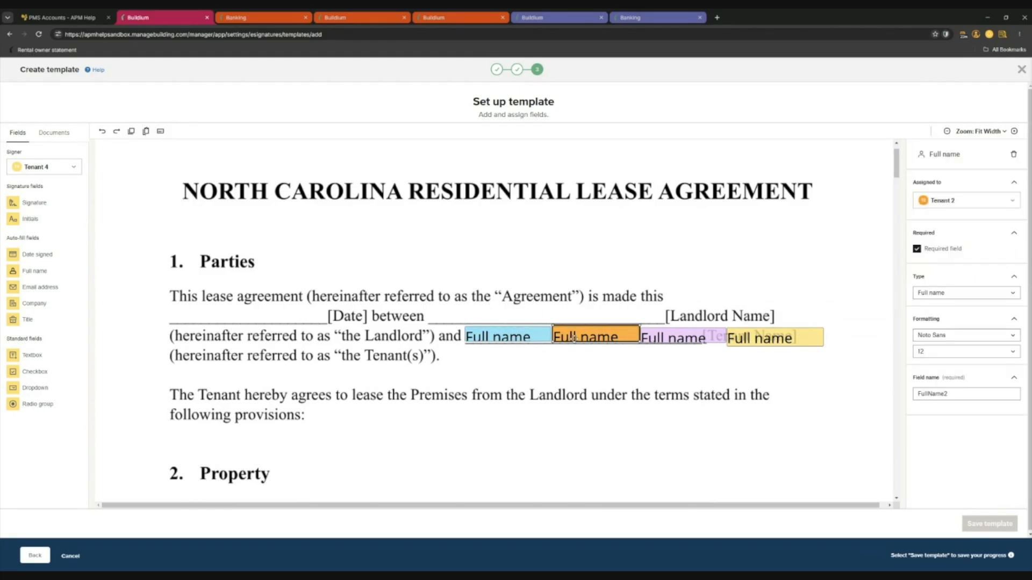
click(514, 338)
click(678, 336)
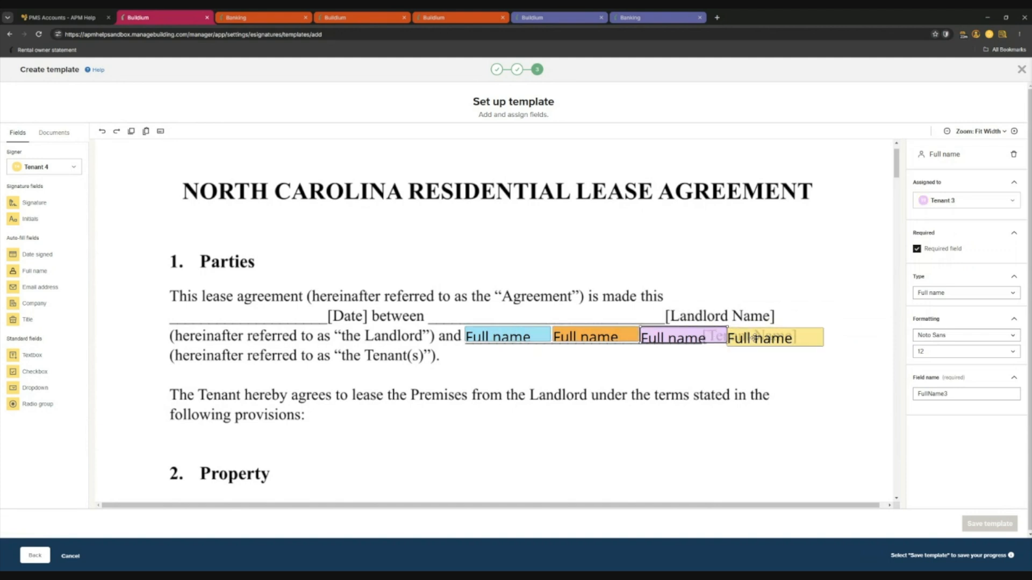
click(435, 362)
click(717, 337)
click(719, 372)
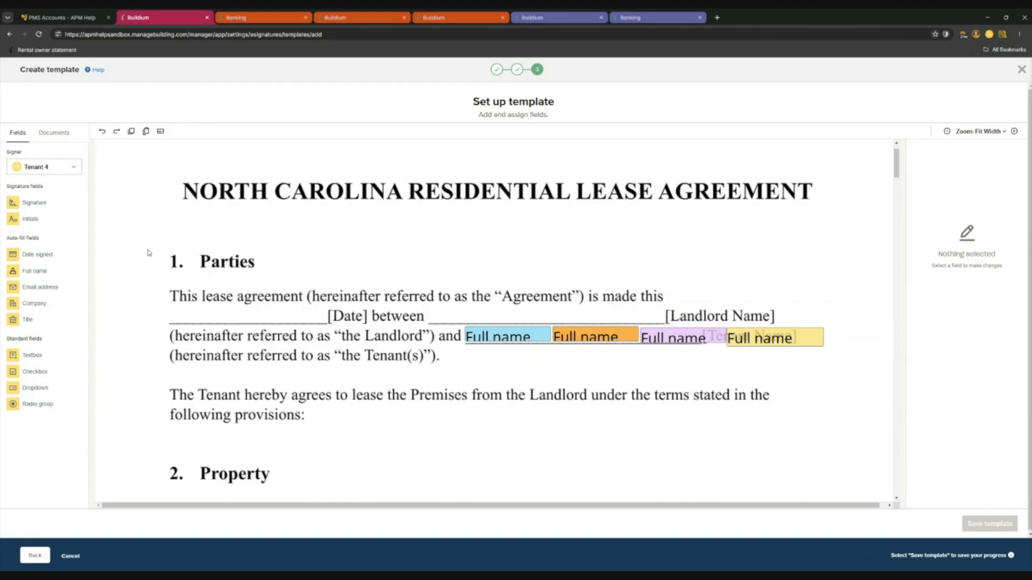
As Sender, add a textbox across the landlord name blank filled with Rental owner full name(s).
click(62, 171)
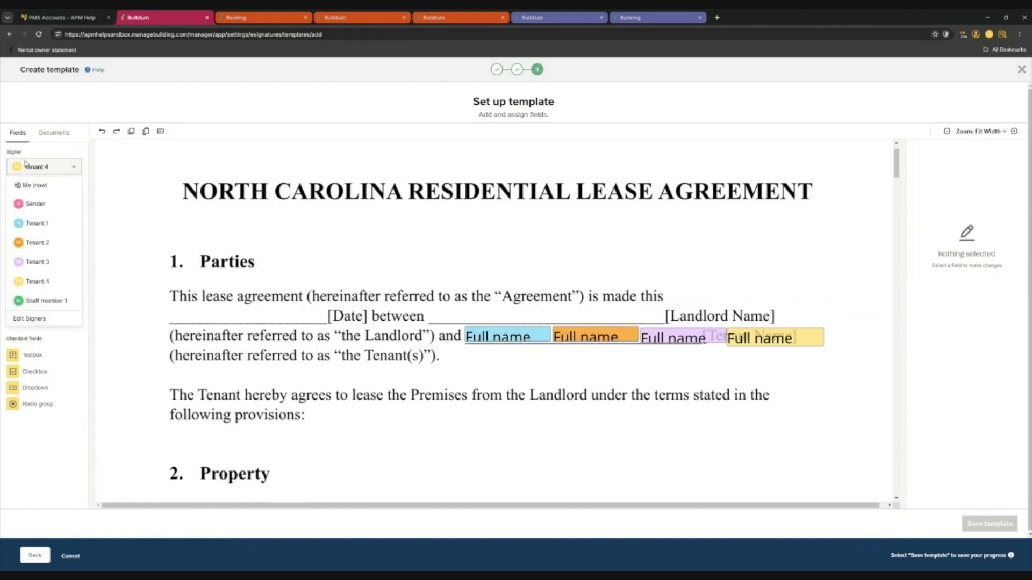
click(33, 207)
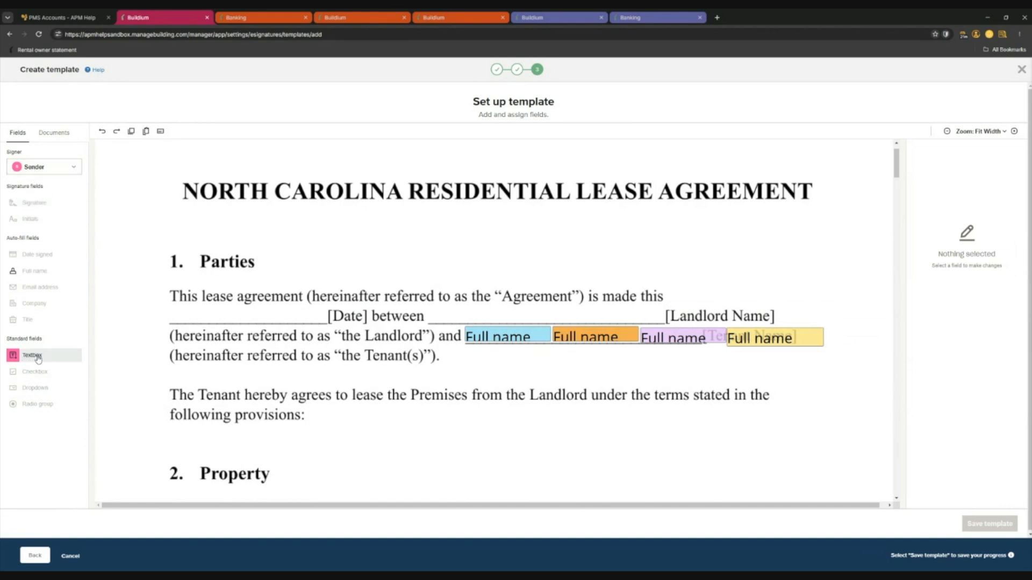
drag(28, 363, 479, 317)
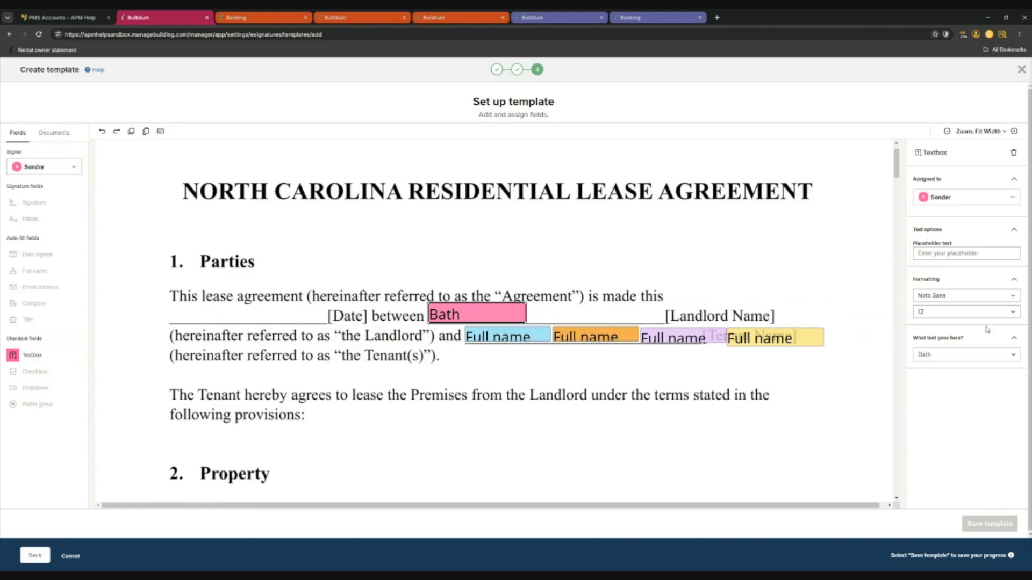
click(942, 356)
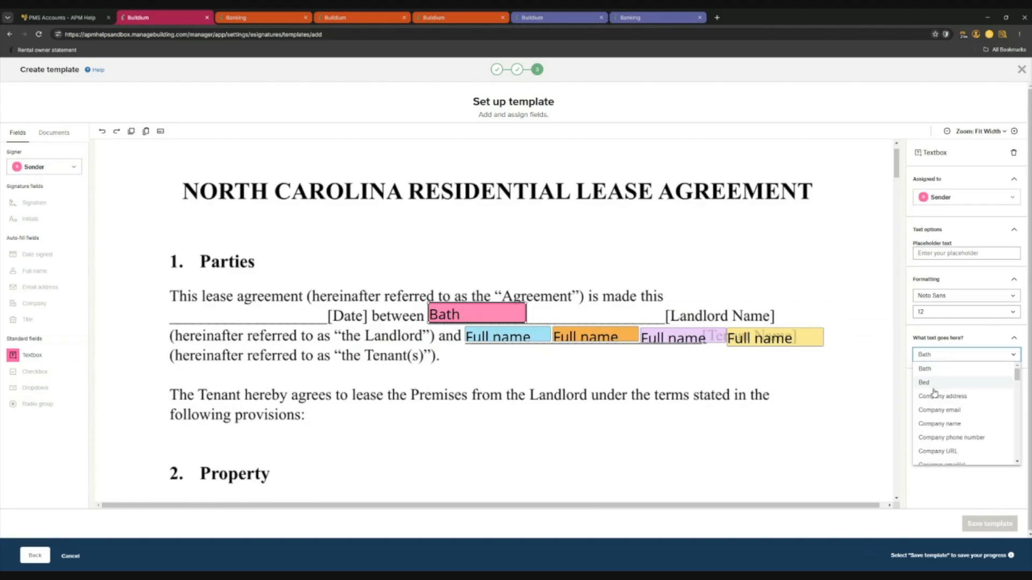
click(934, 359)
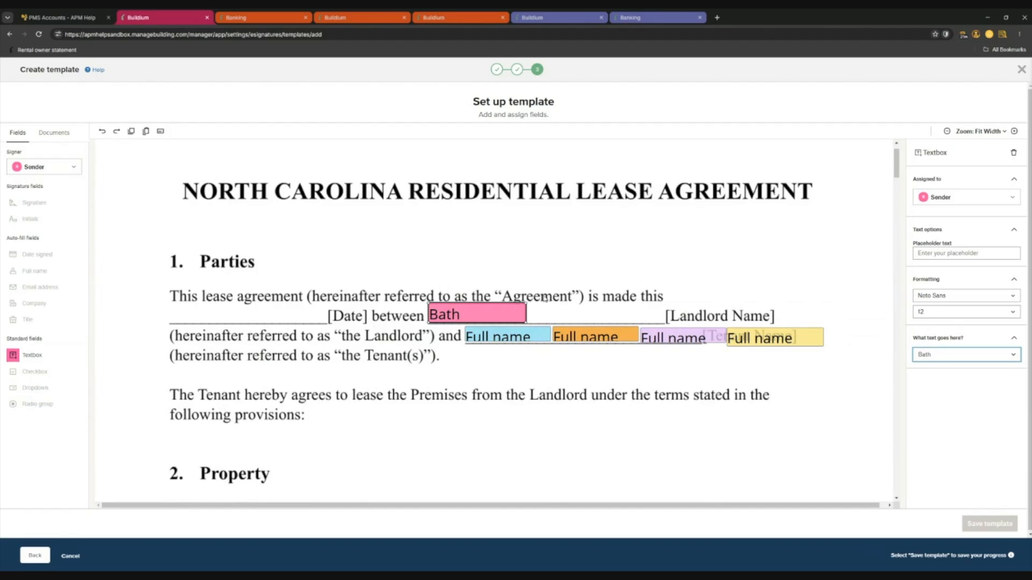
drag(524, 302, 667, 305)
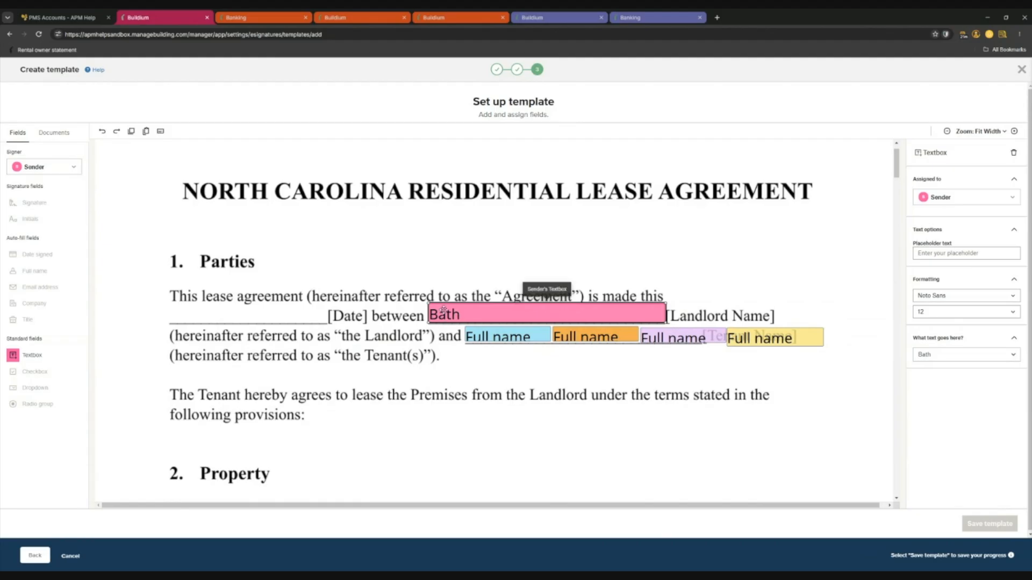
click(949, 355)
scroll(968, 419, down, 5)
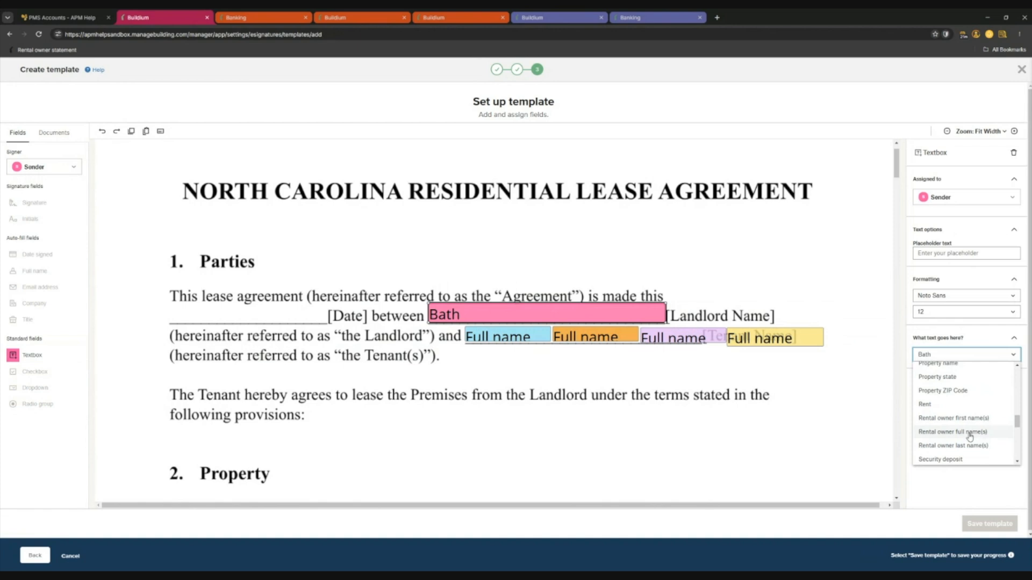
click(969, 434)
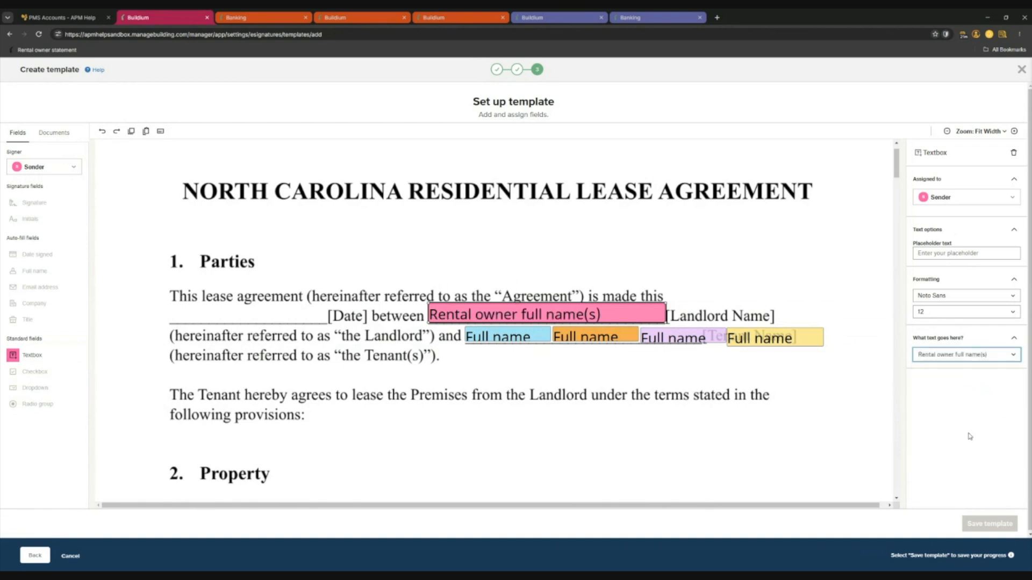
click(582, 383)
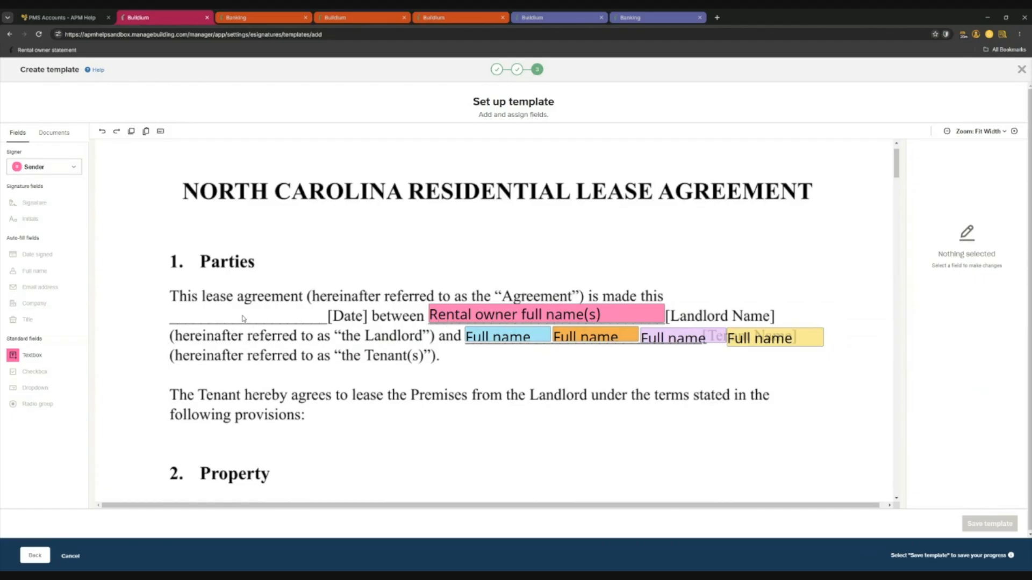
Add a Sender textbox fitted to the date blank that shows Current date.
drag(33, 356, 288, 316)
drag(403, 315, 327, 315)
click(964, 356)
scroll(964, 387, down, 5)
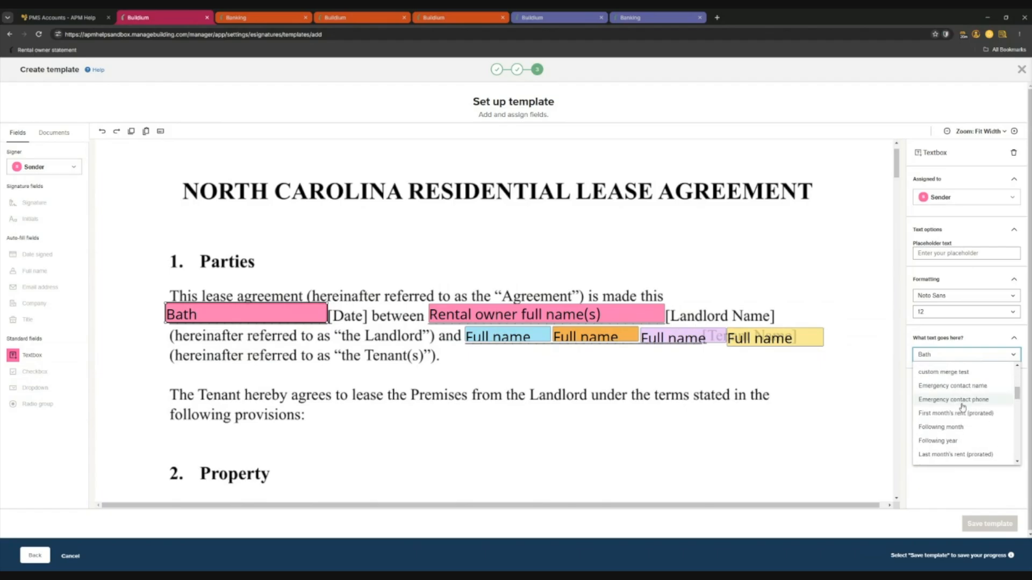
scroll(962, 411, down, 3)
scroll(961, 416, down, 6)
scroll(965, 427, down, 5)
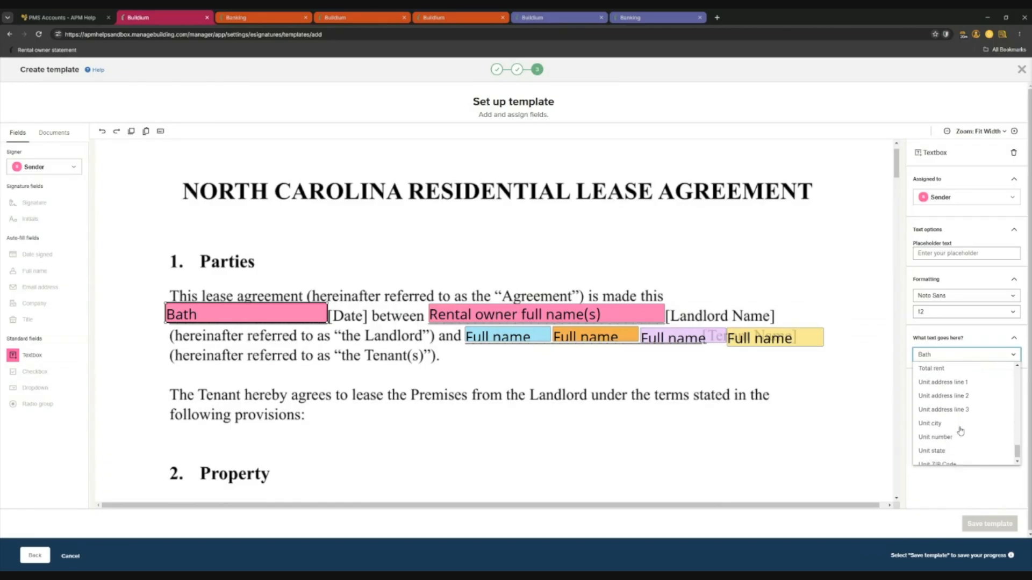
scroll(961, 431, up, 10)
scroll(946, 411, up, 8)
scroll(954, 418, down, 3)
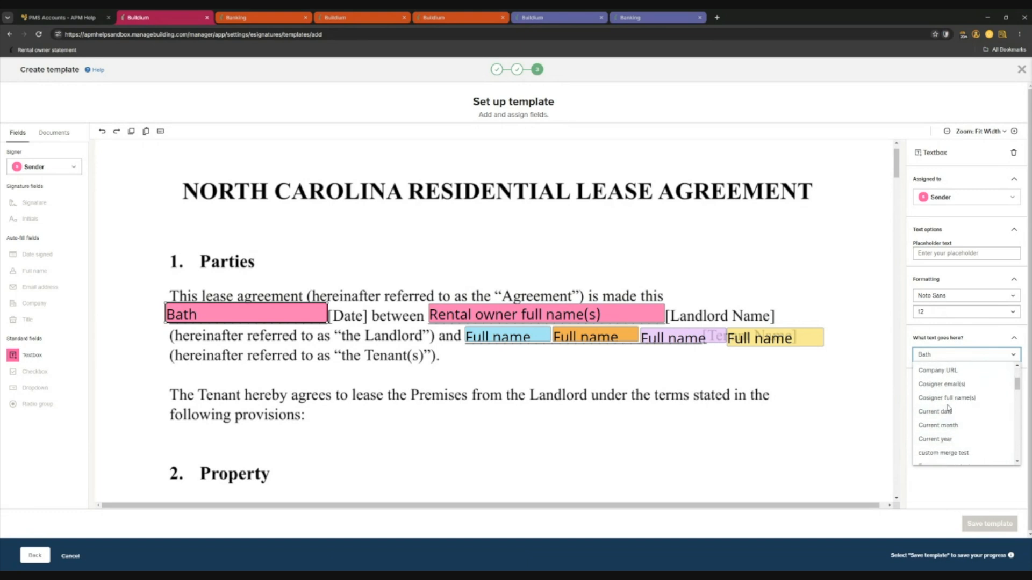
click(948, 412)
click(298, 367)
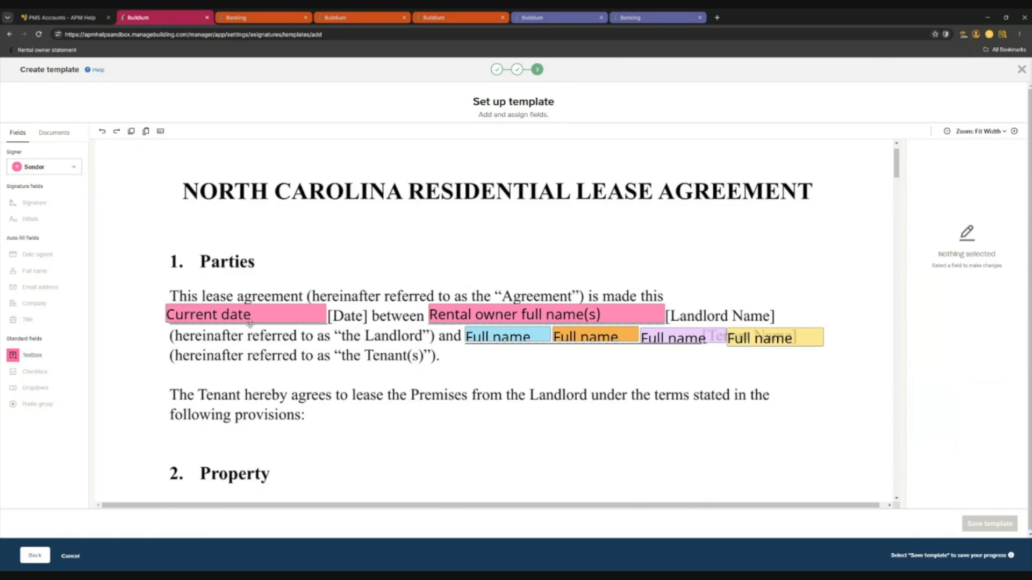
scroll(266, 181, down, 2)
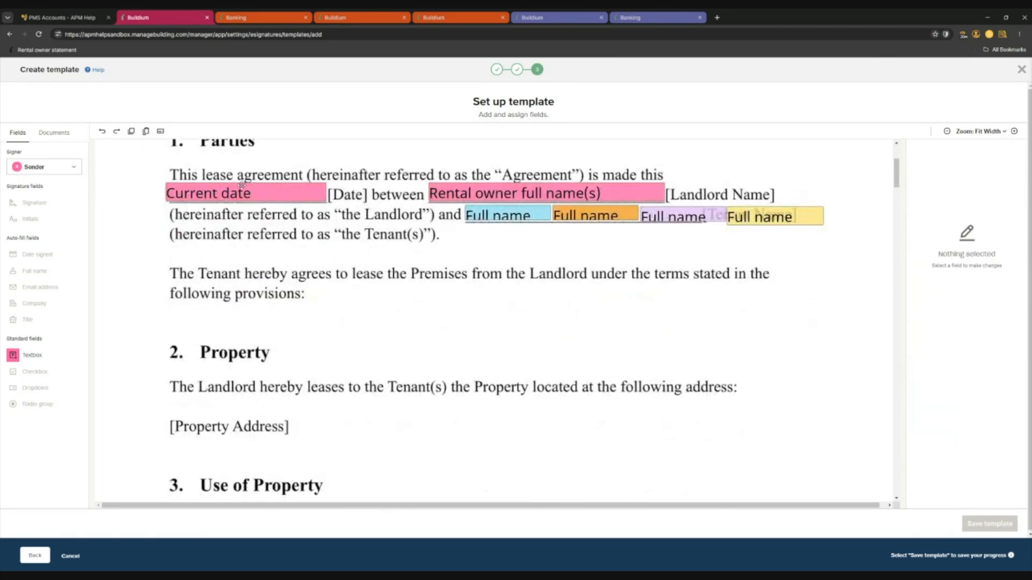
Place a textbox after [Property Address] set to Unit address line 1, sized to fit.
scroll(236, 271, down, 2)
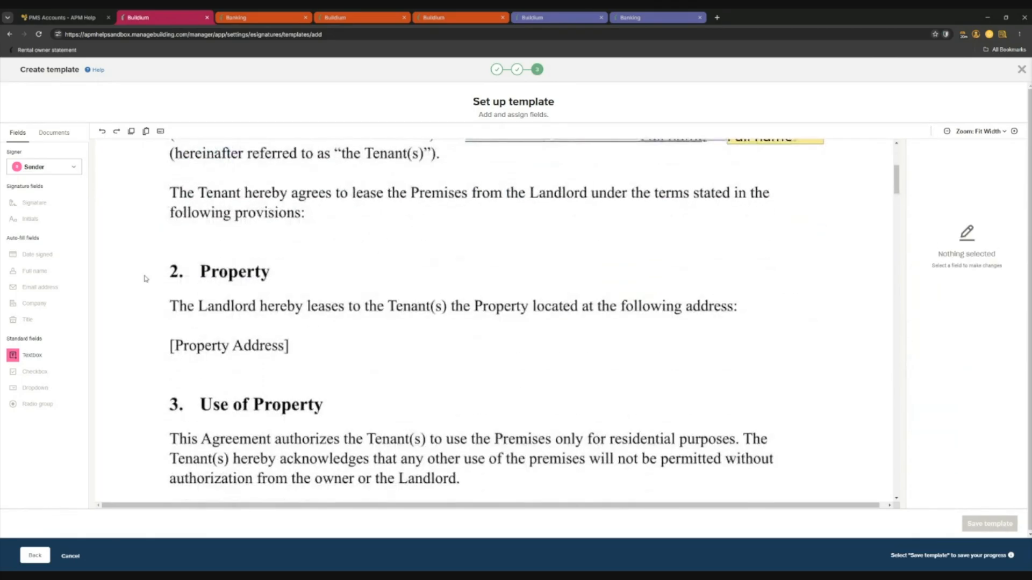
drag(33, 355, 377, 347)
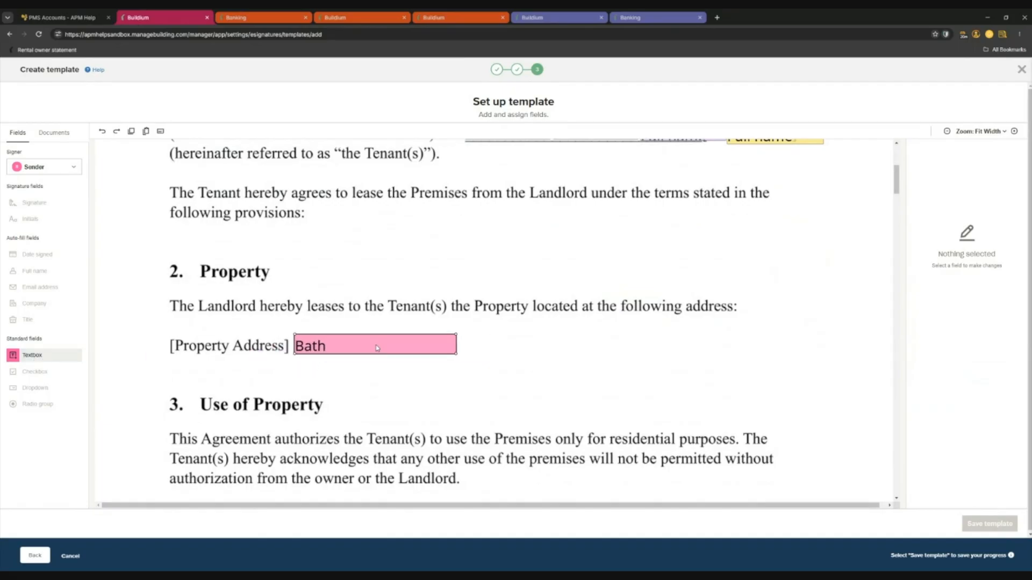
drag(456, 344, 750, 344)
click(942, 355)
scroll(975, 425, down, 3)
scroll(966, 410, down, 5)
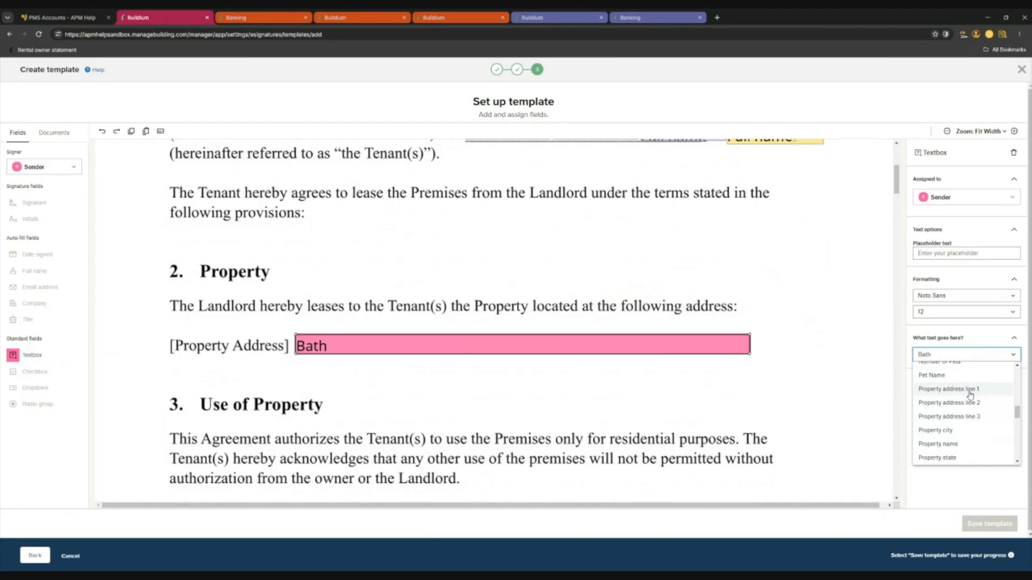
scroll(968, 398, down, 1)
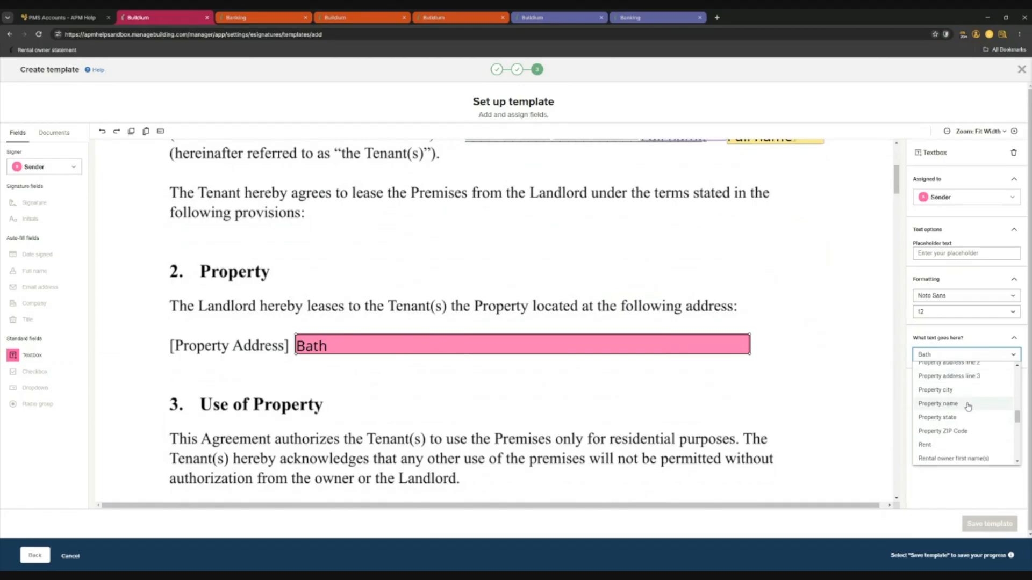
scroll(968, 407, down, 5)
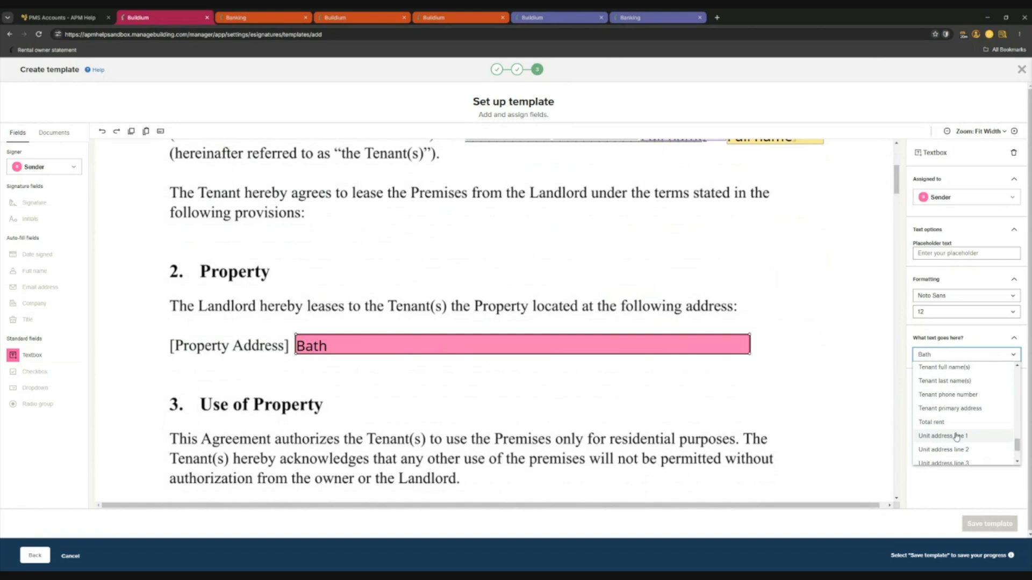
click(954, 436)
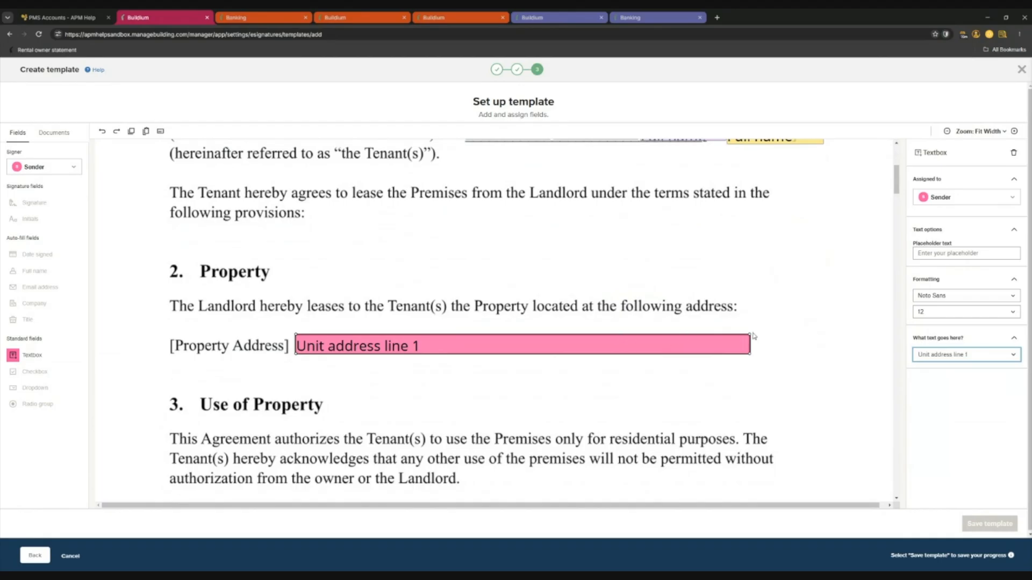
drag(750, 353, 433, 354)
click(972, 357)
scroll(966, 447, down, 5)
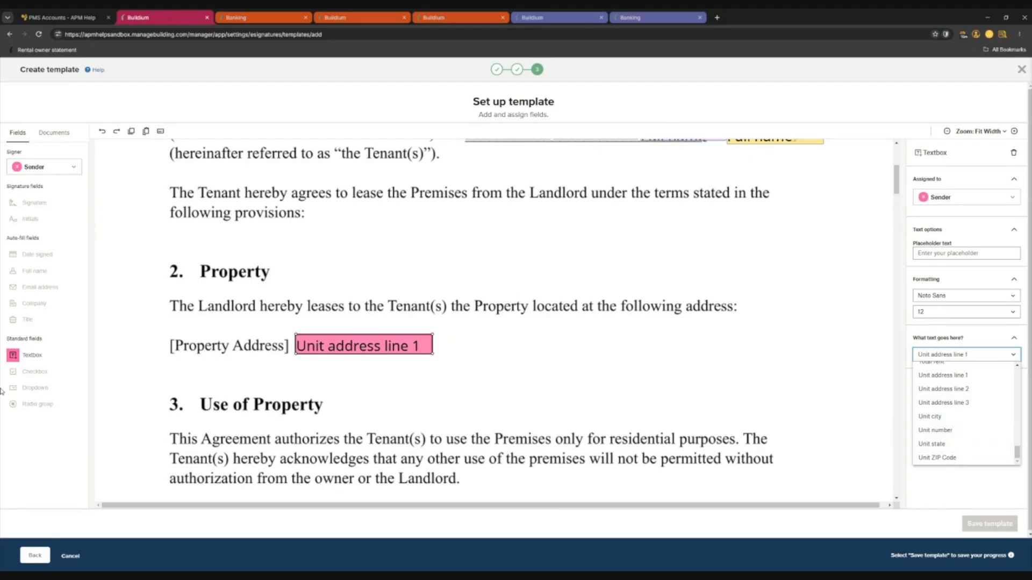
Add Unit city and Unit state textboxes following the Unit address line 1 field.
drag(32, 355, 507, 348)
click(967, 355)
scroll(960, 430, down, 10)
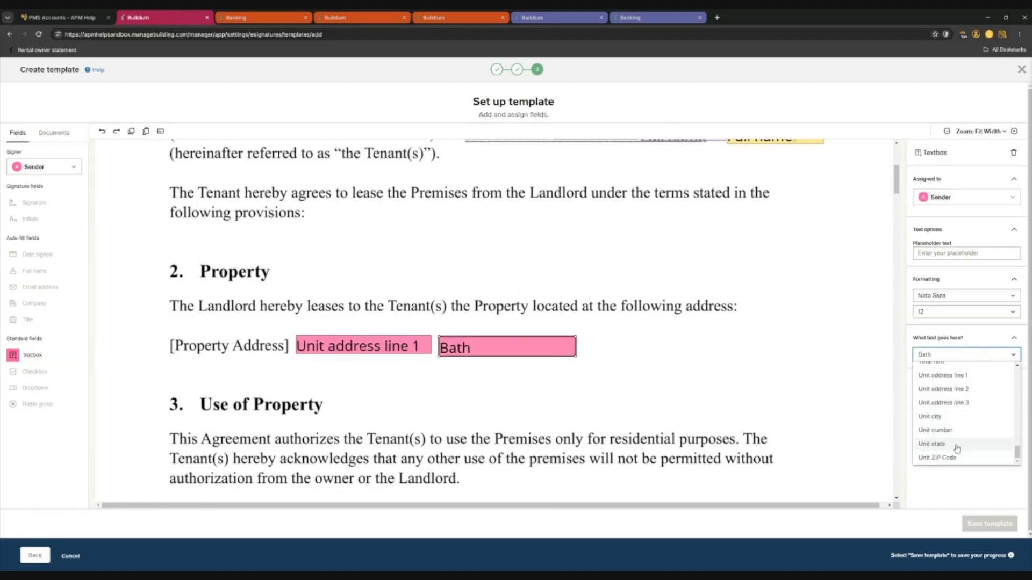
click(945, 417)
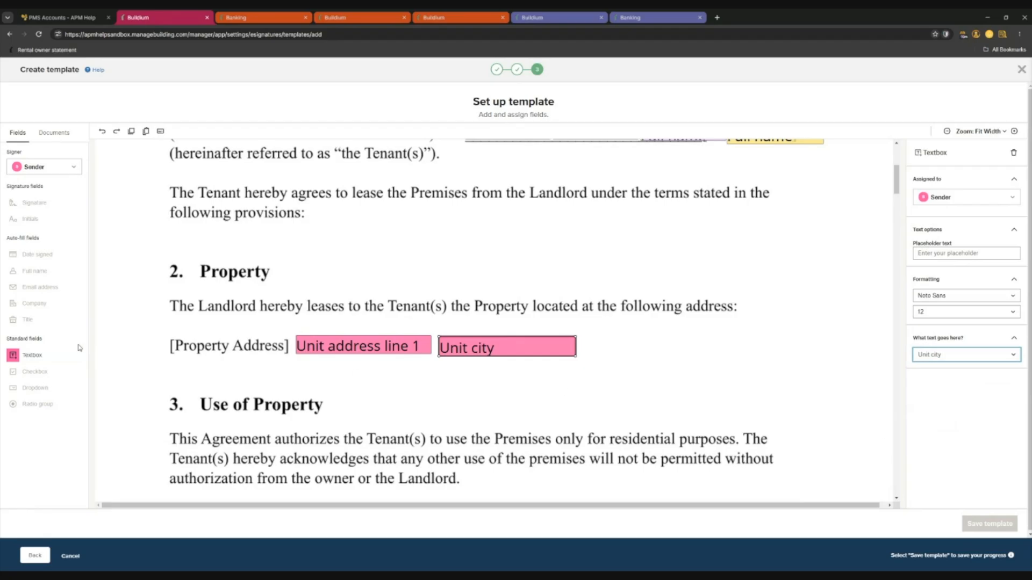
drag(79, 349, 648, 349)
click(959, 355)
scroll(962, 430, down, 10)
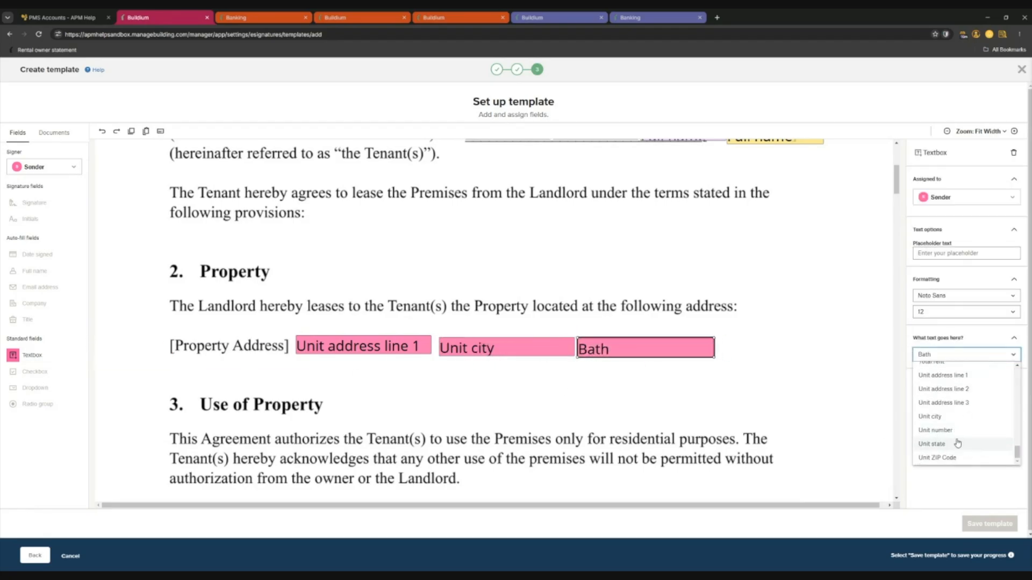
click(957, 444)
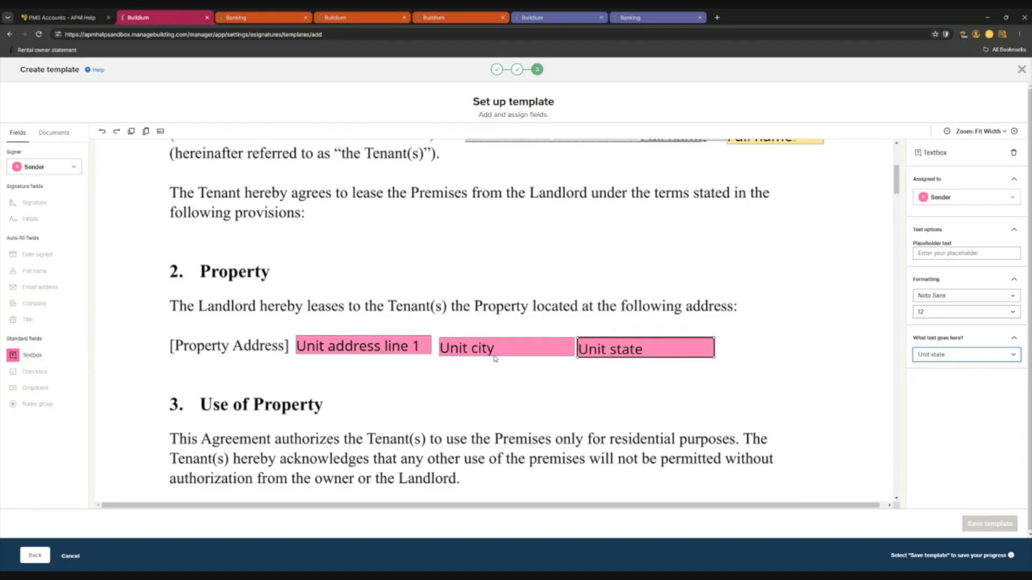
click(522, 352)
click(546, 383)
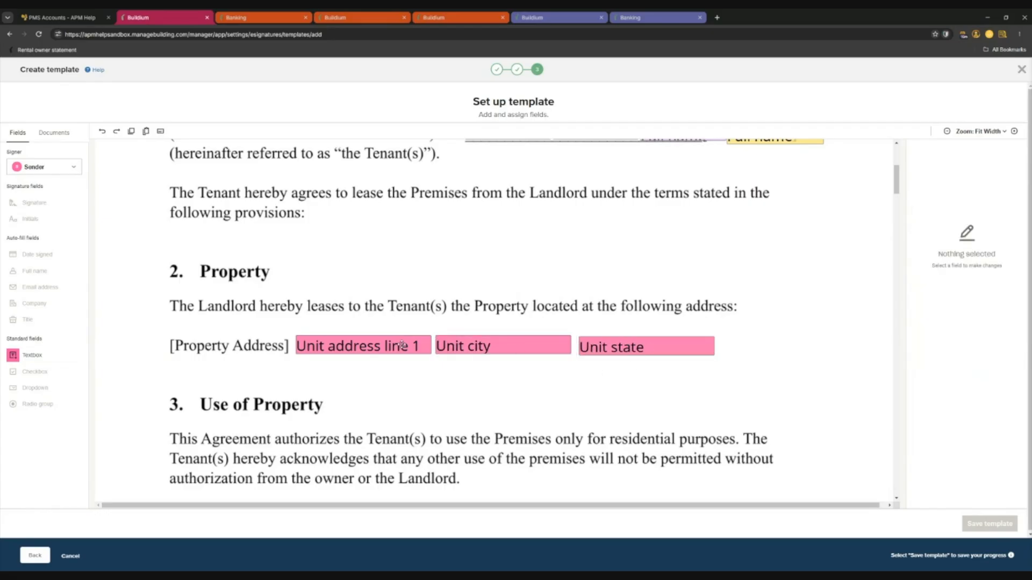
Place a widened textbox on the Start Date blank showing Lease start date.
scroll(356, 339, down, 10)
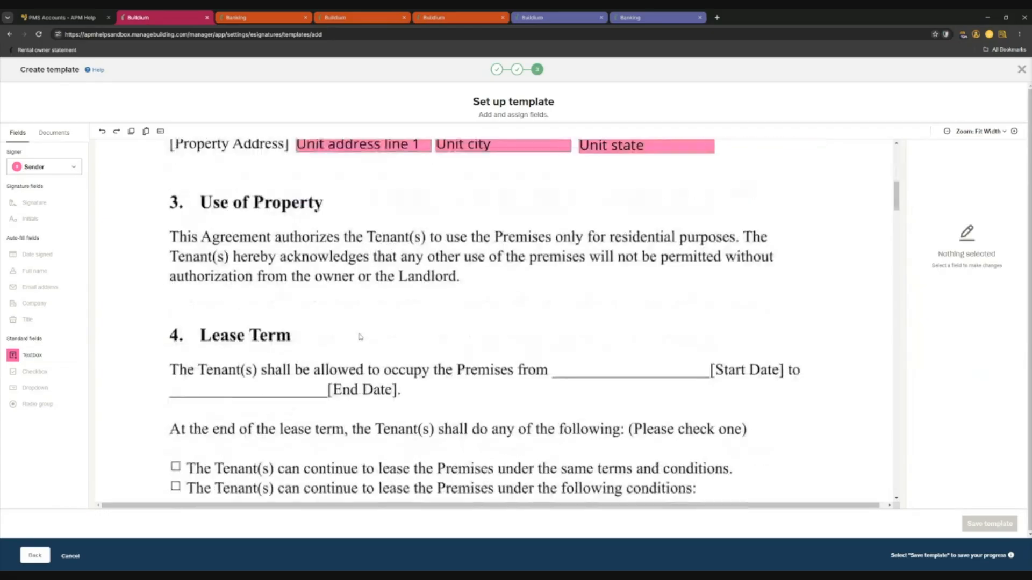
scroll(394, 303, up, 2)
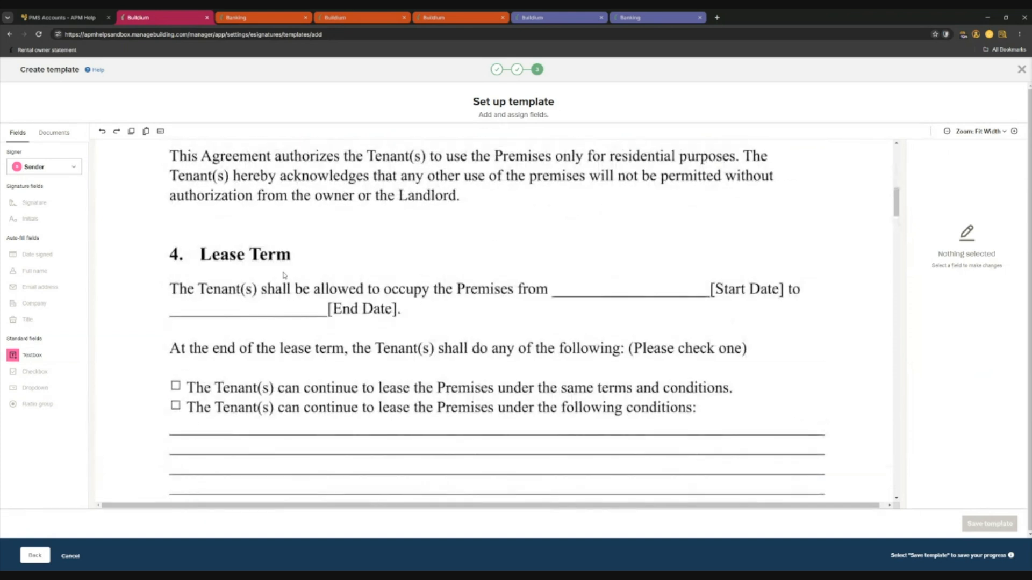
drag(16, 355, 622, 289)
drag(690, 285, 712, 293)
click(979, 356)
scroll(974, 398, down, 5)
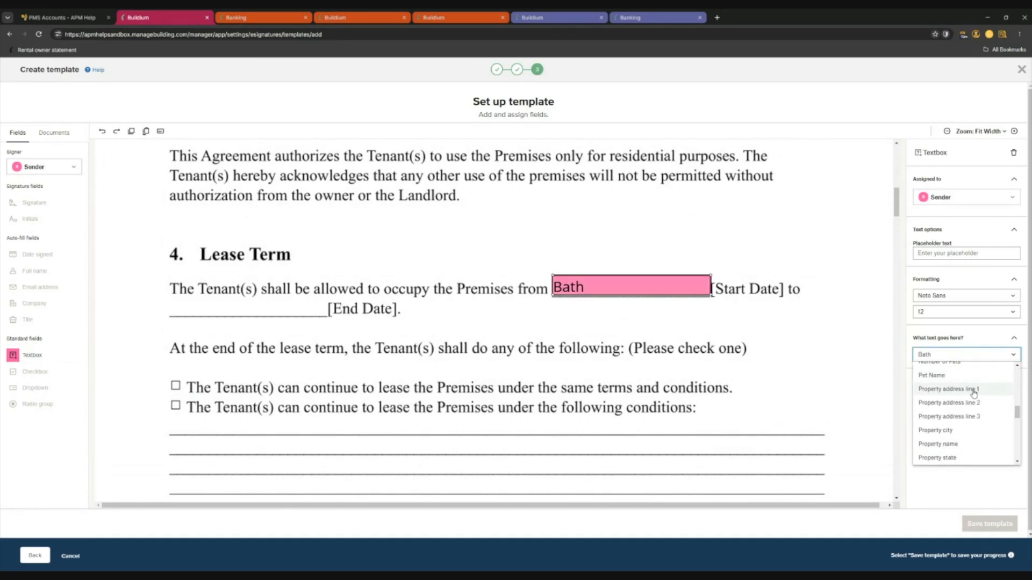
click(963, 442)
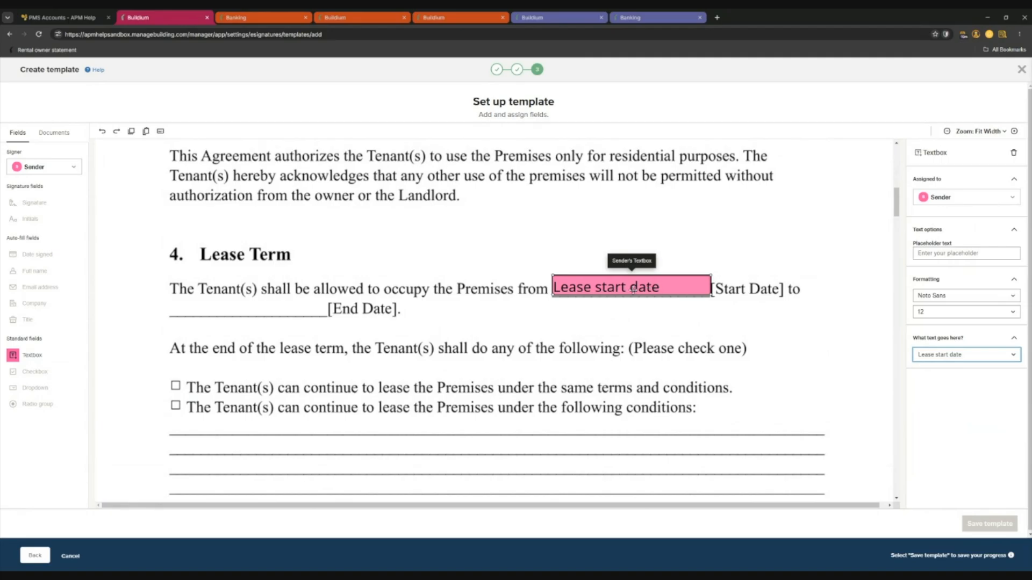
click(360, 329)
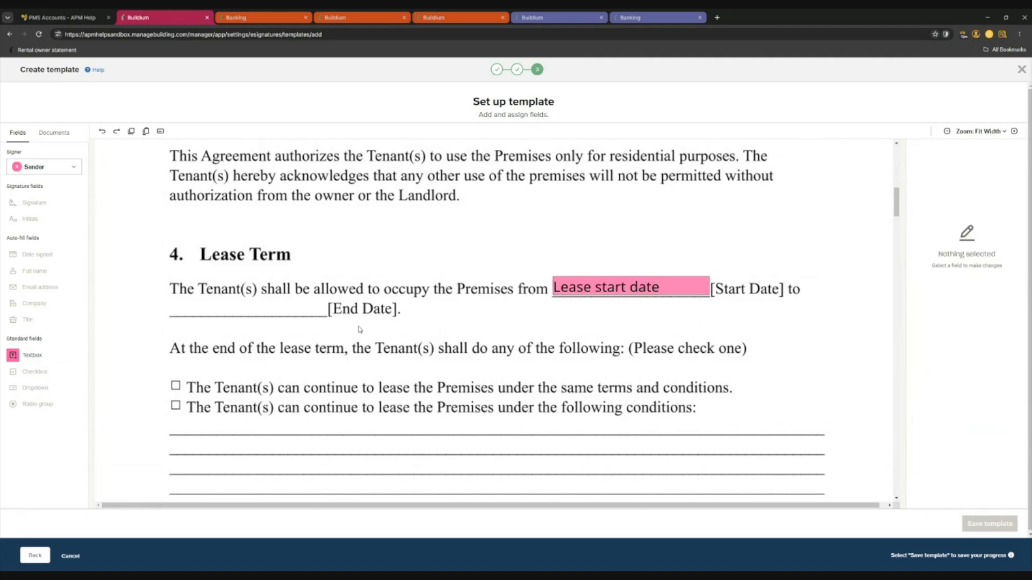
Scroll down through the lease template to the Signatures section.
scroll(345, 329, down, 5)
scroll(345, 330, up, 3)
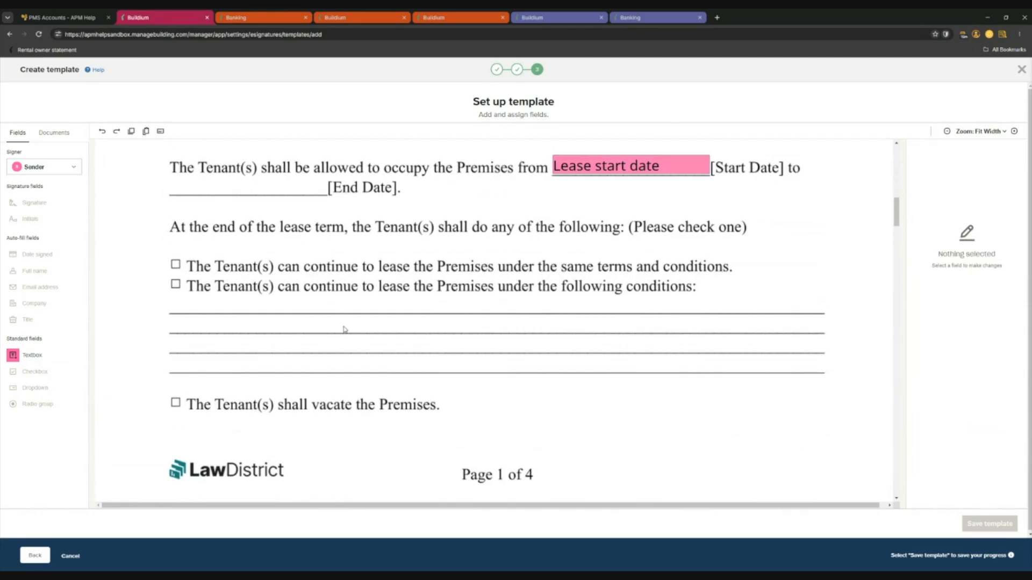
scroll(368, 330, down, 10)
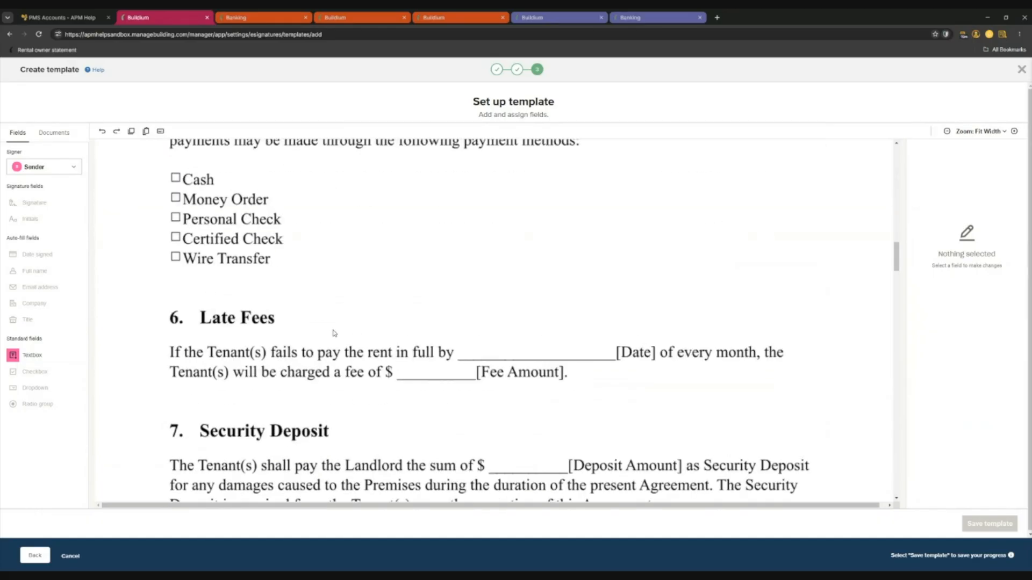
scroll(334, 333, down, 10)
scroll(328, 344, down, 10)
scroll(335, 353, down, 15)
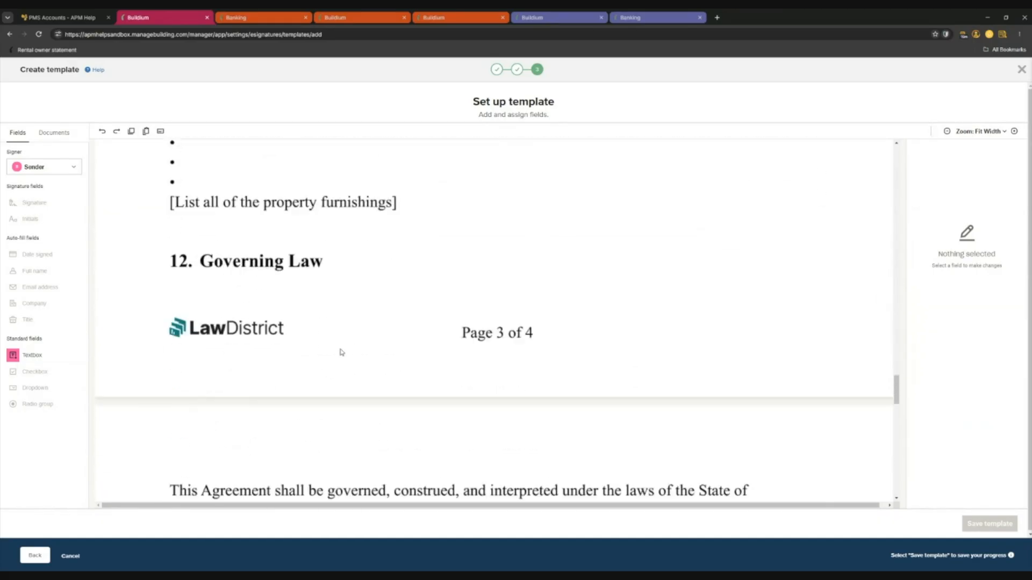
scroll(333, 349, up, 3)
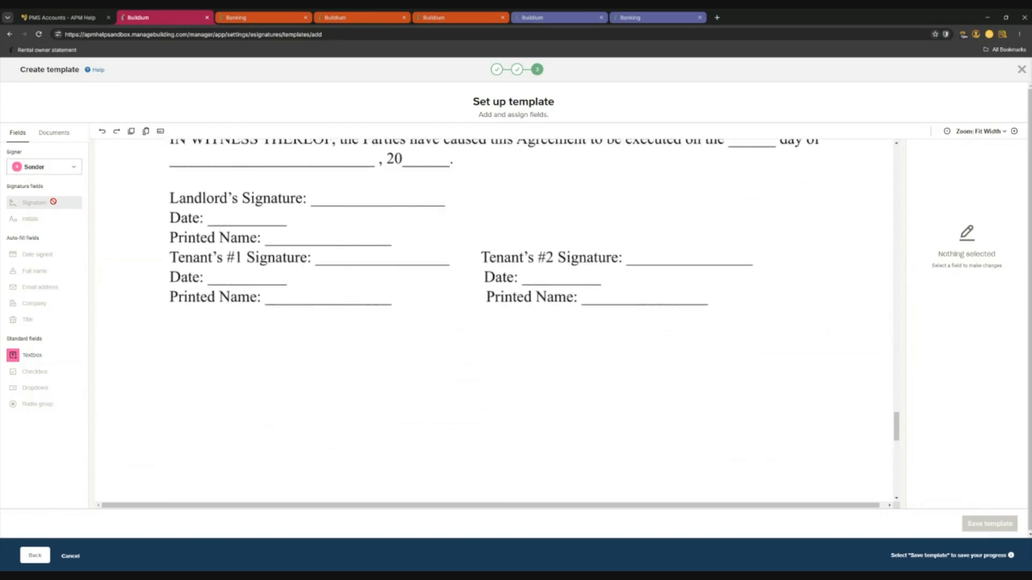
scroll(168, 365, down, 5)
scroll(290, 353, up, 4)
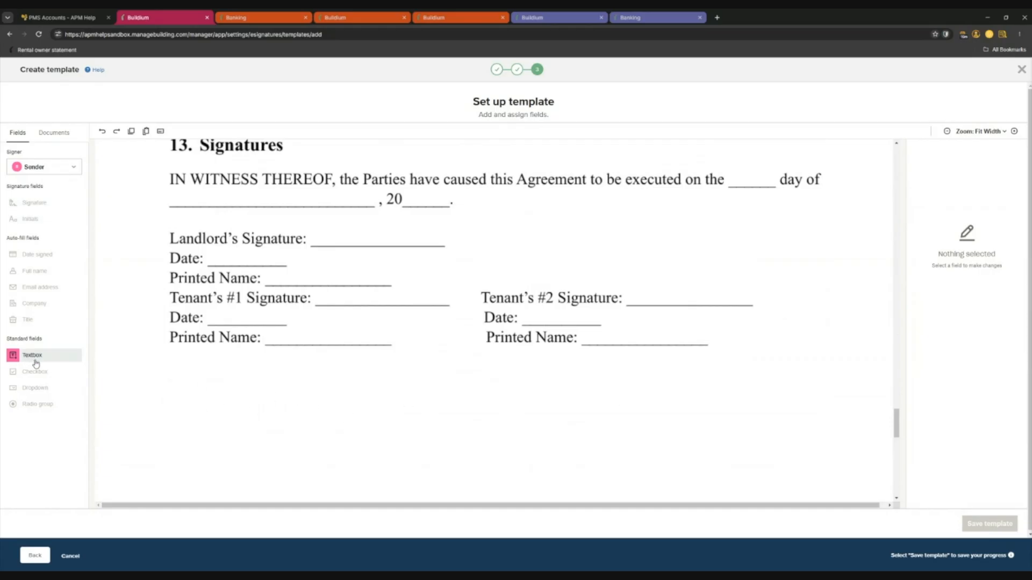
Drop a Pet Name textbox beneath the signature lines and narrow its width.
mouse_move(32, 359)
mouse_down()
mouse_move(308, 384)
mouse_move(246, 384)
mouse_up()
click(924, 356)
scroll(951, 408, down, 10)
scroll(960, 418, up, 2)
click(936, 376)
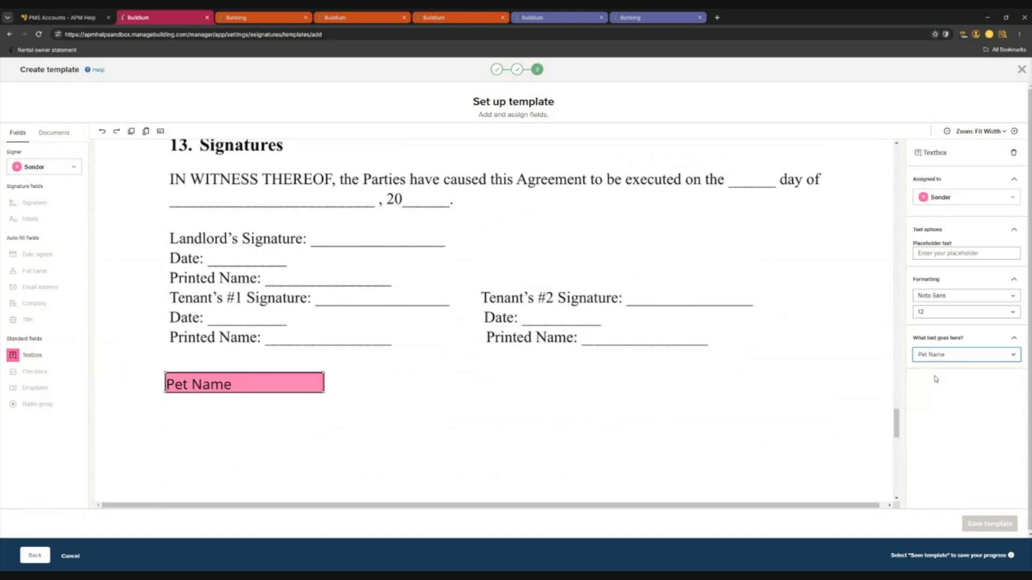
click(253, 406)
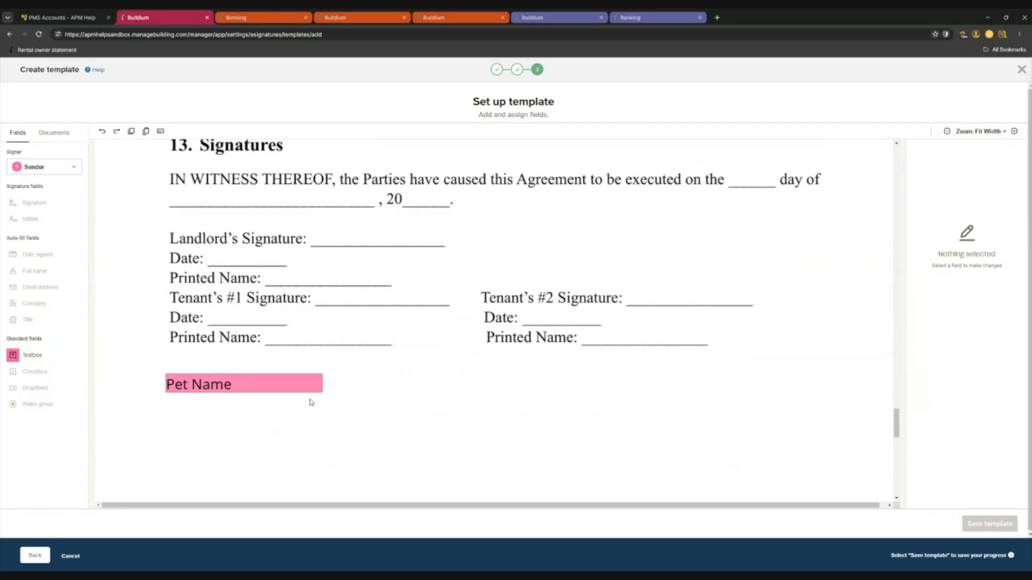
click(232, 384)
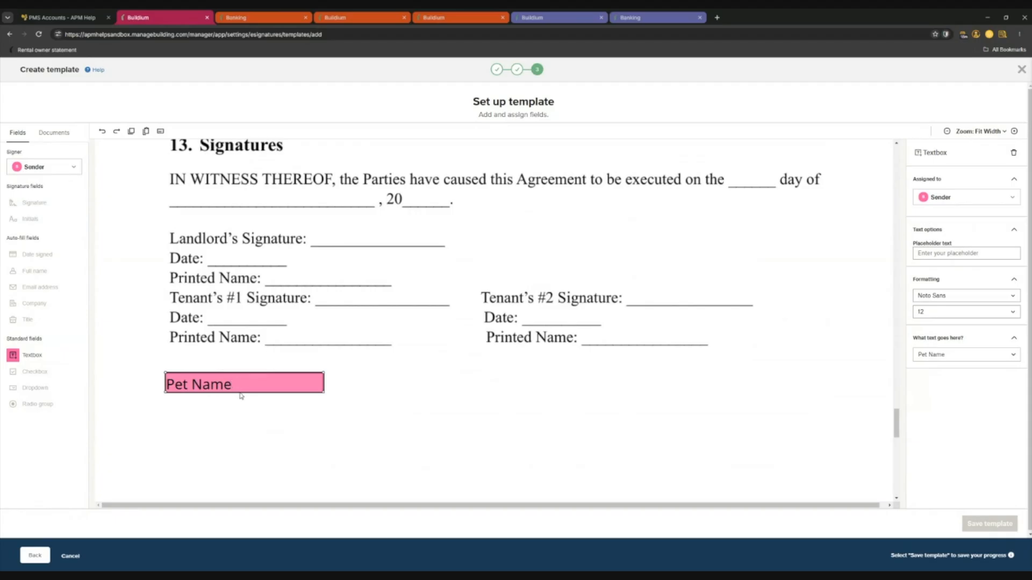
drag(324, 371, 252, 387)
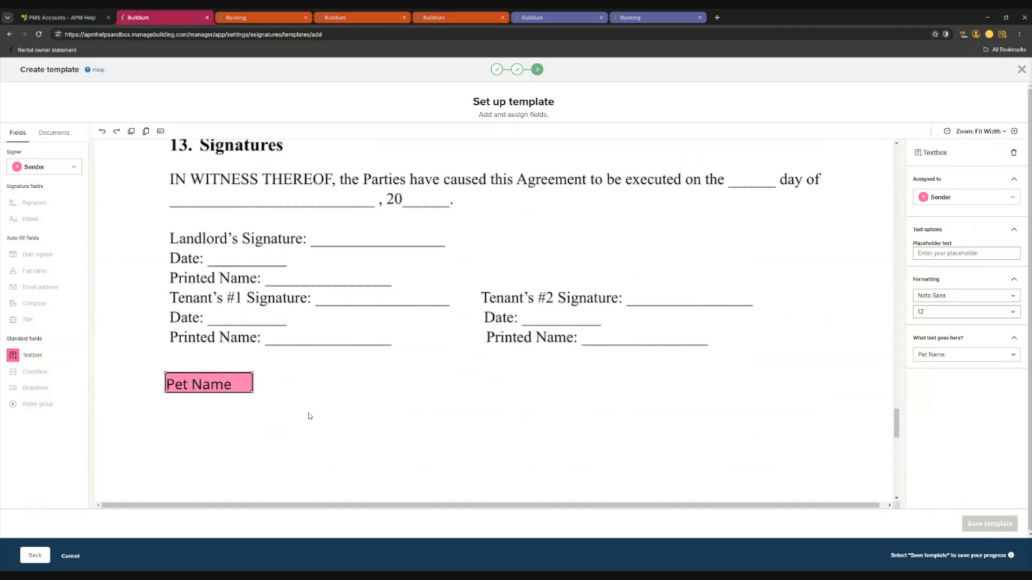
click(228, 412)
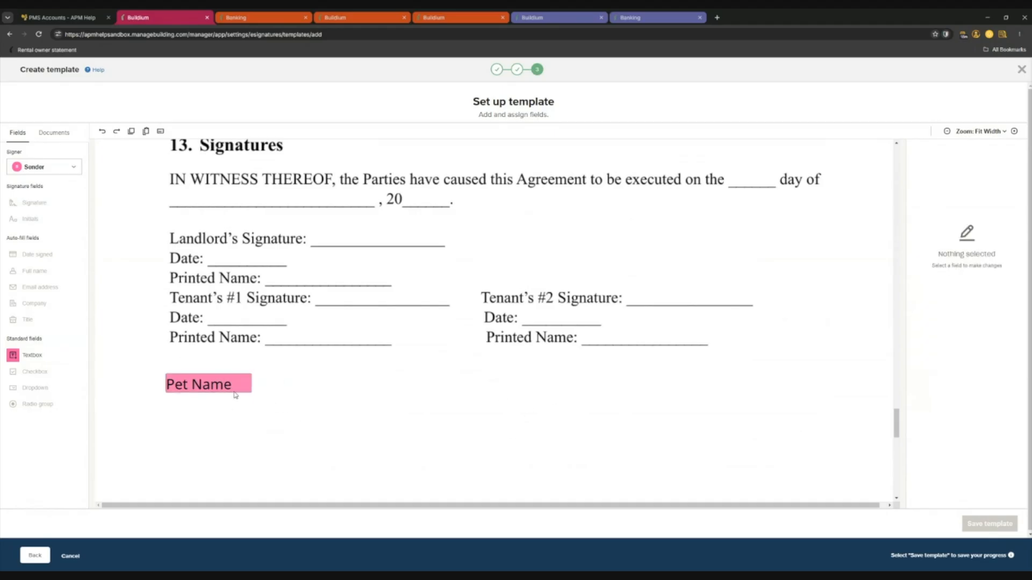
click(235, 395)
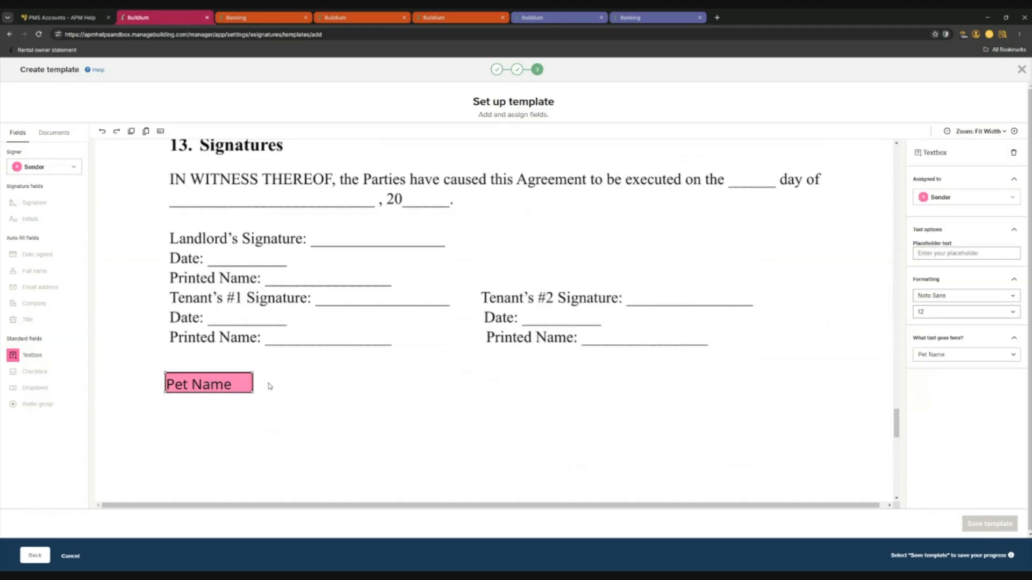
click(258, 411)
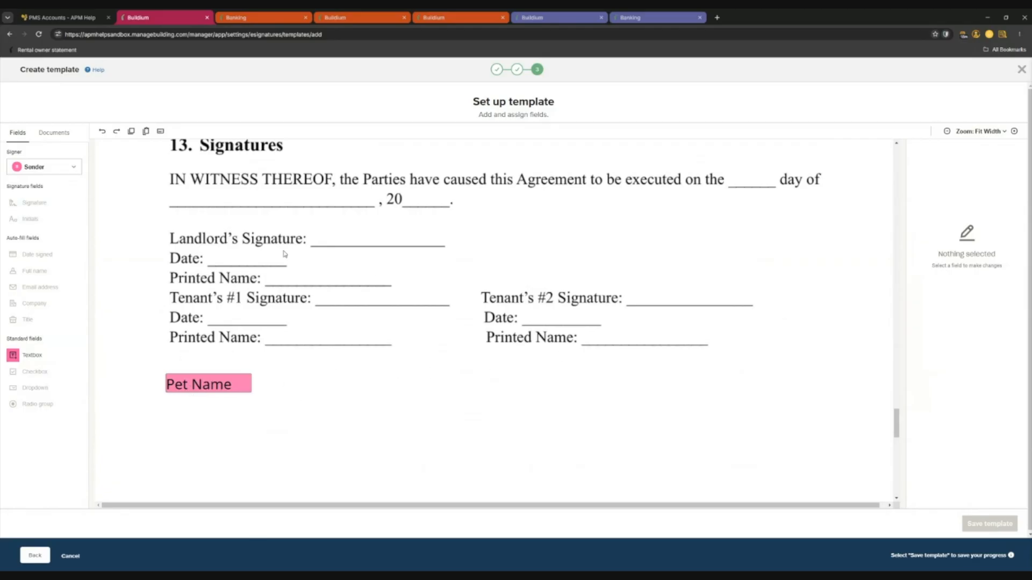
scroll(242, 266, up, 2)
As Tenant 1, place Signature, Initials, Date signed and Full name fields on the Tenant #1 lines.
click(60, 167)
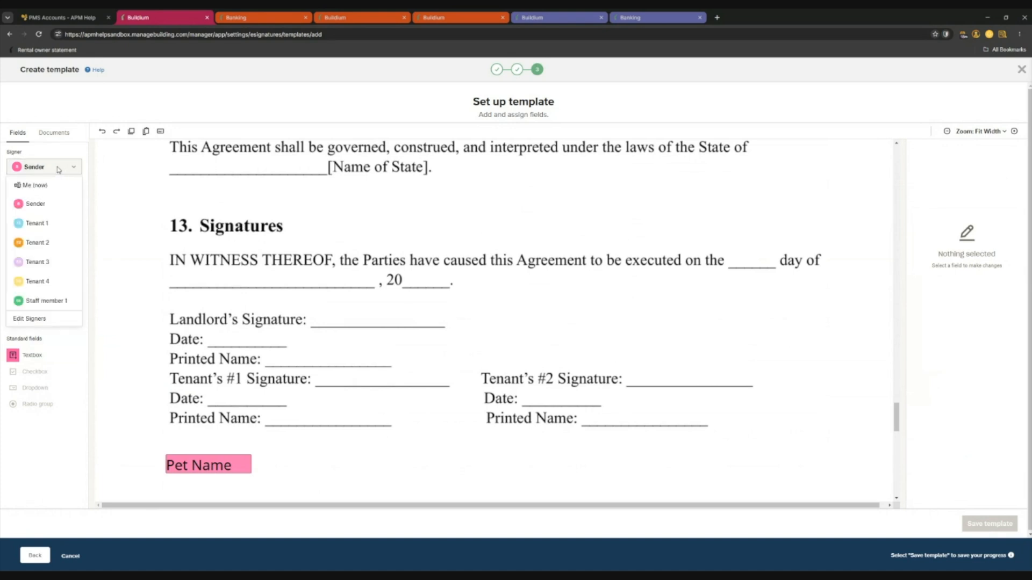
click(37, 224)
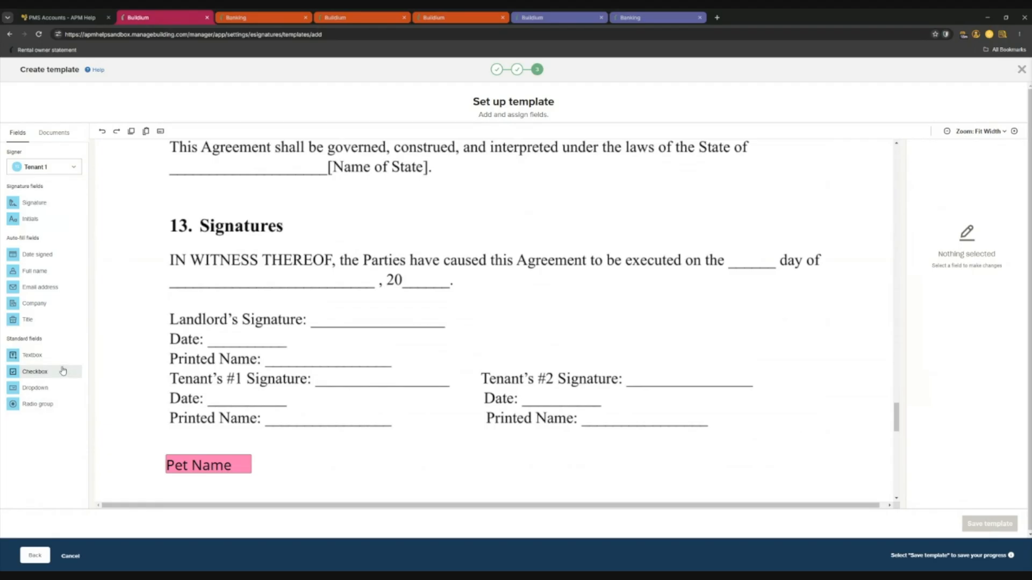
mouse_move(35, 202)
mouse_down()
mouse_move(406, 388)
mouse_move(370, 382)
mouse_move(375, 375)
mouse_up()
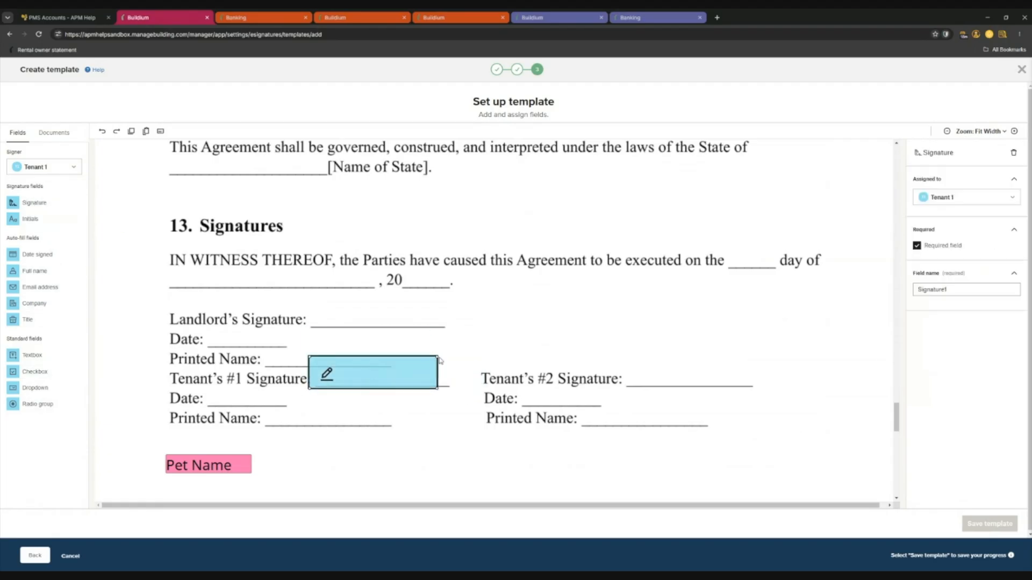
drag(439, 361, 398, 362)
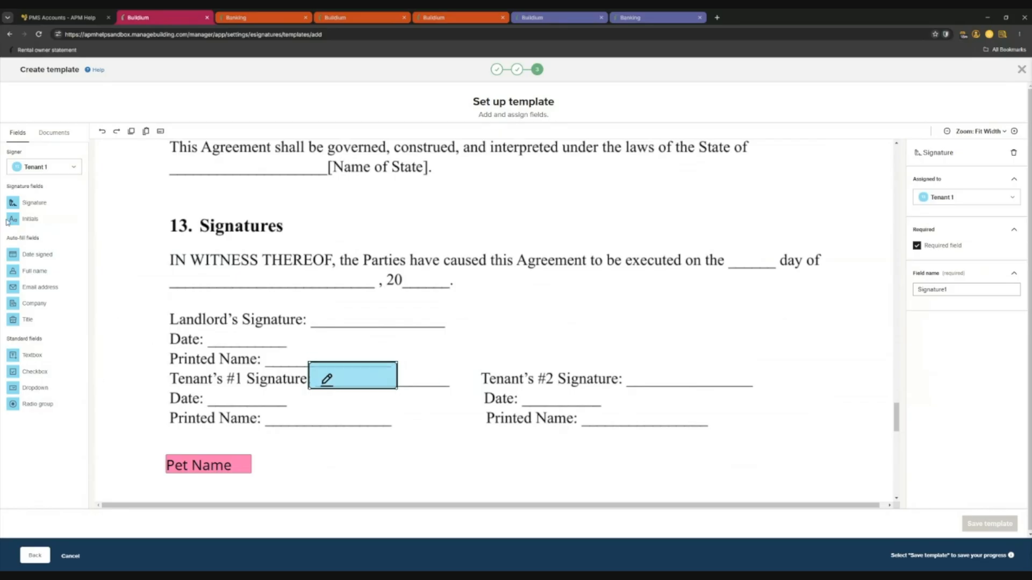
mouse_move(45, 224)
mouse_down()
mouse_move(454, 396)
mouse_move(441, 375)
mouse_up()
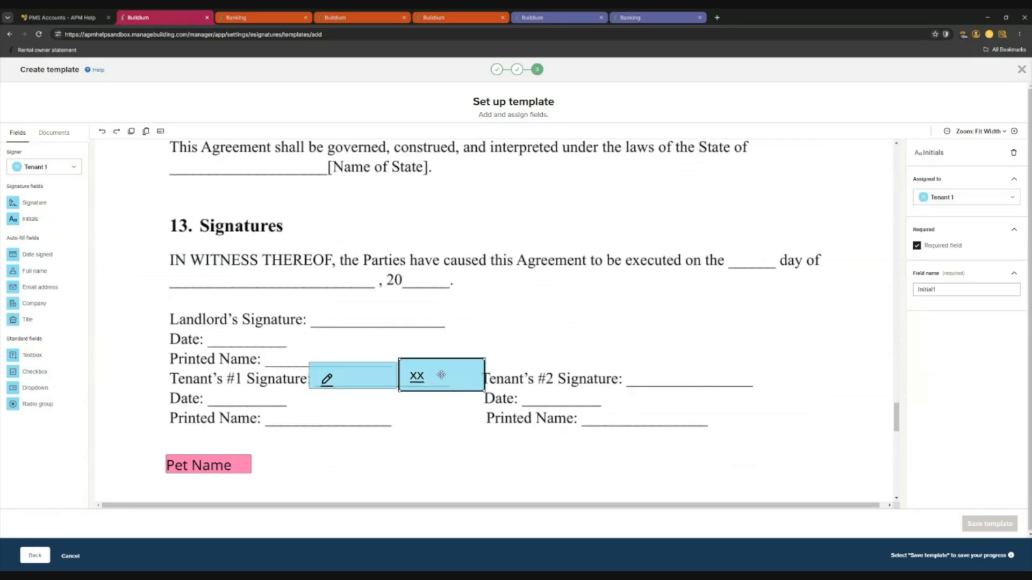
click(535, 329)
drag(44, 256, 269, 400)
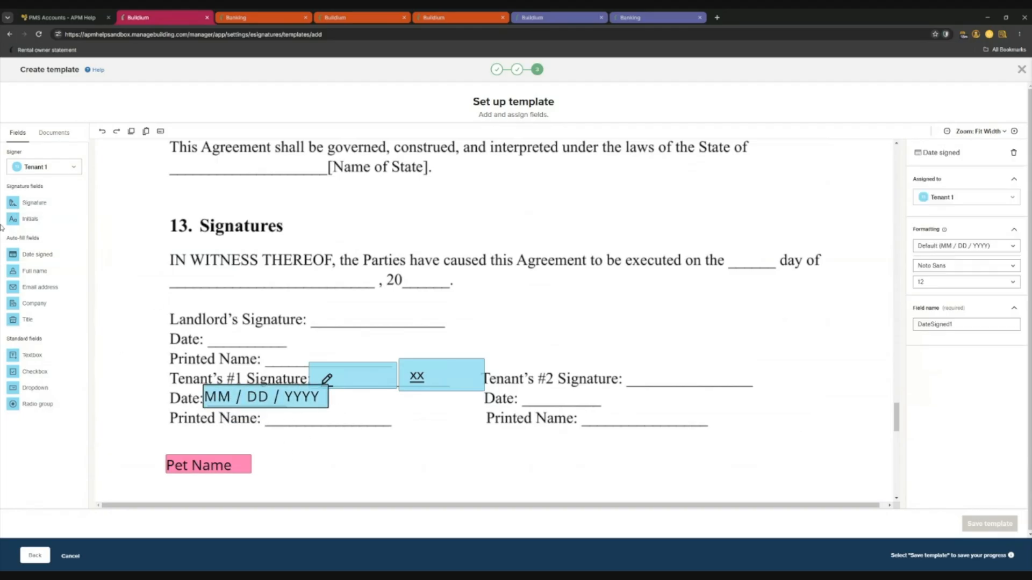
drag(35, 271, 393, 410)
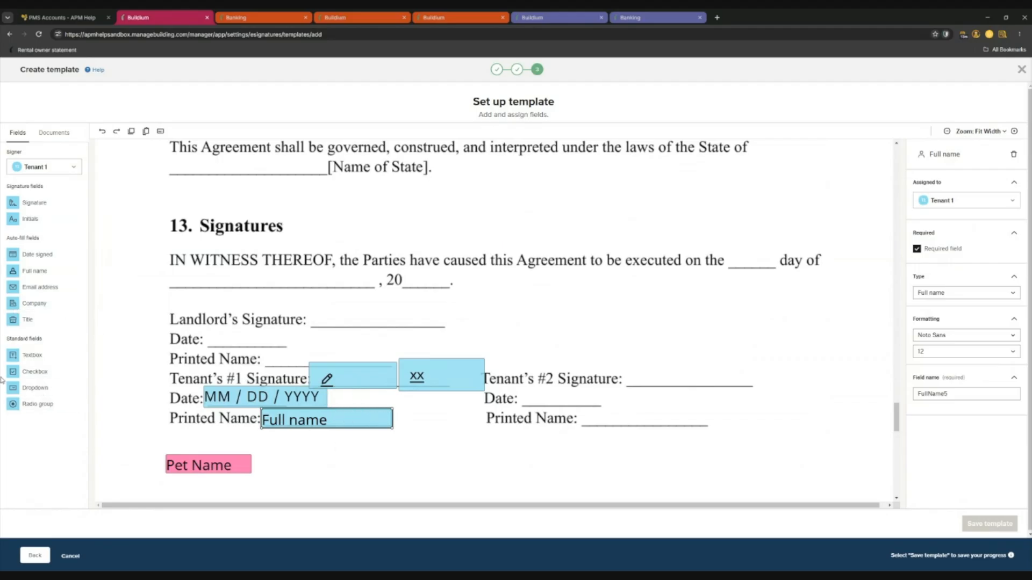
Place a checkbox beside the landlord's Printed Name, toggle Required off, then delete it.
click(36, 373)
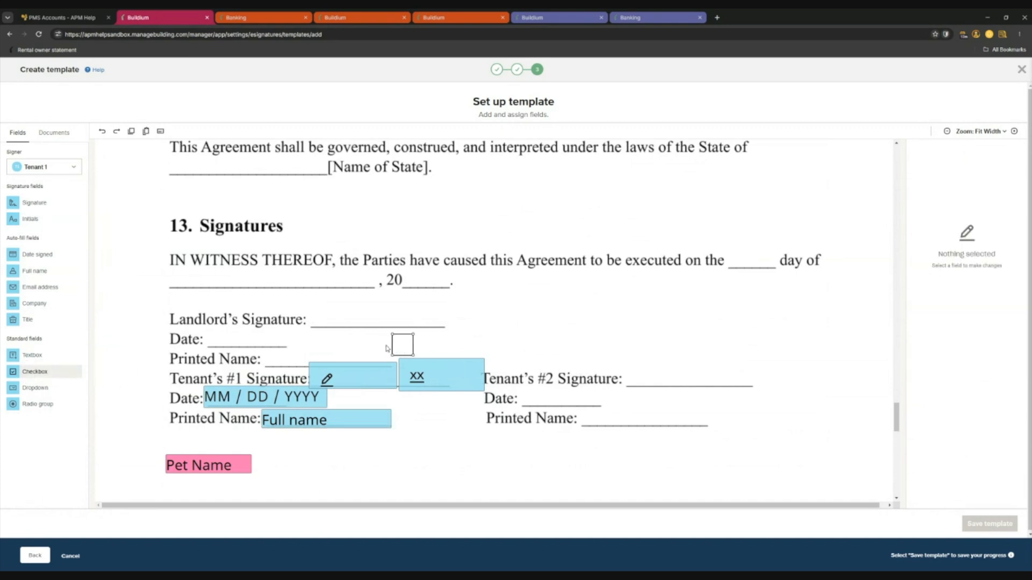
click(299, 355)
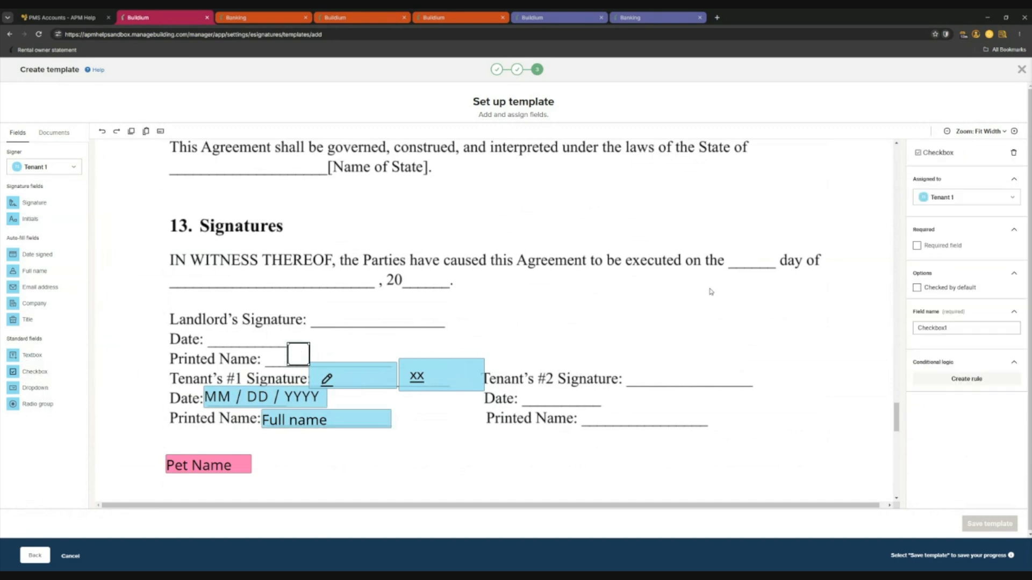
click(953, 247)
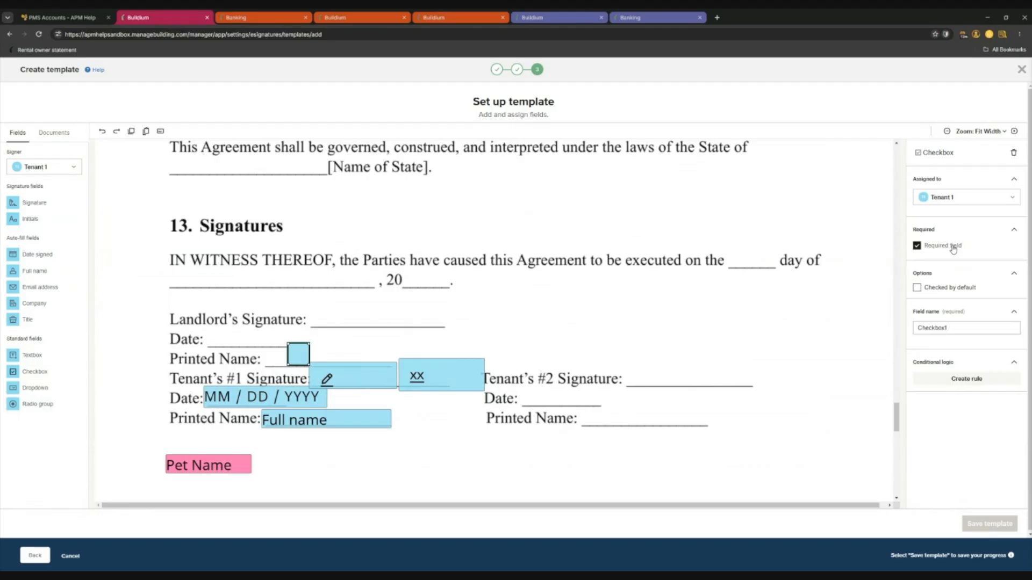
click(953, 247)
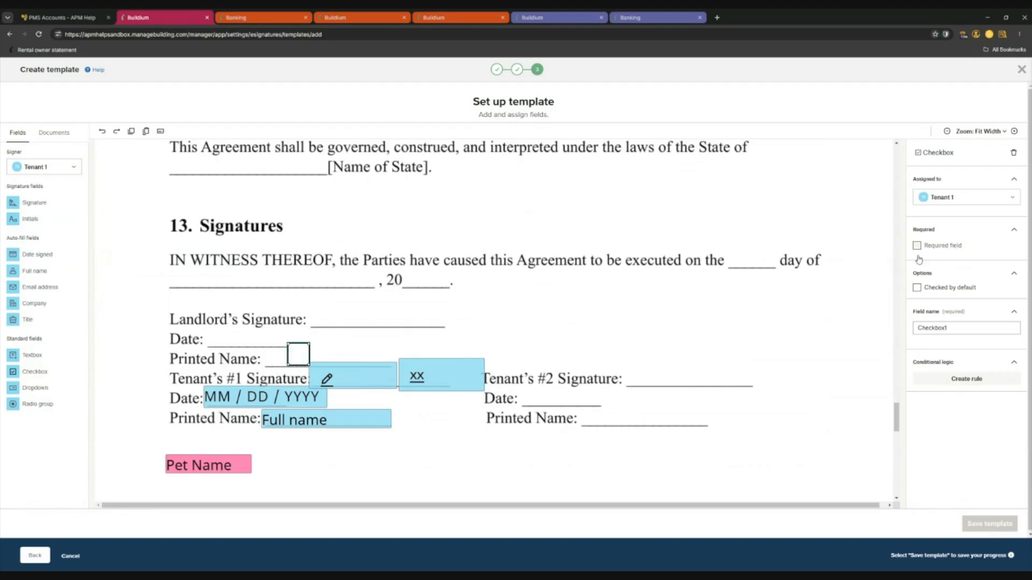
click(1013, 152)
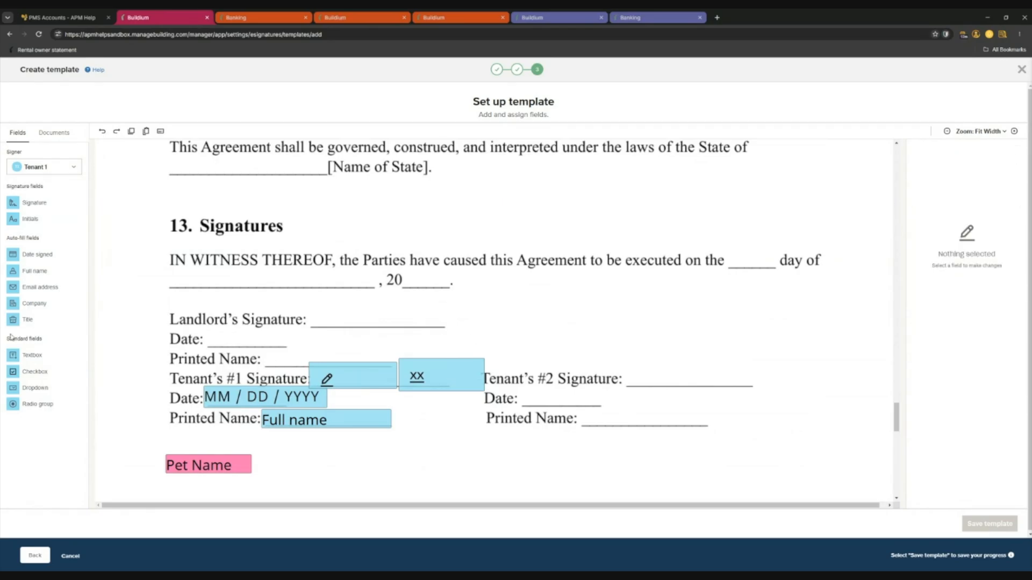
mouse_move(24, 356)
mouse_down()
mouse_move(248, 355)
mouse_move(196, 376)
mouse_move(24, 355)
mouse_move(349, 348)
mouse_move(341, 344)
mouse_up()
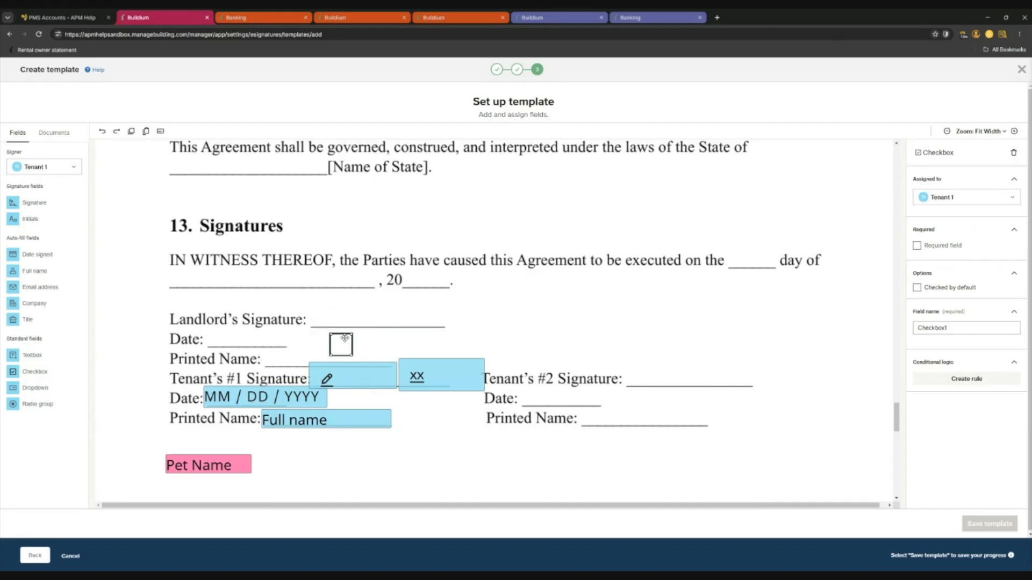
click(1014, 156)
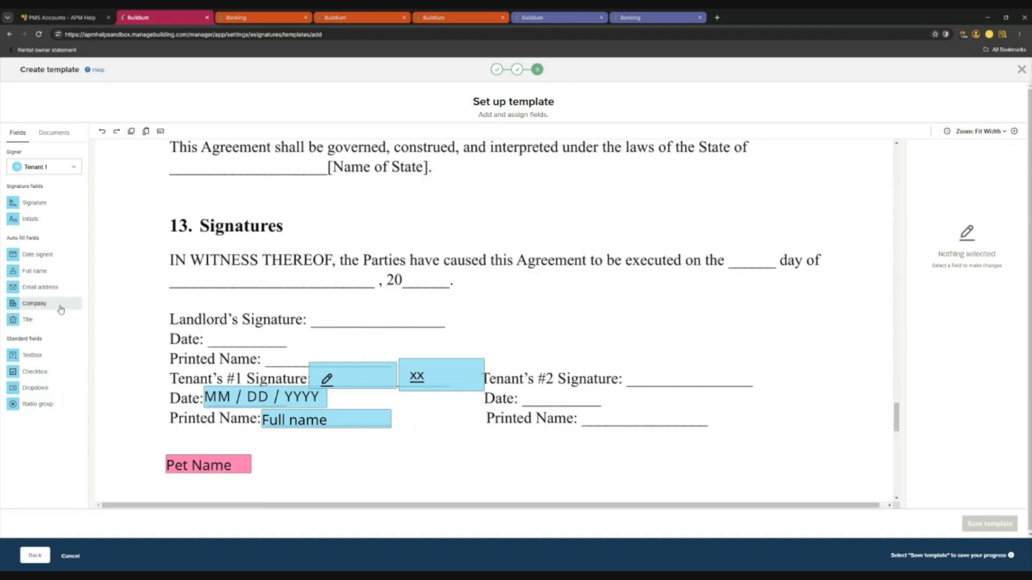
Add an Email address field in the signature block, then delete it.
mouse_move(40, 287)
mouse_down()
mouse_move(319, 324)
mouse_move(568, 326)
mouse_move(647, 364)
mouse_move(373, 454)
mouse_move(303, 435)
mouse_move(254, 440)
mouse_up()
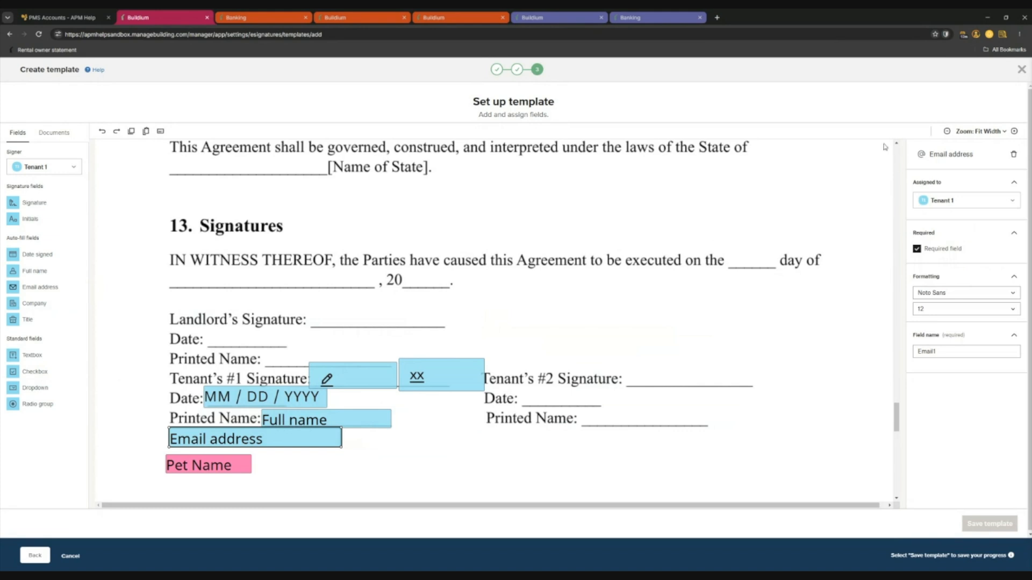
click(1013, 154)
scroll(482, 327, up, 1)
Change the signer for new fields to Sender, then to Me (now).
scroll(482, 326, up, 3)
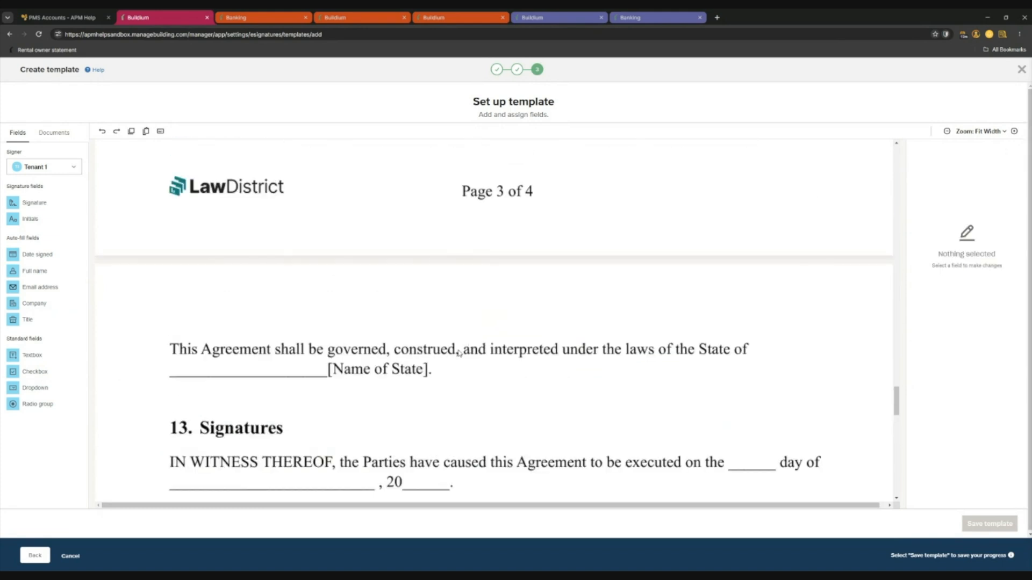
scroll(381, 356, up, 15)
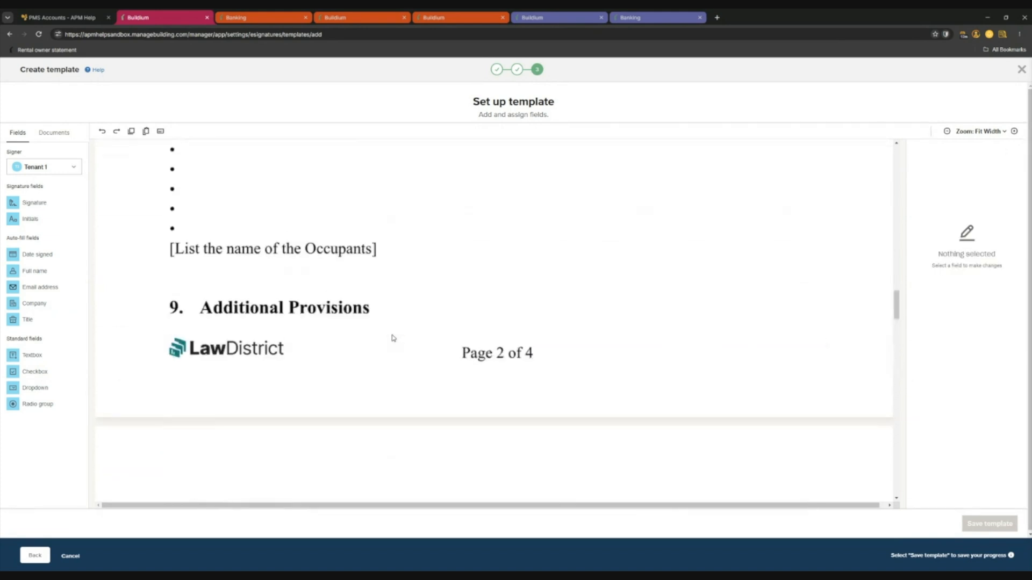
scroll(277, 318, up, 2)
click(43, 167)
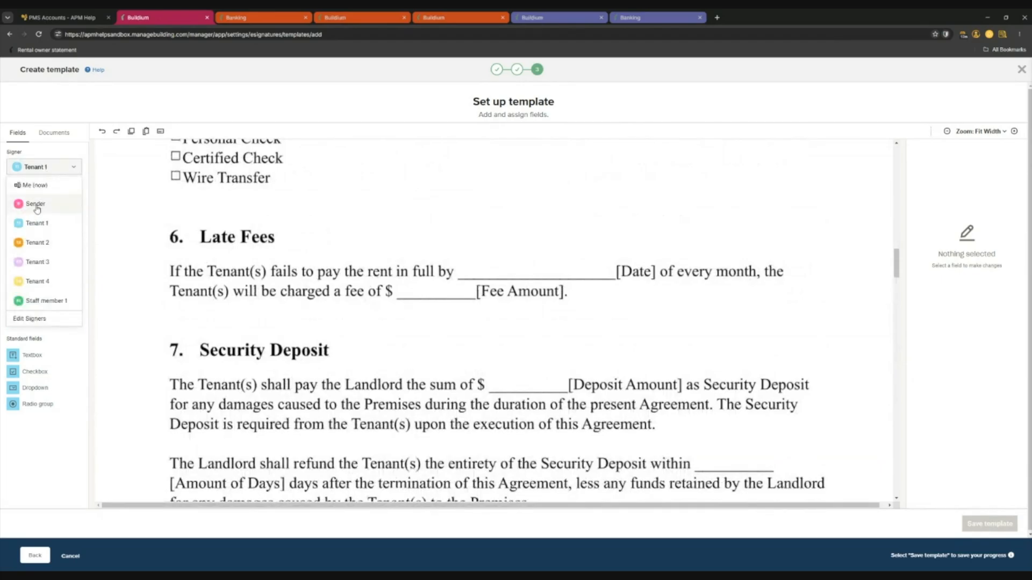
click(35, 205)
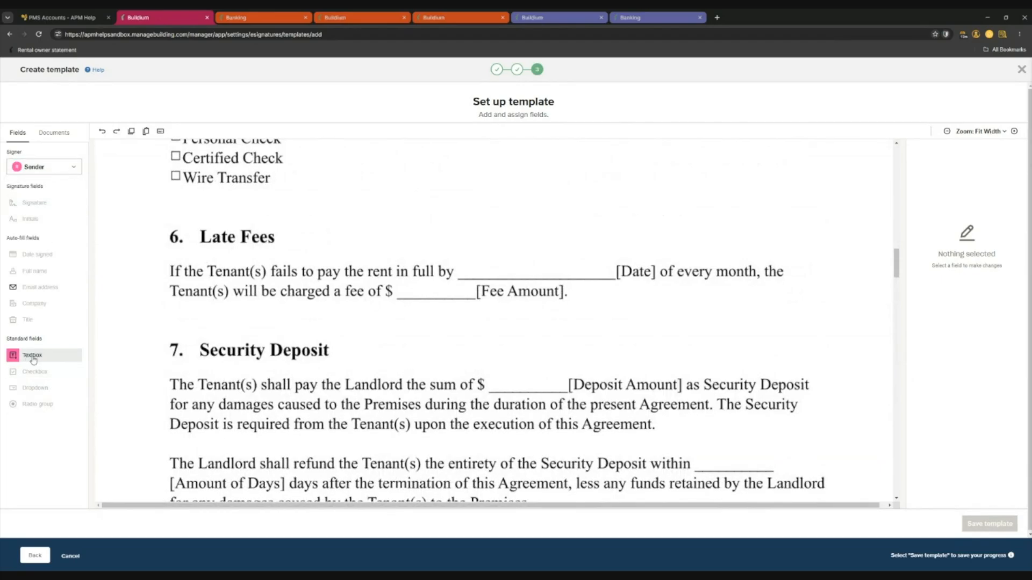
click(41, 169)
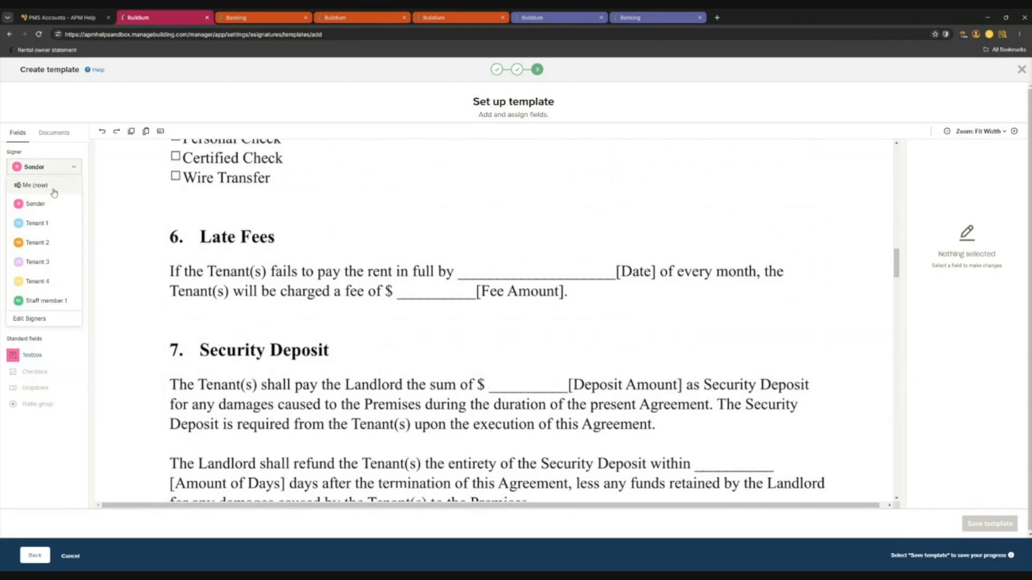
click(42, 186)
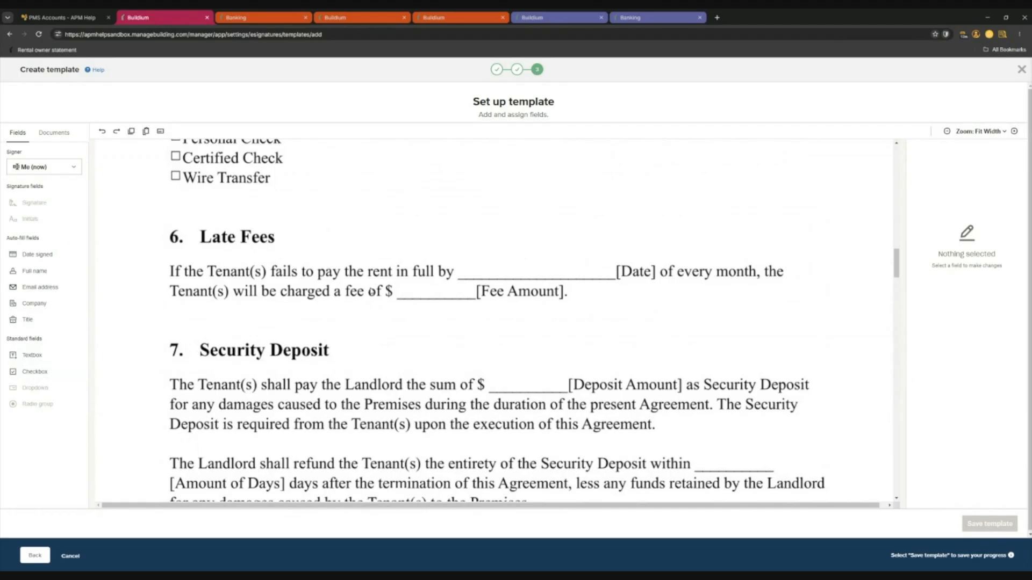
Place a new empty sender textbox beside the Pet Name field.
scroll(337, 338, down, 5)
scroll(339, 330, up, 4)
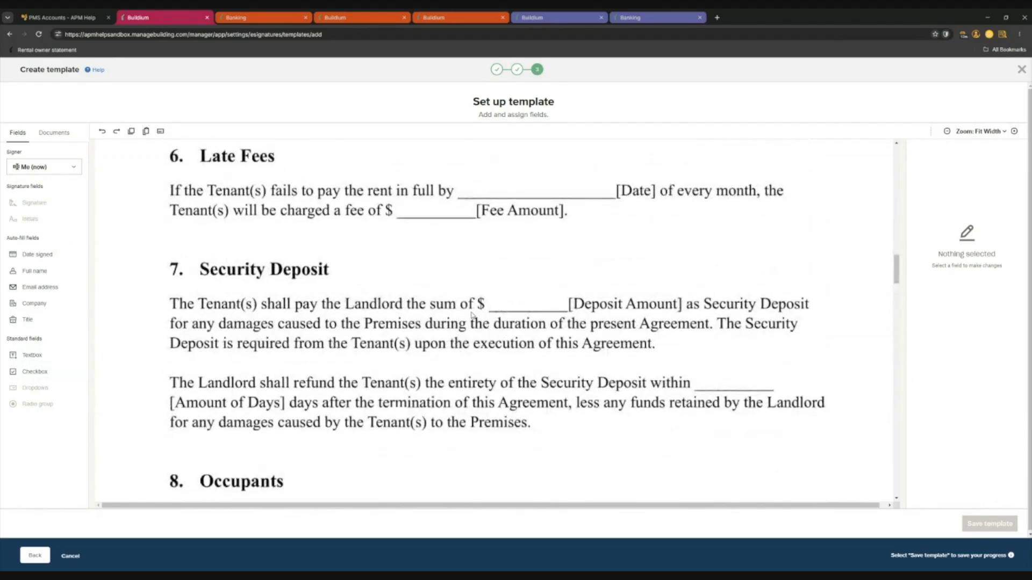
scroll(420, 354, down, 4)
scroll(421, 354, down, 4)
scroll(454, 380, up, 4)
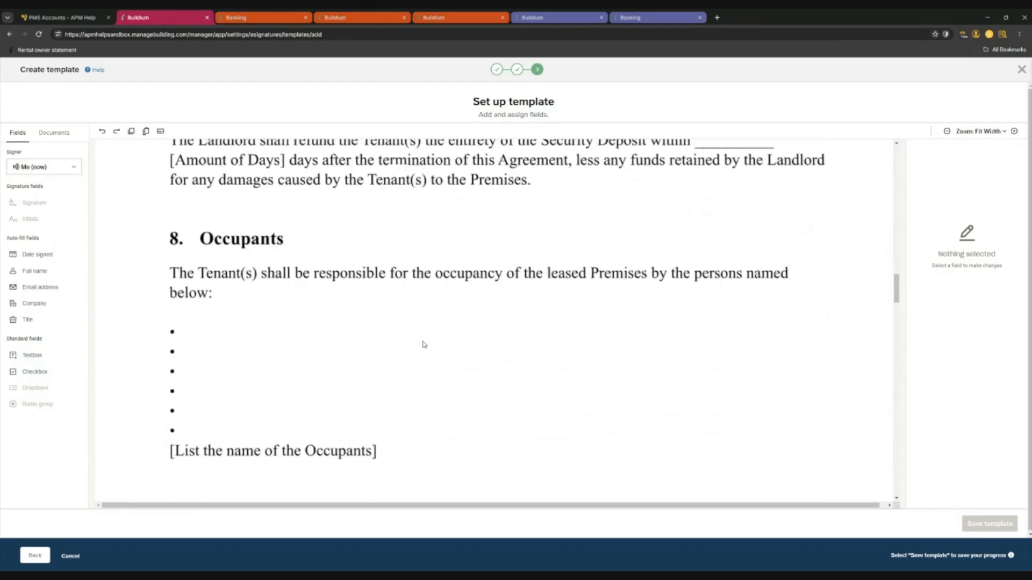
scroll(424, 345, down, 15)
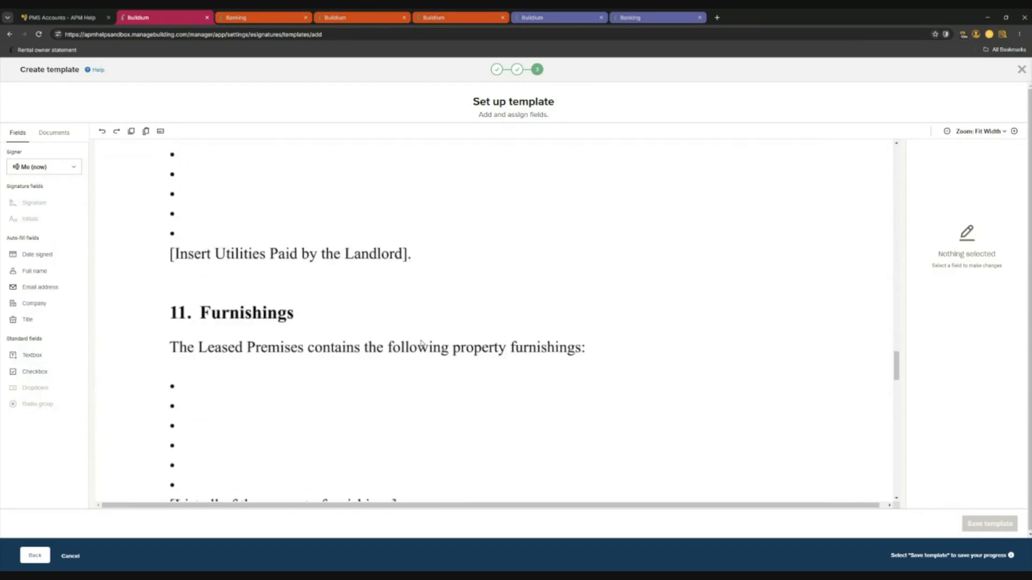
scroll(419, 341, down, 5)
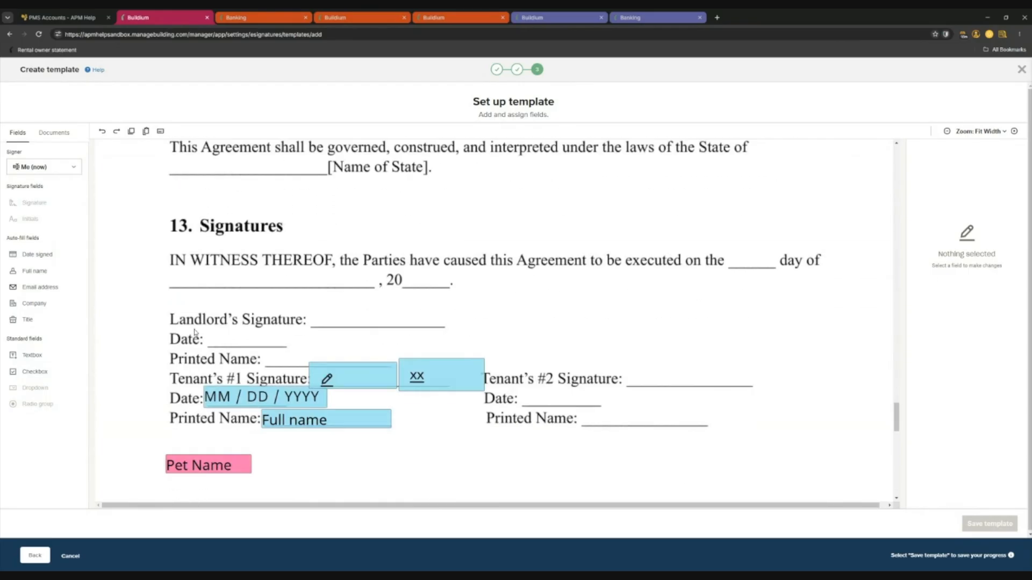
scroll(189, 336, down, 5)
scroll(276, 306, up, 5)
scroll(146, 231, down, 1)
scroll(146, 232, down, 2)
drag(33, 355, 399, 363)
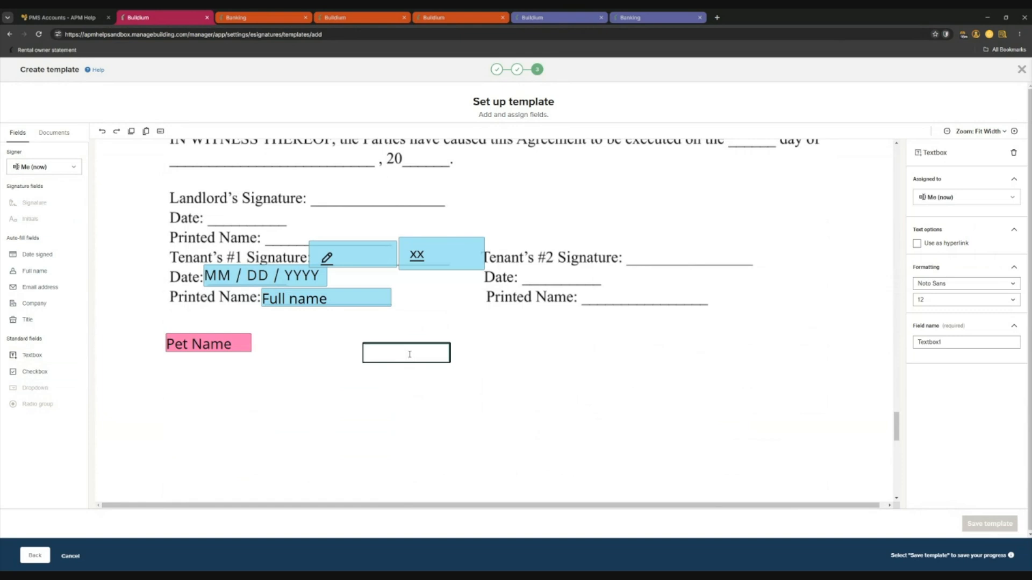
text(Sunshine Pm)
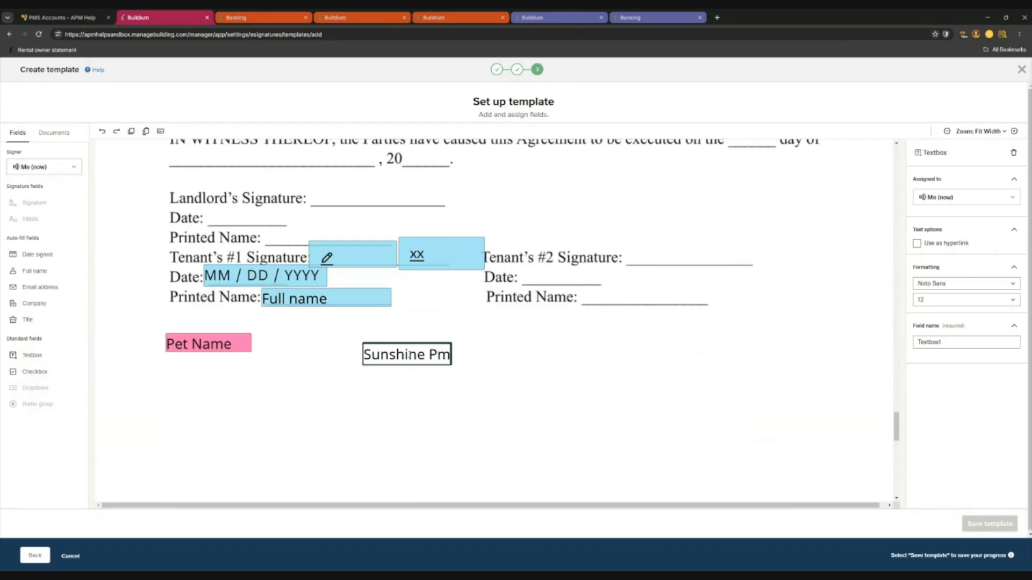
key(BackSpace)
text(M)
click(419, 406)
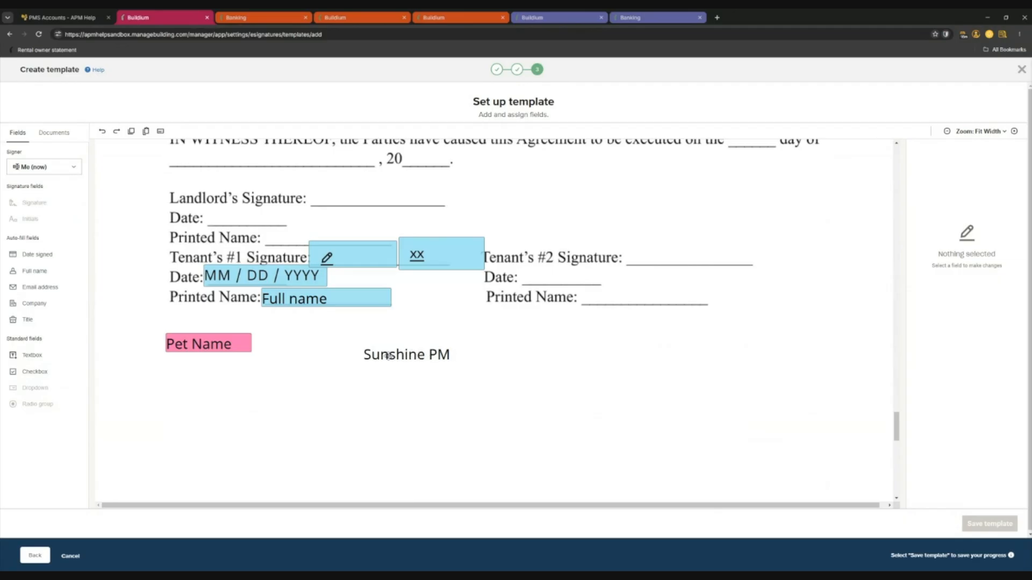
click(410, 357)
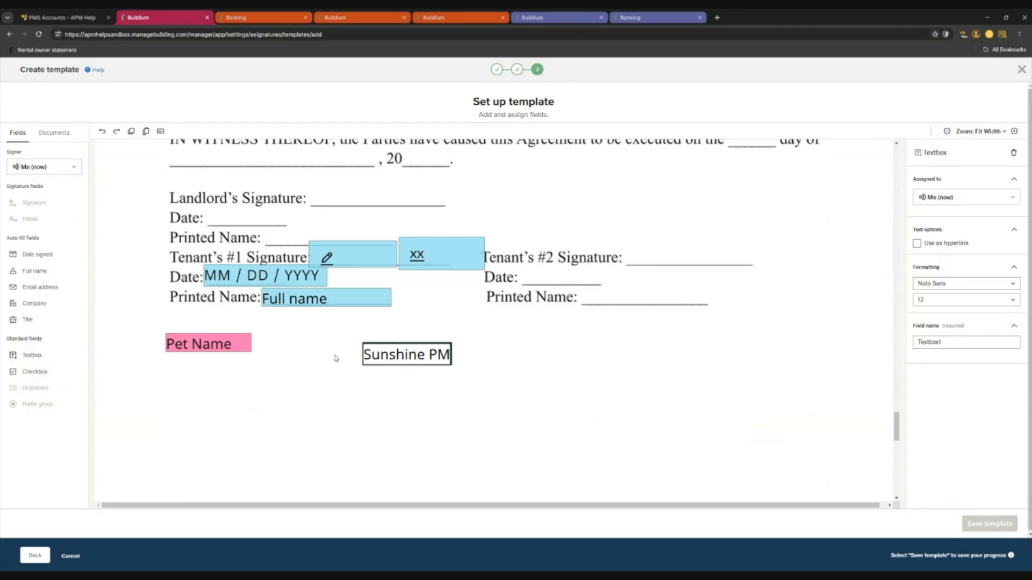
click(1014, 153)
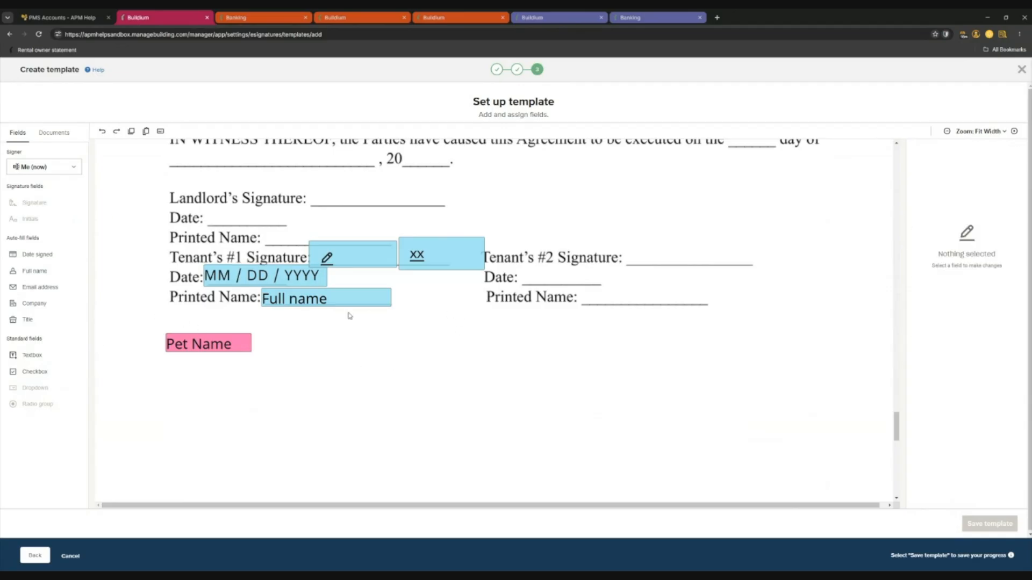
Make Staff member 1 the signer for new fields.
click(37, 171)
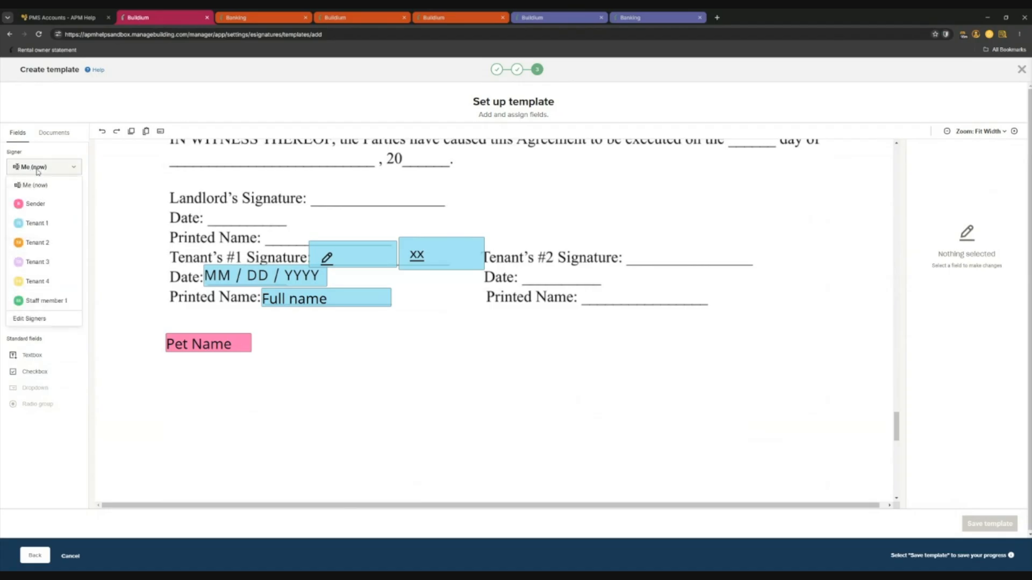
click(38, 171)
click(36, 168)
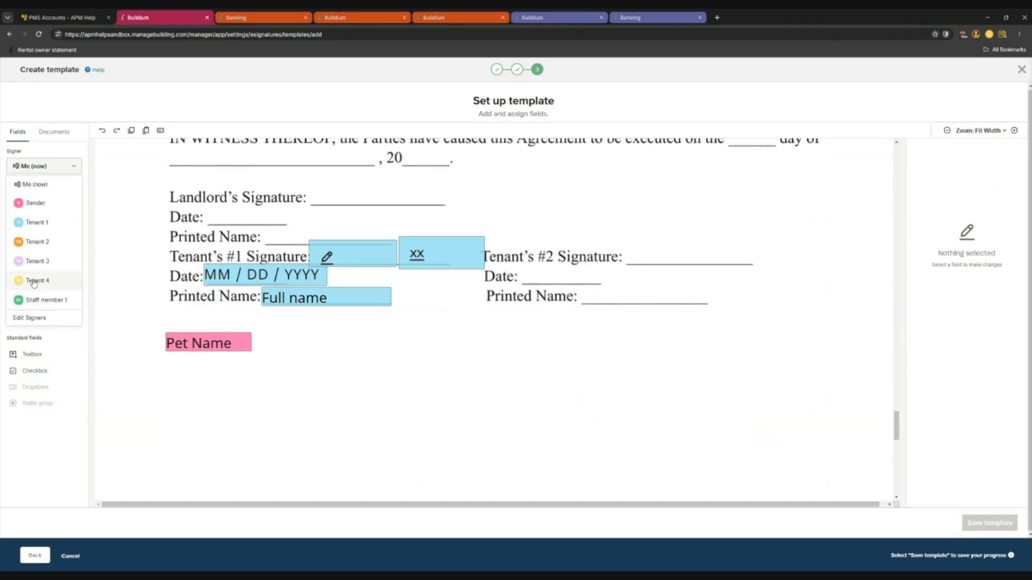
click(42, 300)
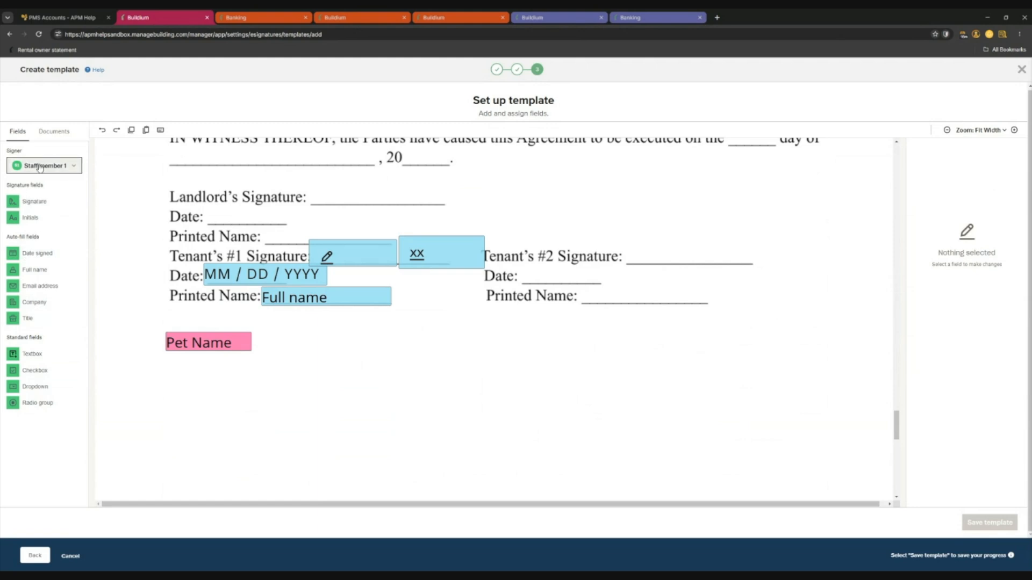
click(38, 165)
click(47, 168)
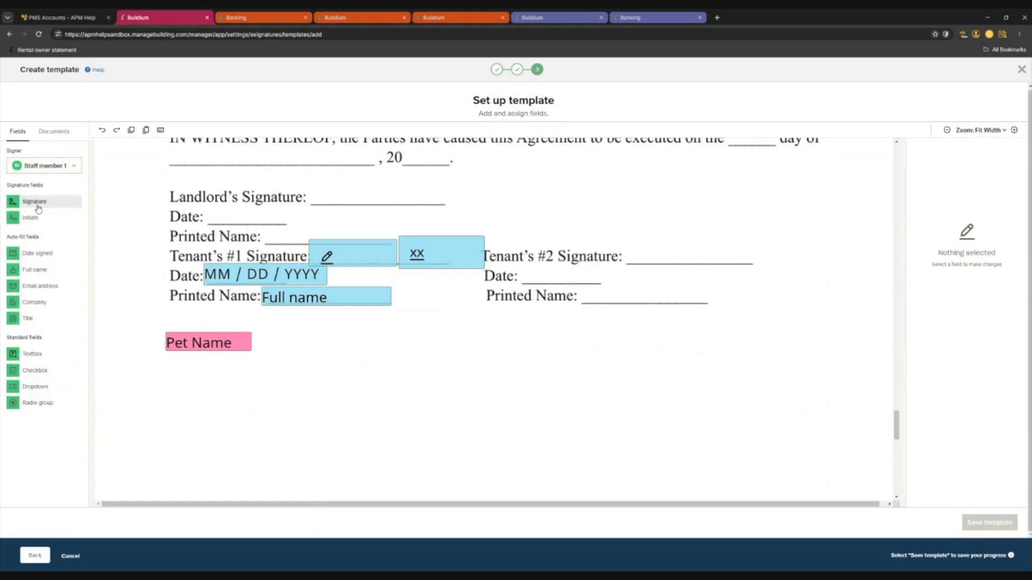
Place a signature field on the Landlord's Signature line and review the template.
mouse_move(41, 203)
mouse_down()
mouse_move(149, 230)
mouse_move(312, 217)
mouse_move(376, 186)
mouse_move(461, 183)
mouse_up()
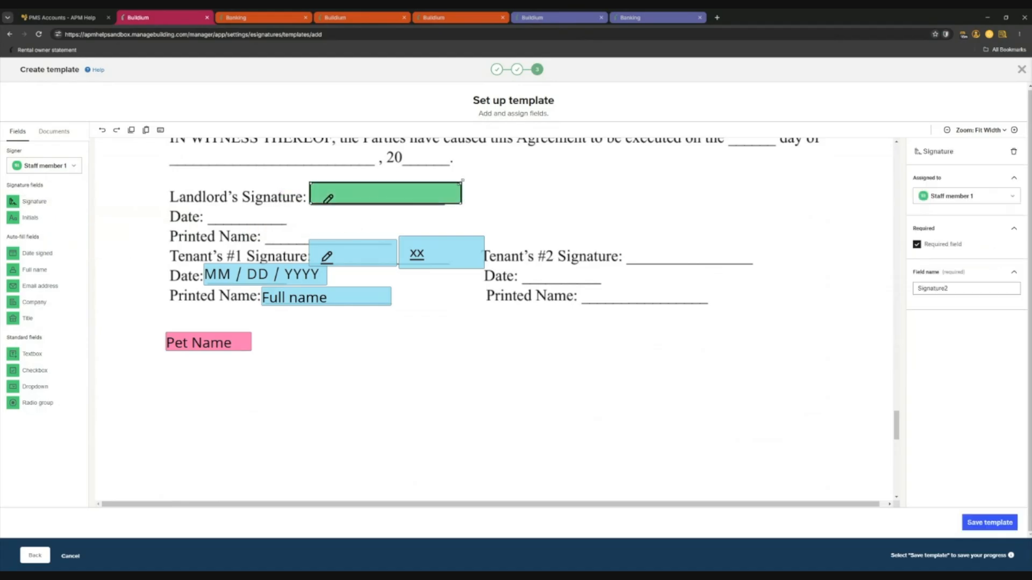
click(338, 221)
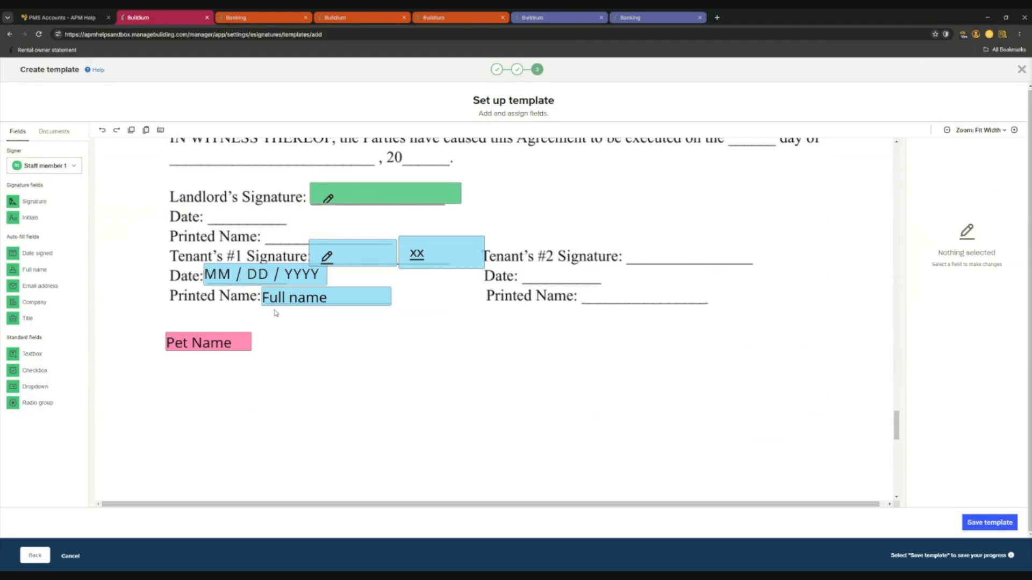
scroll(564, 371, up, 15)
scroll(527, 370, up, 15)
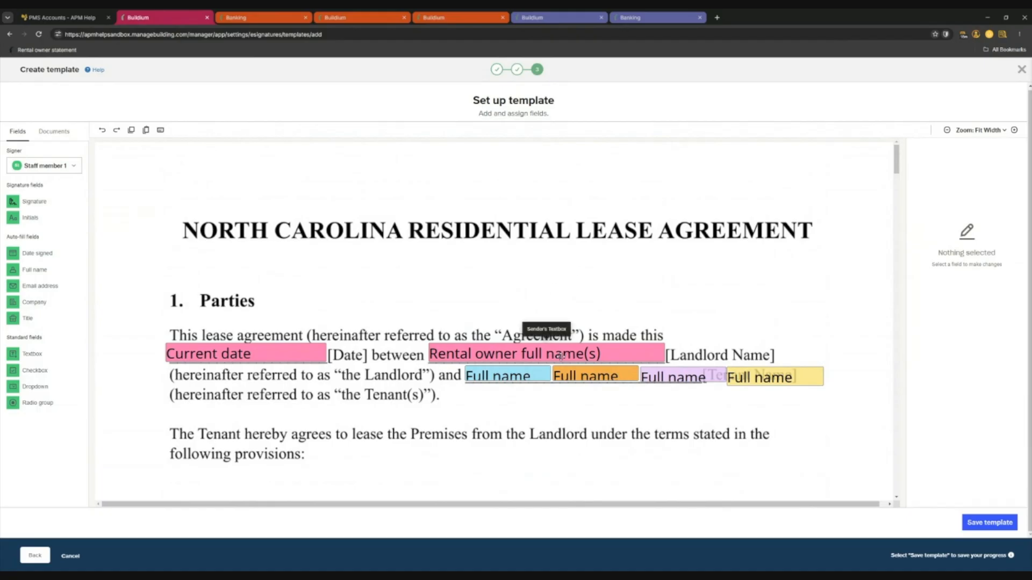
scroll(364, 434, down, 3)
scroll(364, 434, down, 5)
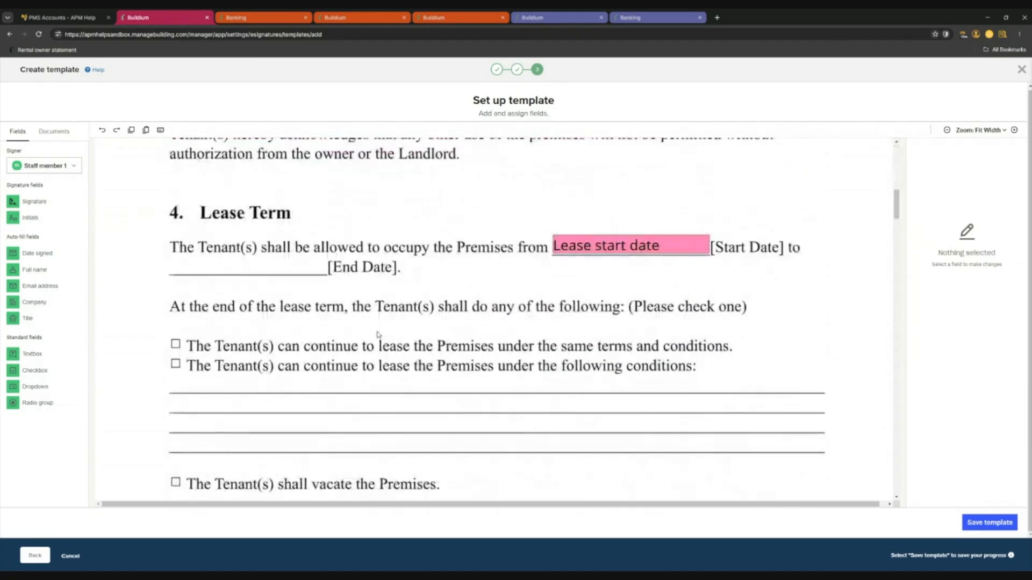
scroll(315, 365, down, 4)
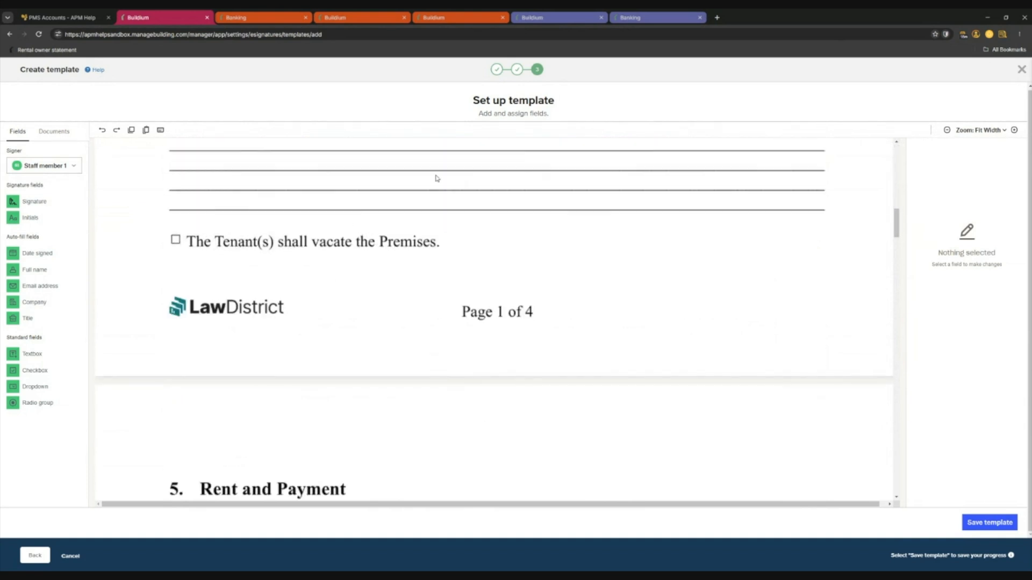
scroll(438, 260, up, 15)
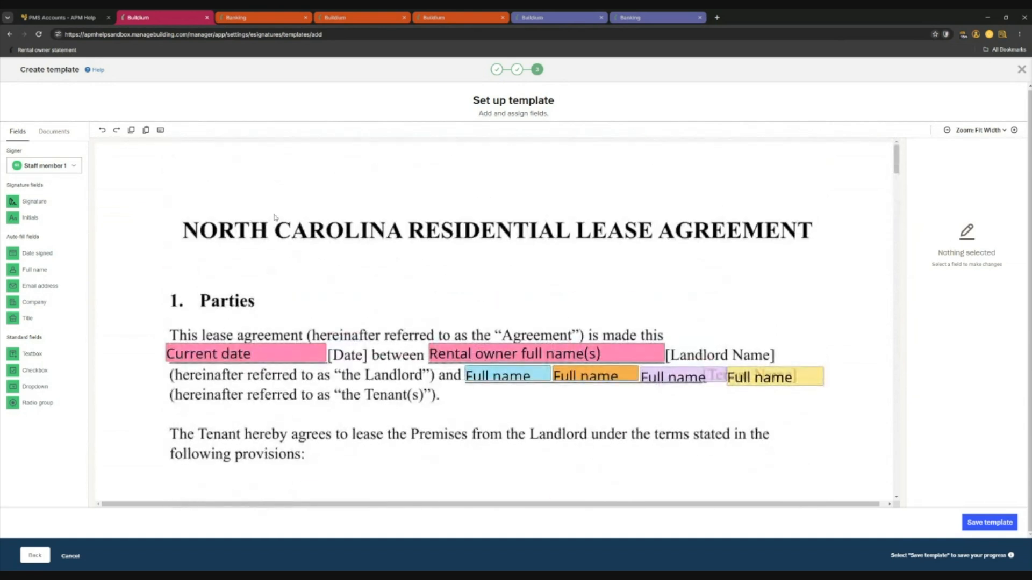
click(992, 523)
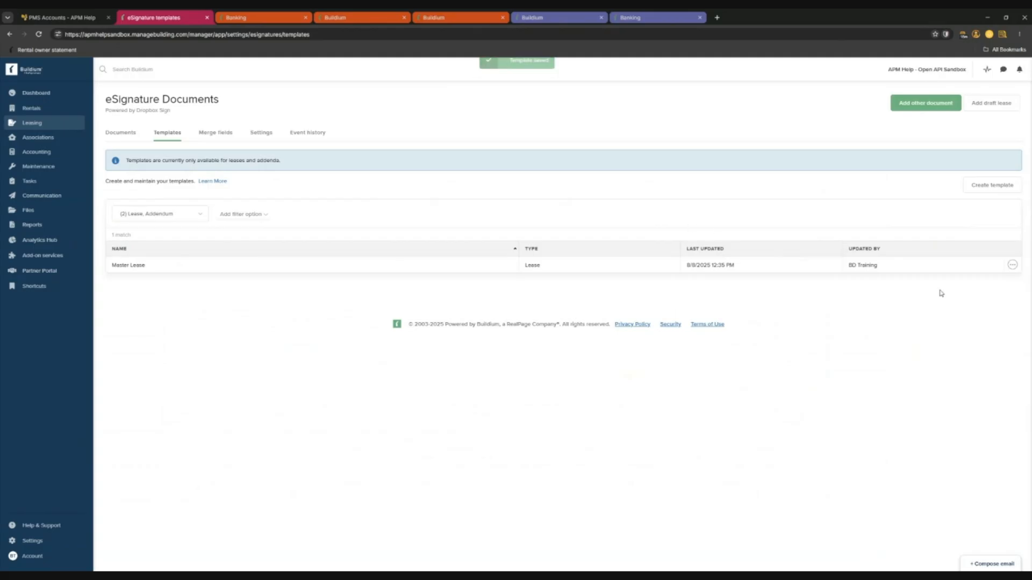
click(1013, 264)
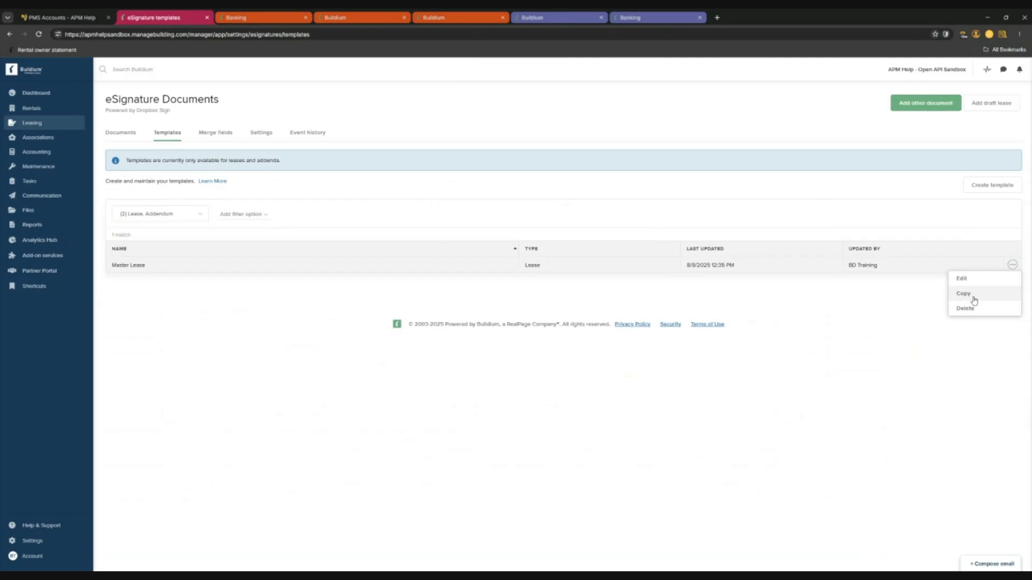
click(363, 340)
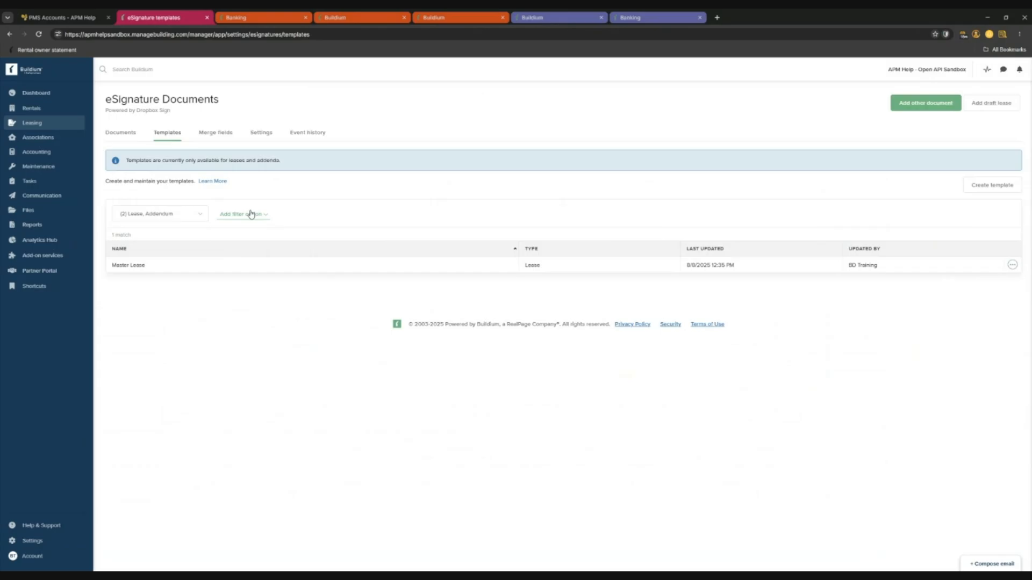
Start a new lease from Draft leases and set it as Unsigned.
click(120, 137)
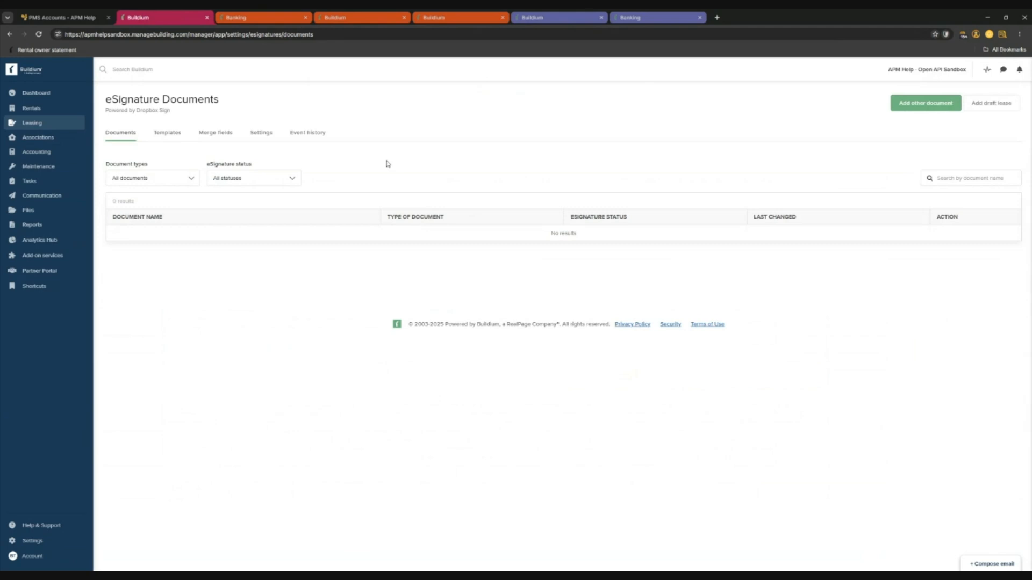
mouse_move(41, 125)
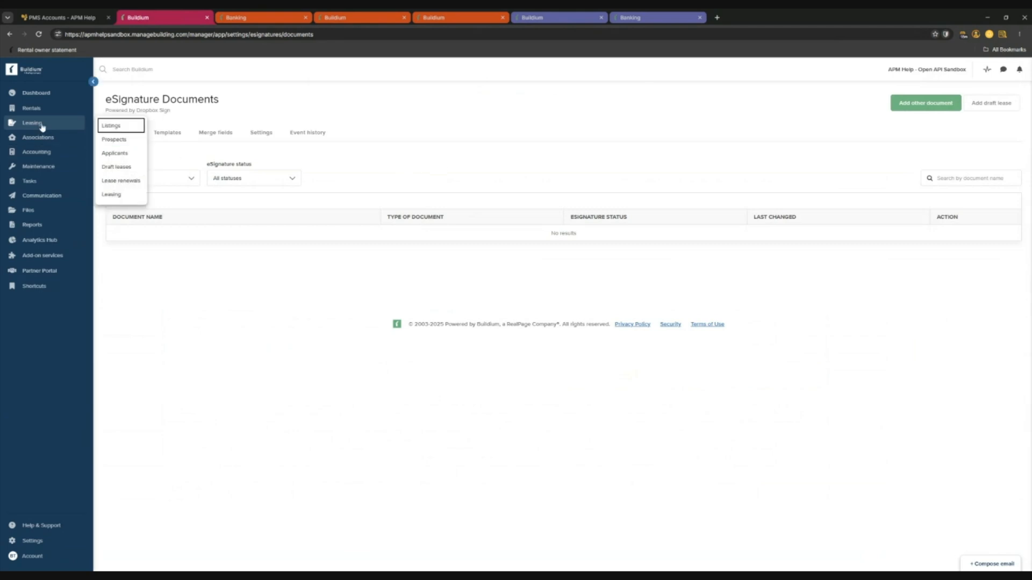
click(116, 167)
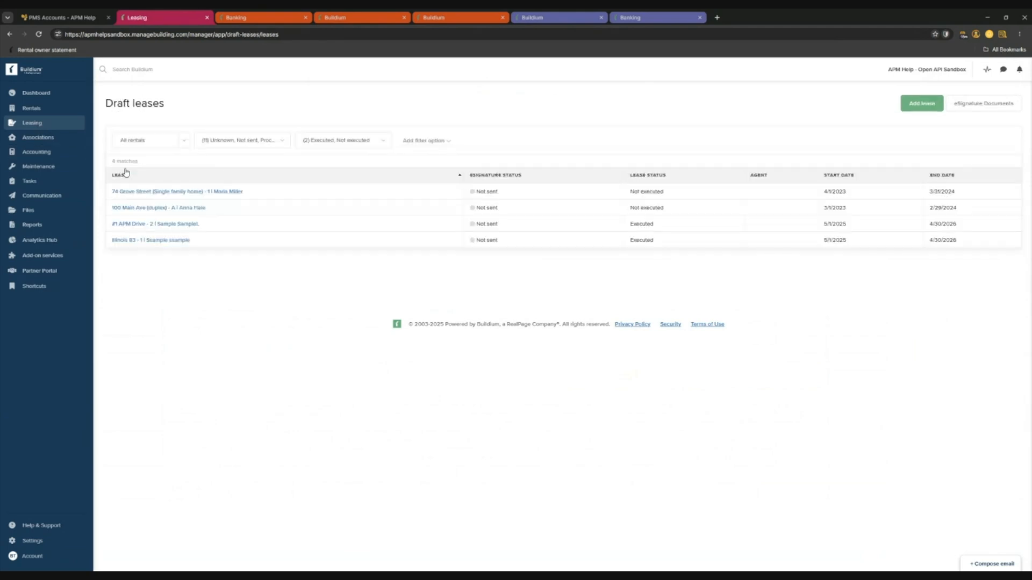
click(915, 105)
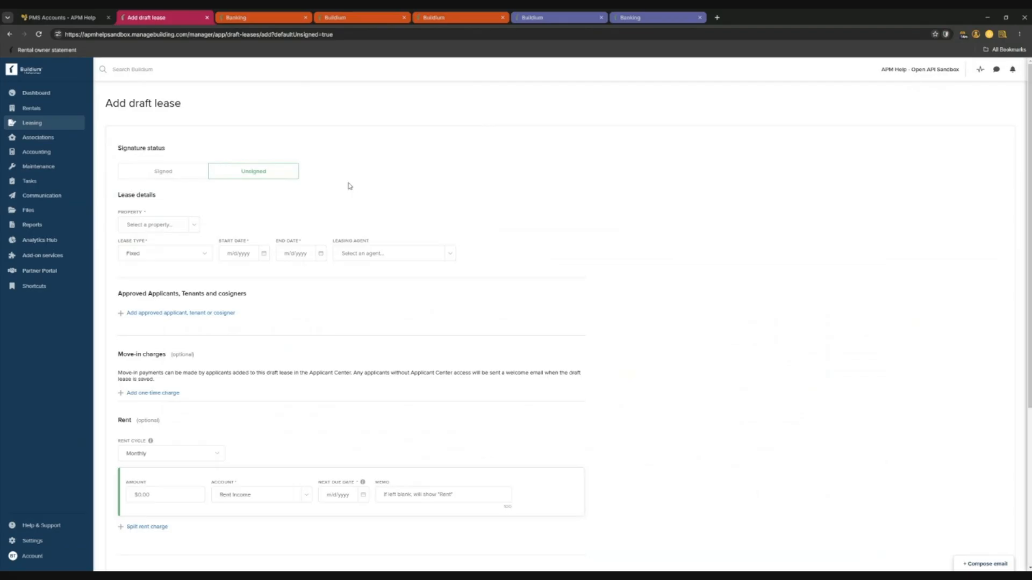
click(32, 108)
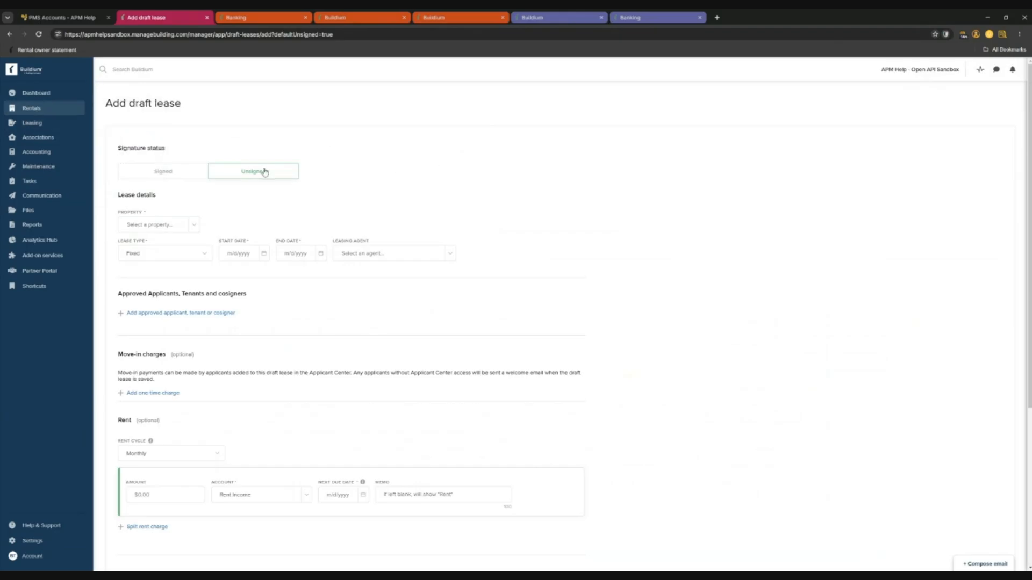
scroll(328, 188, down, 2)
scroll(317, 183, up, 2)
click(158, 174)
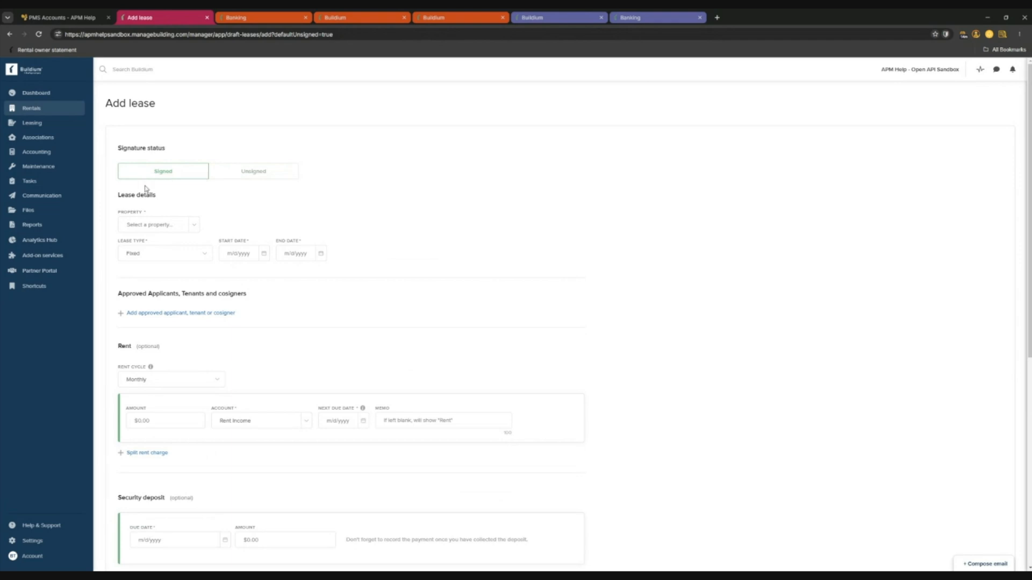
click(257, 177)
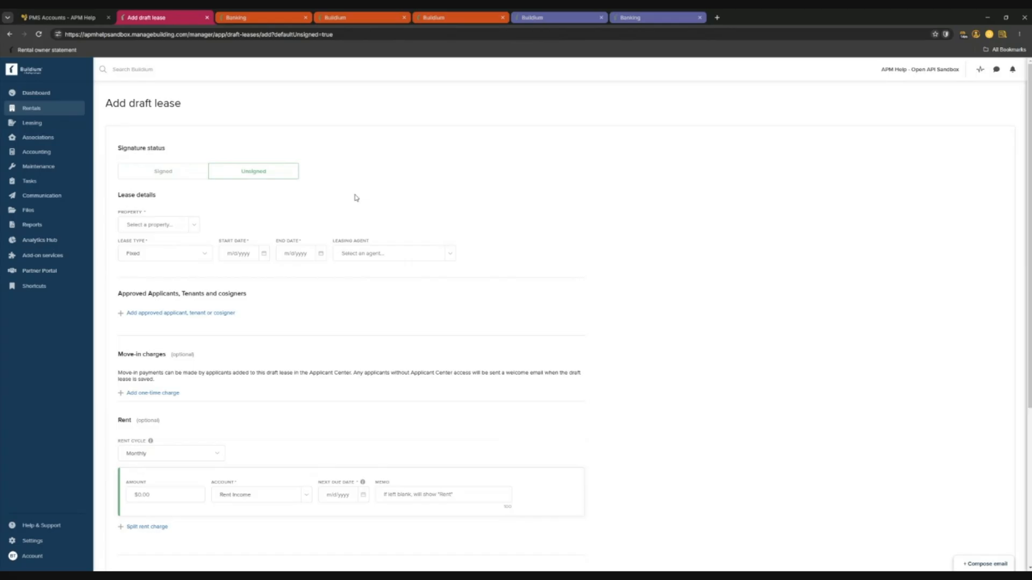
Select West Franklin Street as the lease property.
scroll(371, 180, down, 2)
click(194, 150)
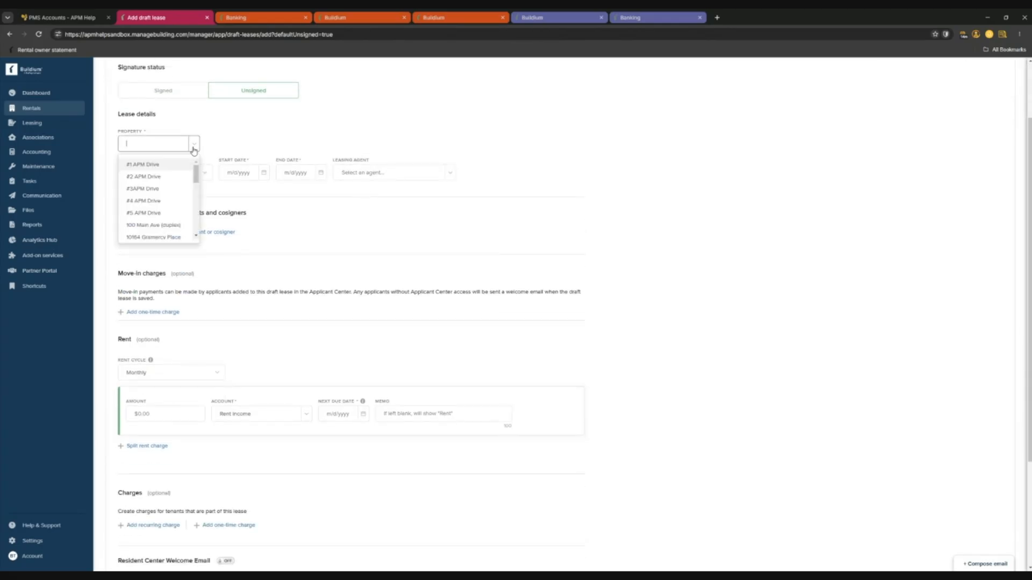
scroll(177, 199, down, 3)
scroll(178, 200, down, 5)
scroll(172, 197, up, 2)
click(170, 197)
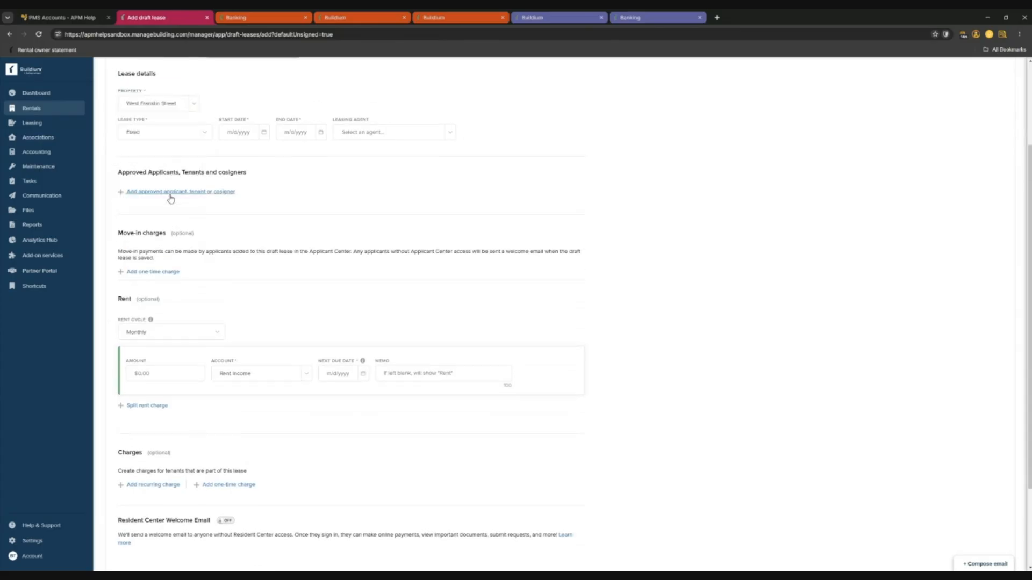
scroll(171, 199, up, 3)
Set the lease start date to 10/1/2027.
click(261, 256)
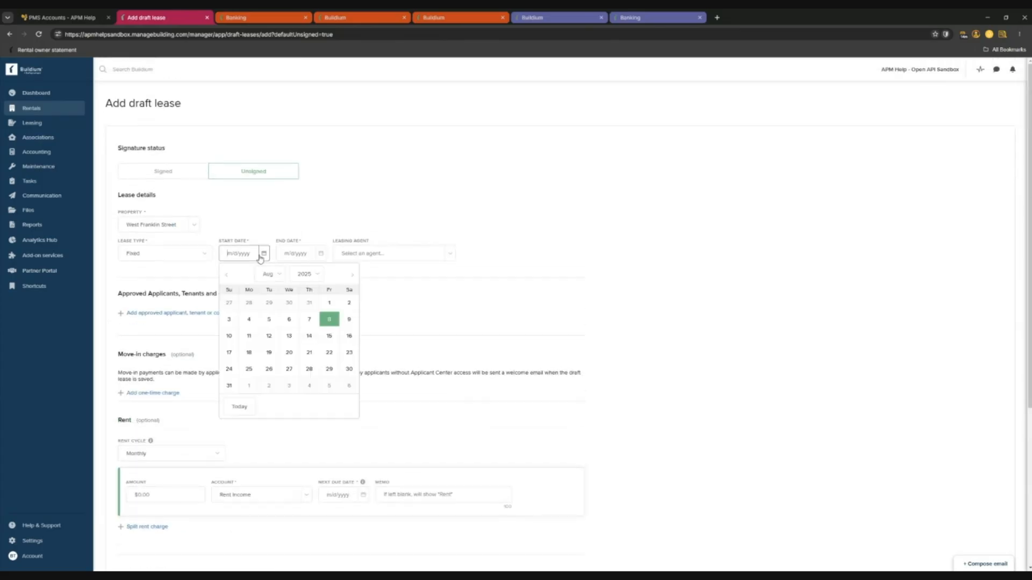
click(352, 275)
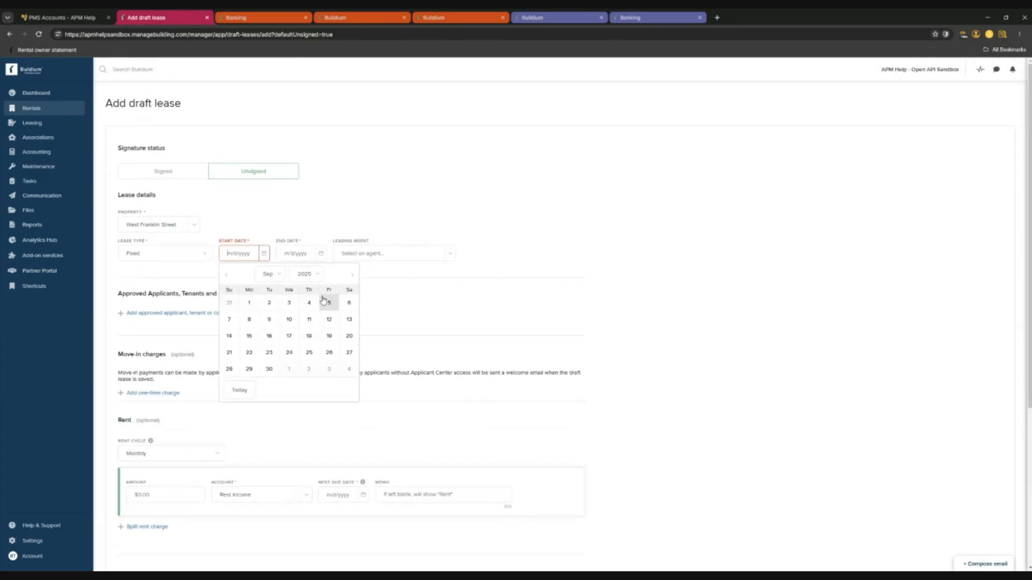
click(258, 308)
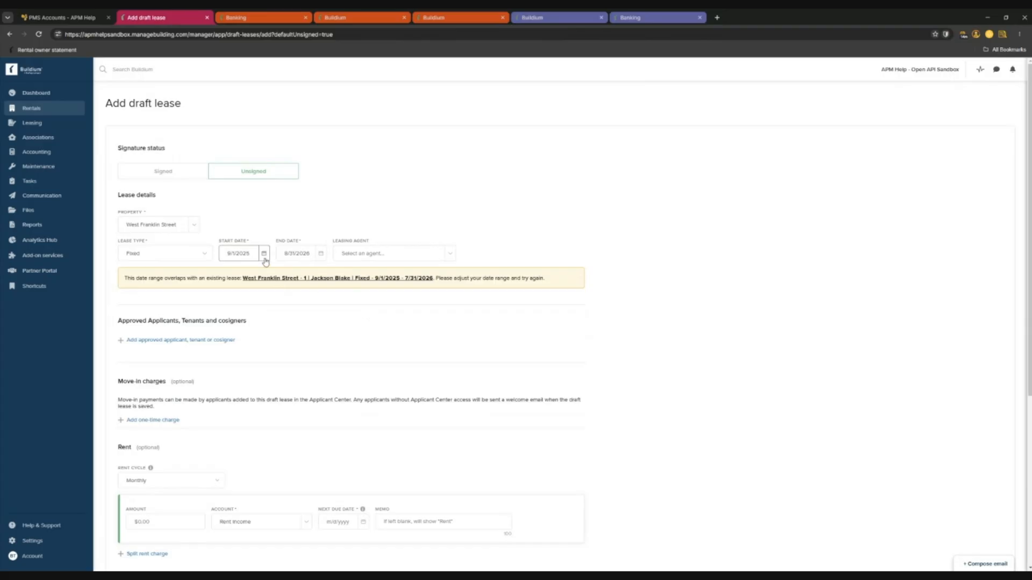
click(264, 257)
click(352, 275)
click(308, 276)
click(310, 392)
click(330, 304)
Set the end date to 9/30/2028, leaving no leasing agent selected.
click(320, 255)
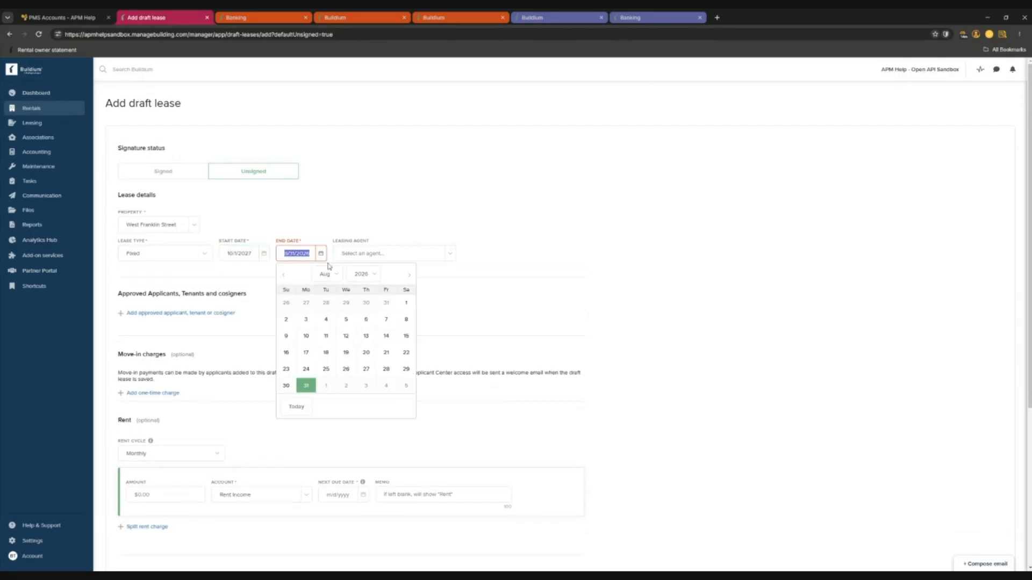
click(412, 277)
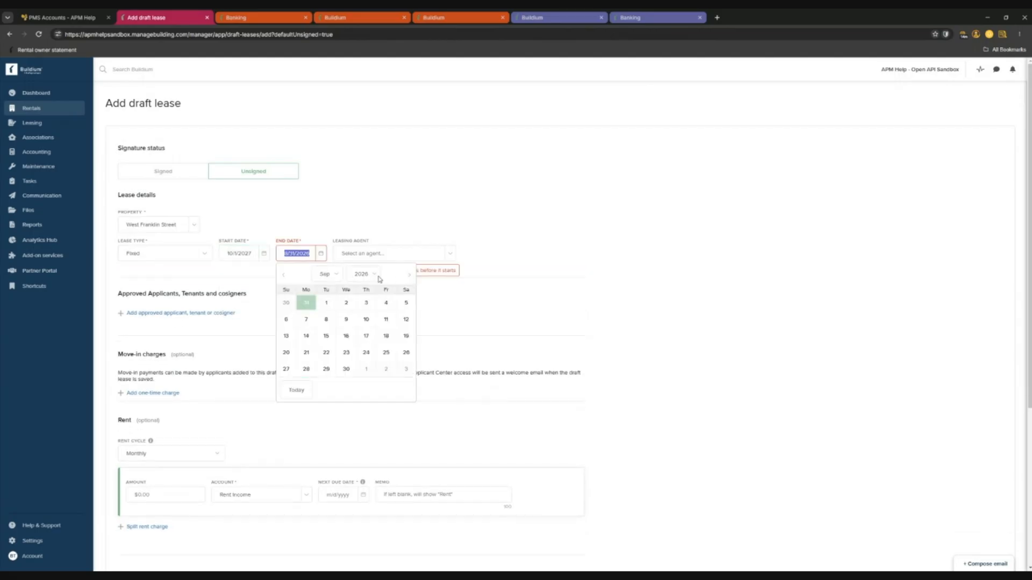
click(364, 399)
click(334, 278)
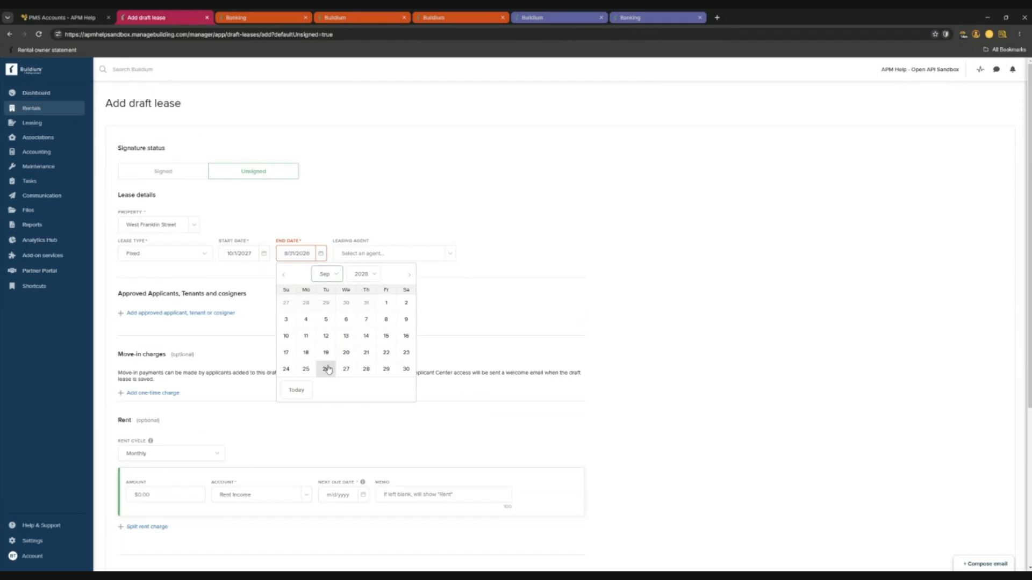
click(406, 370)
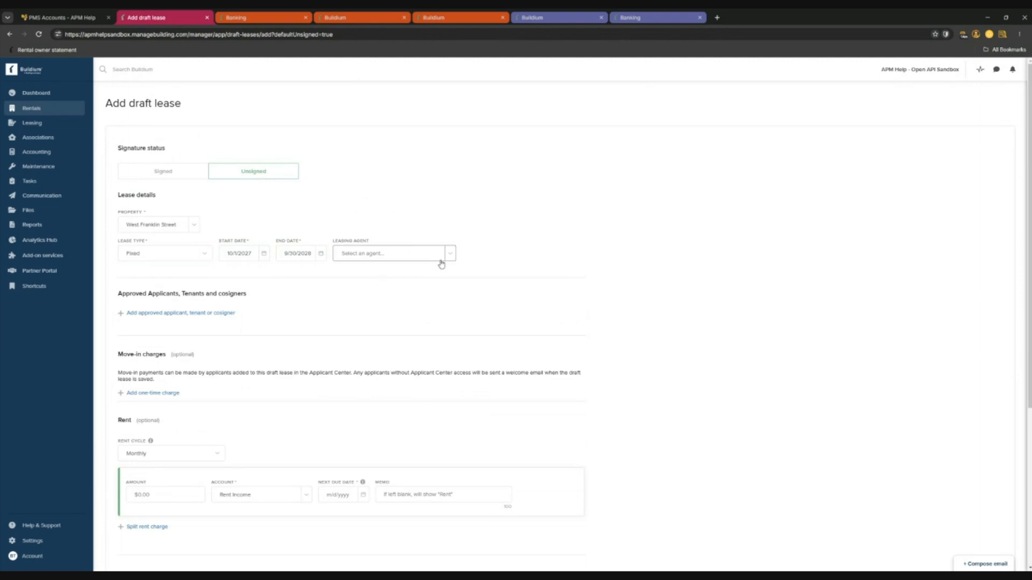
click(450, 260)
scroll(395, 312, down, 3)
scroll(395, 312, up, 3)
click(528, 182)
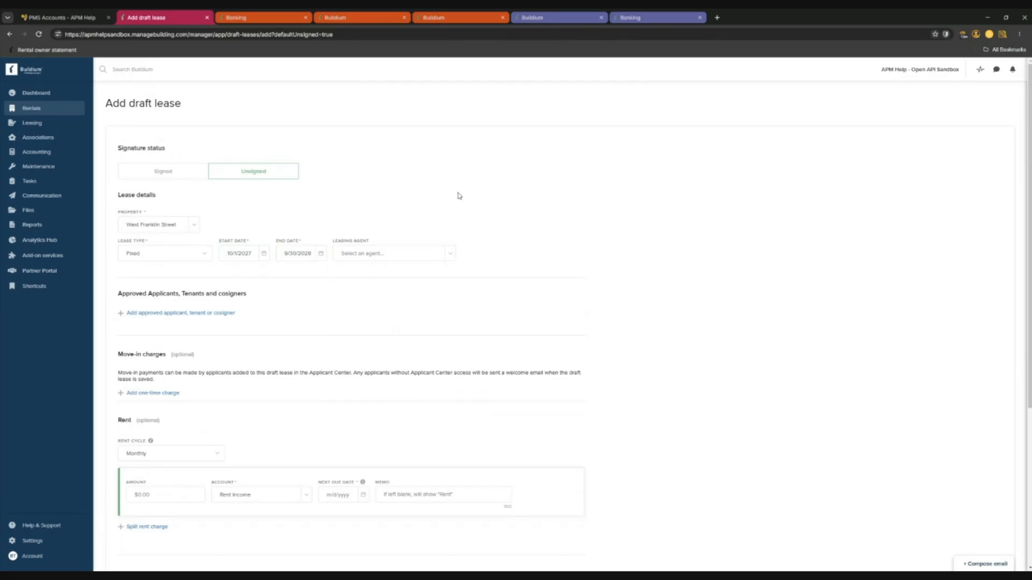
Start adding a tenant to the lease as a new contact, not an existing tenant.
click(223, 314)
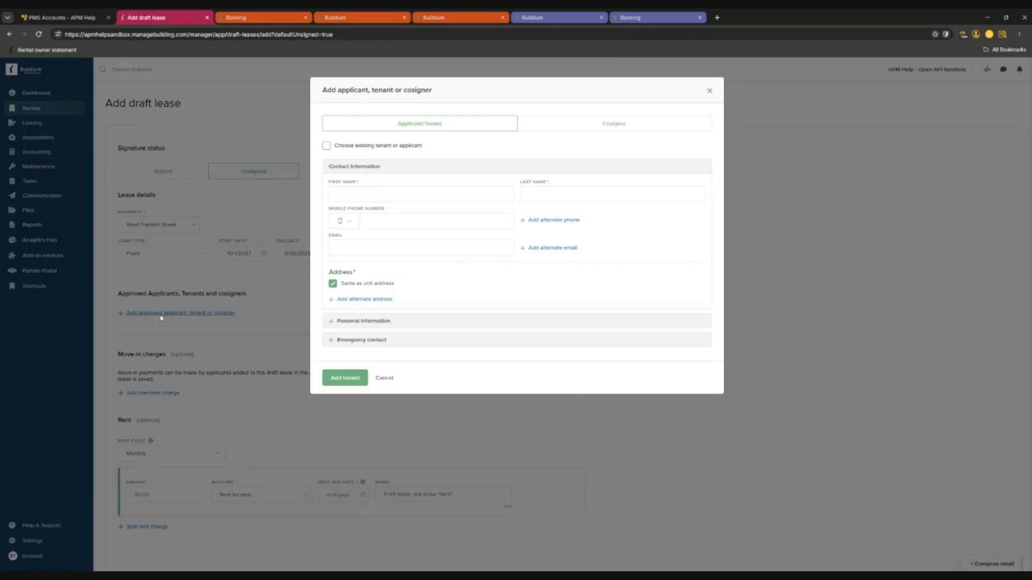
click(364, 151)
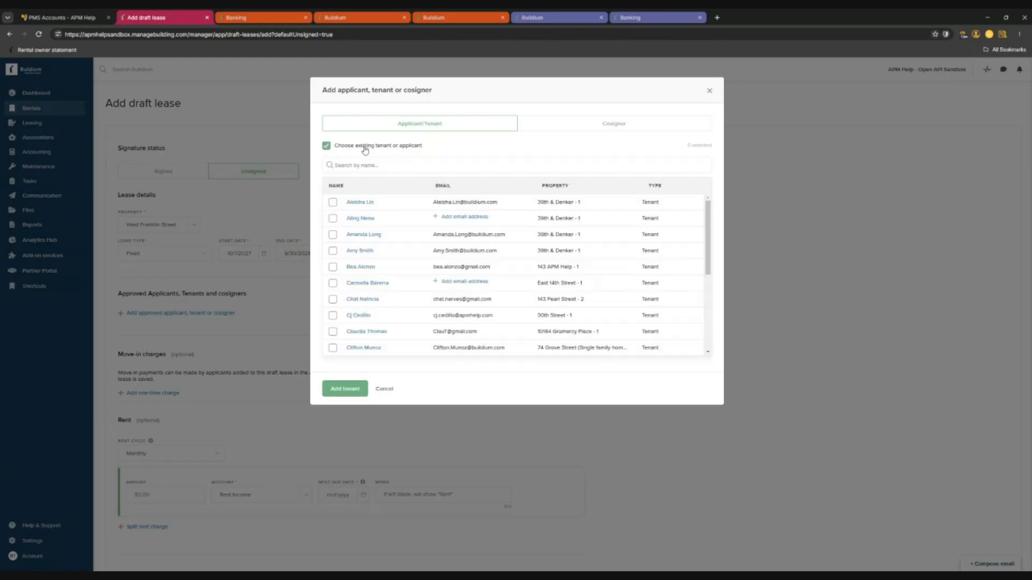
click(367, 166)
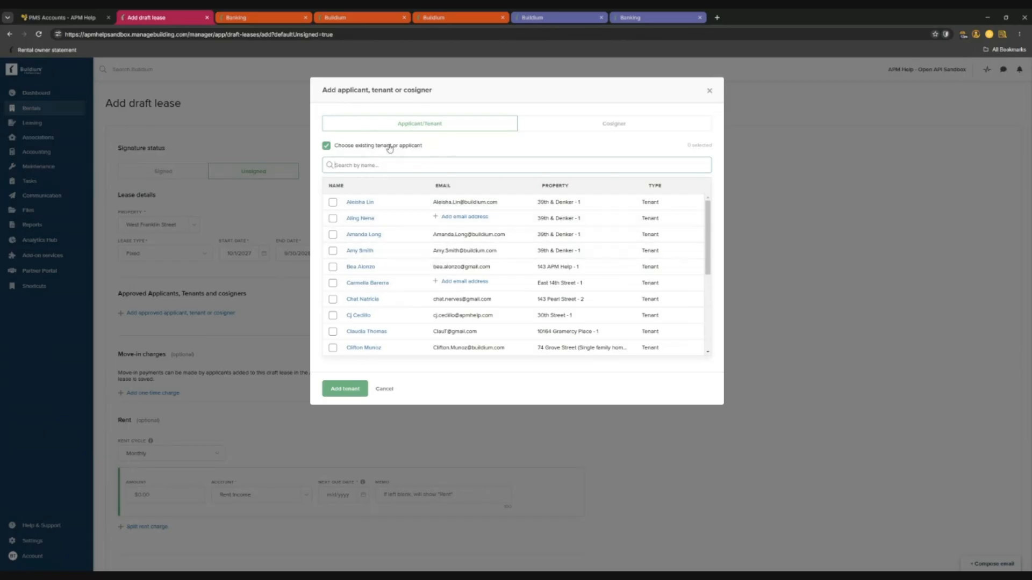
scroll(392, 292, down, 5)
scroll(414, 258, up, 5)
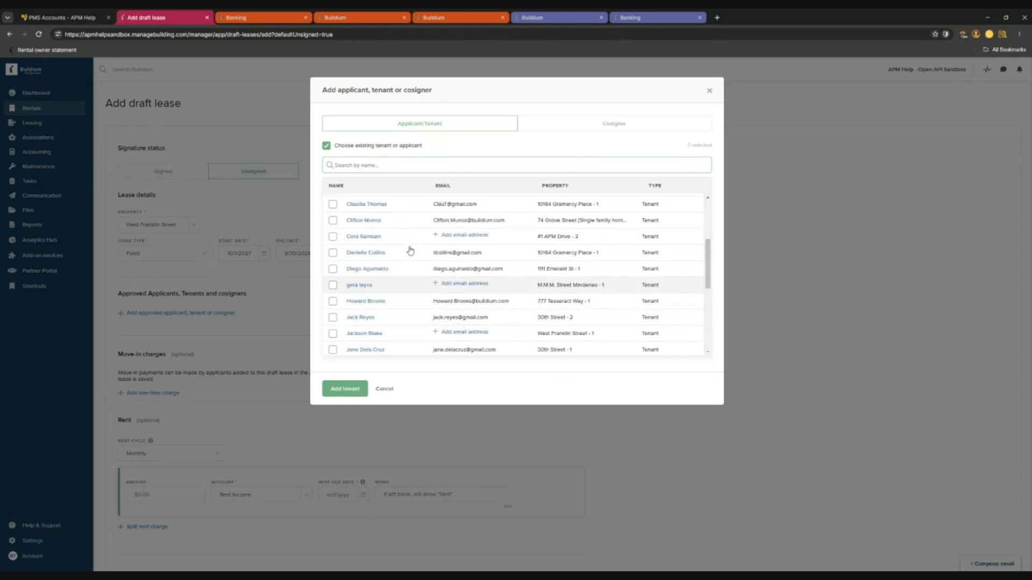
click(366, 147)
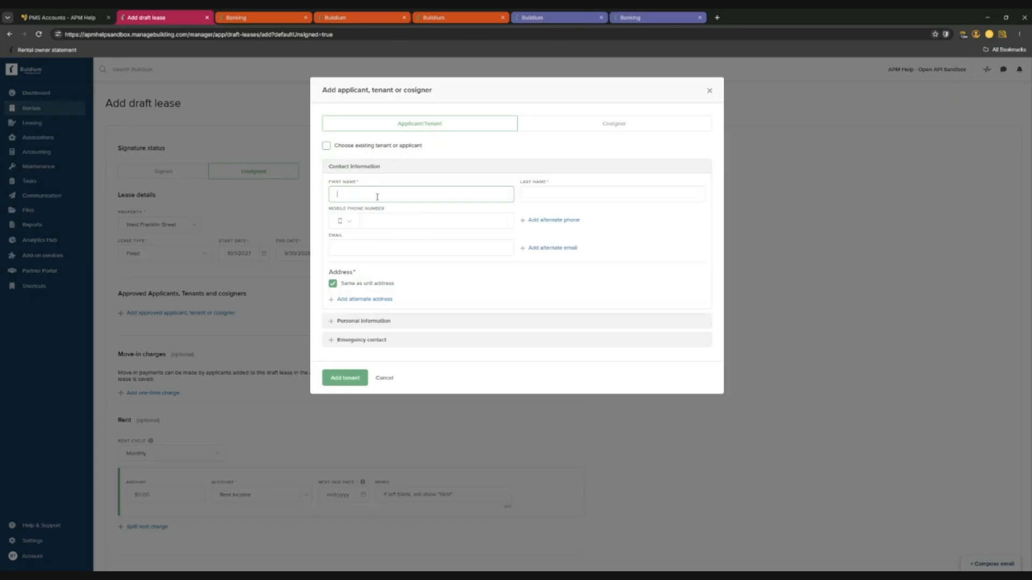
Enter the new tenant's first name, last name and e-mail address, leaving mobile phone blank.
text(ckson)
click(557, 193)
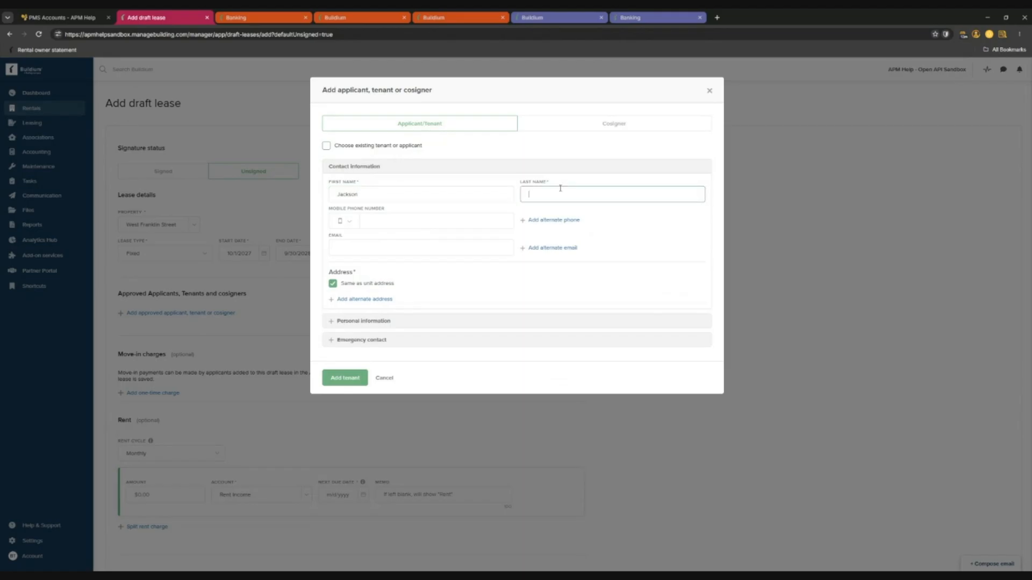
click(400, 221)
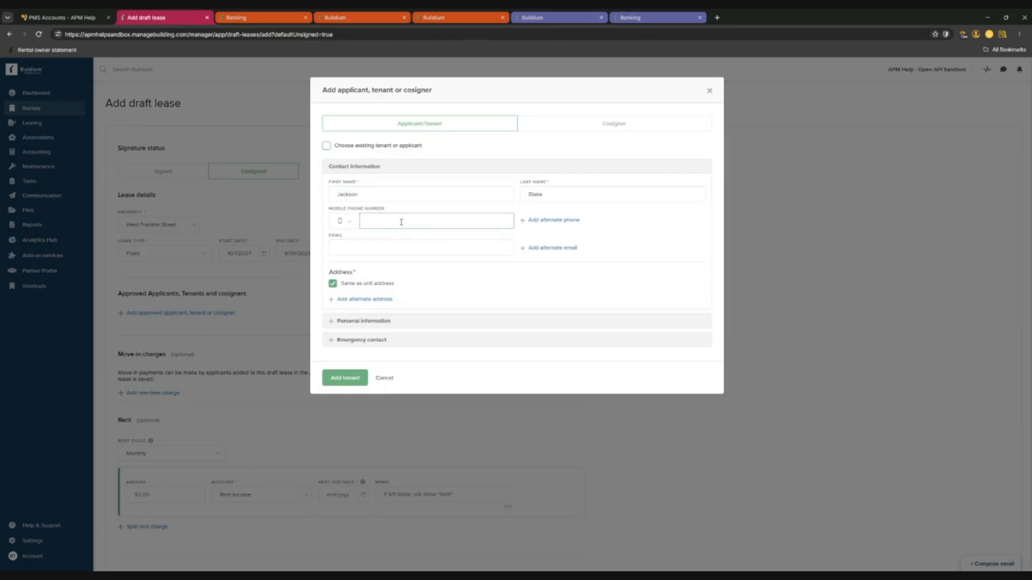
click(364, 247)
click(383, 224)
click(381, 250)
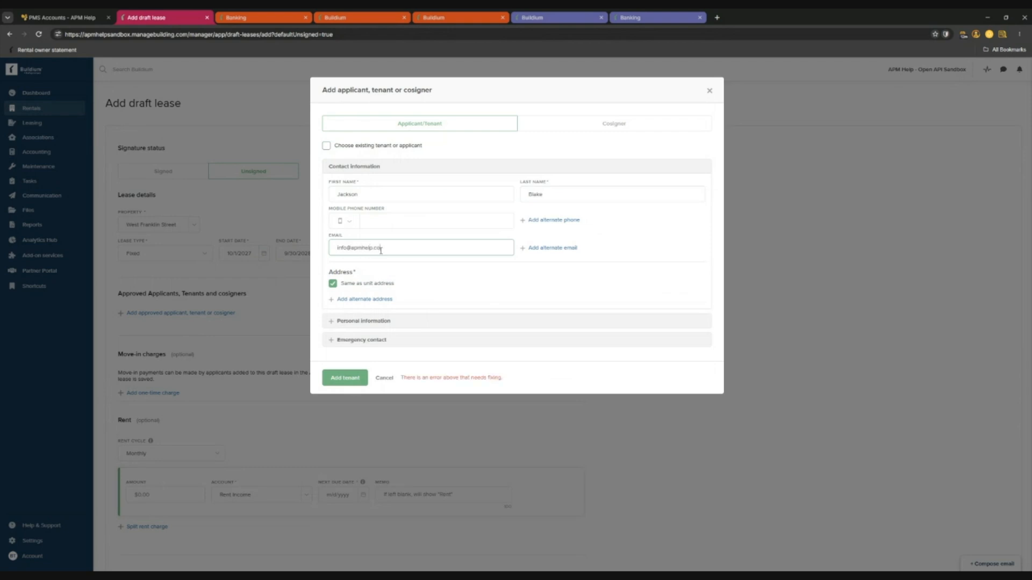
click(483, 285)
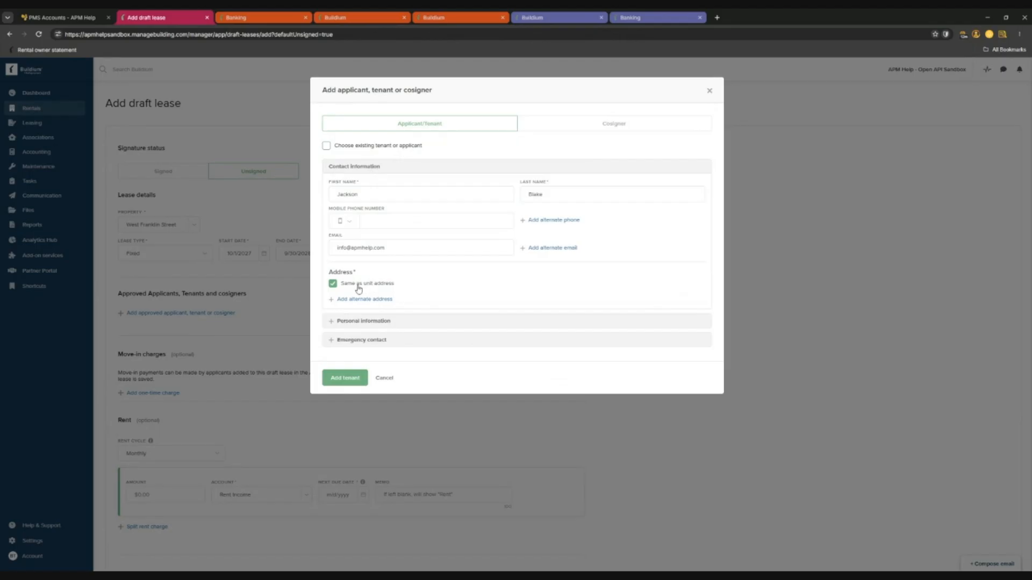
Keep the tenant's address the same as the unit and add the tenant to the draft lease.
click(363, 194)
click(590, 193)
click(368, 287)
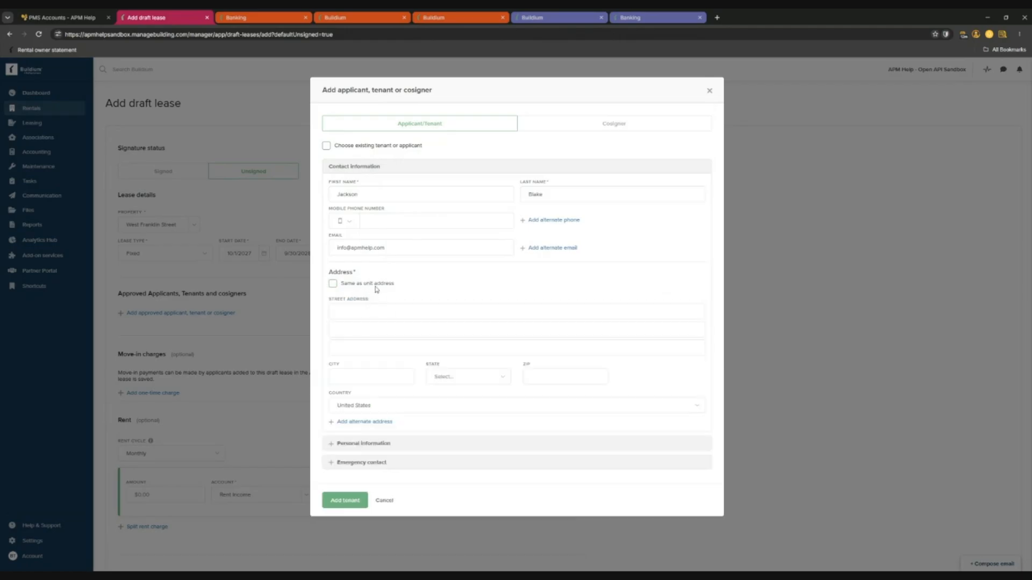
click(373, 285)
click(364, 323)
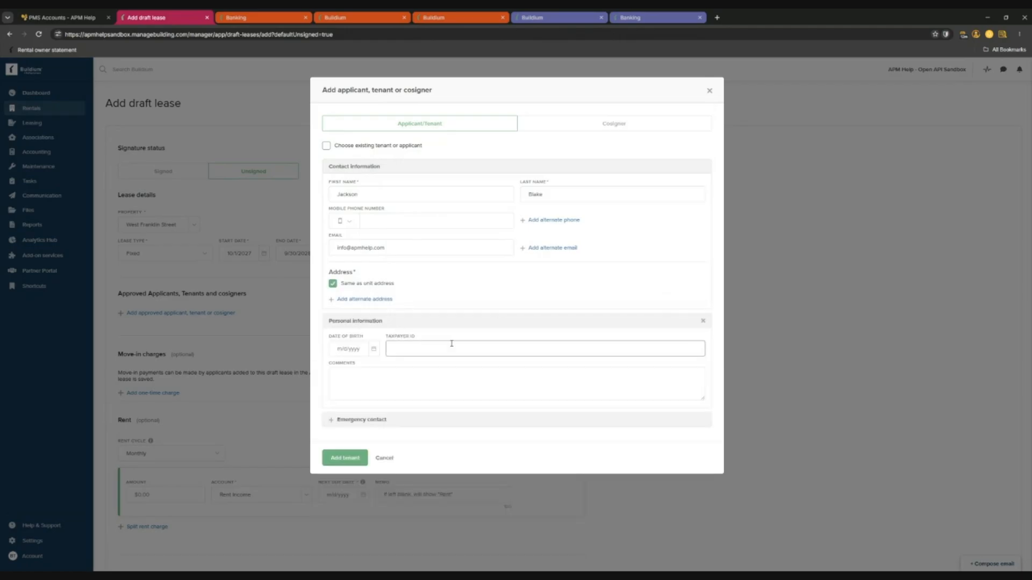
click(380, 420)
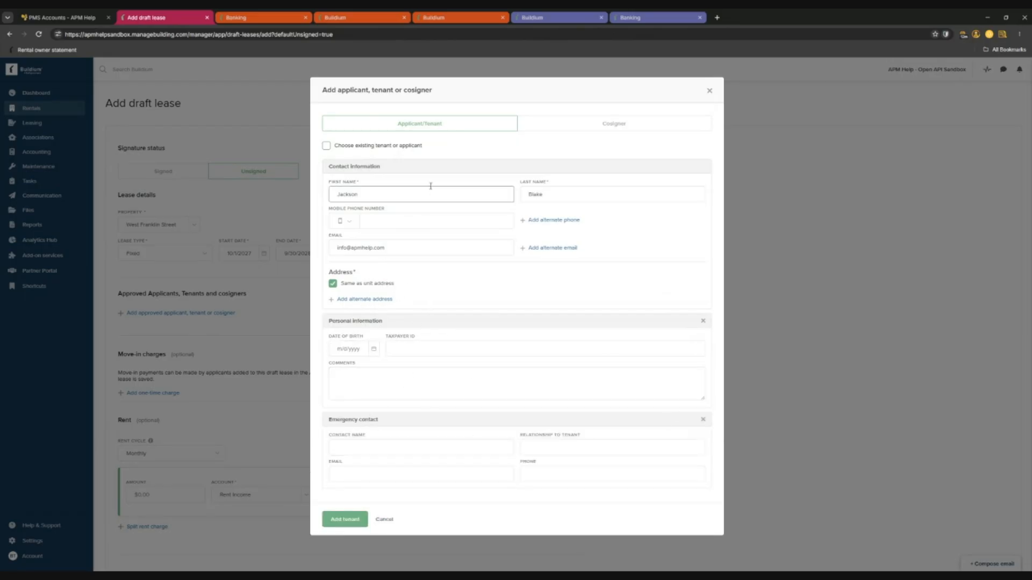
click(340, 519)
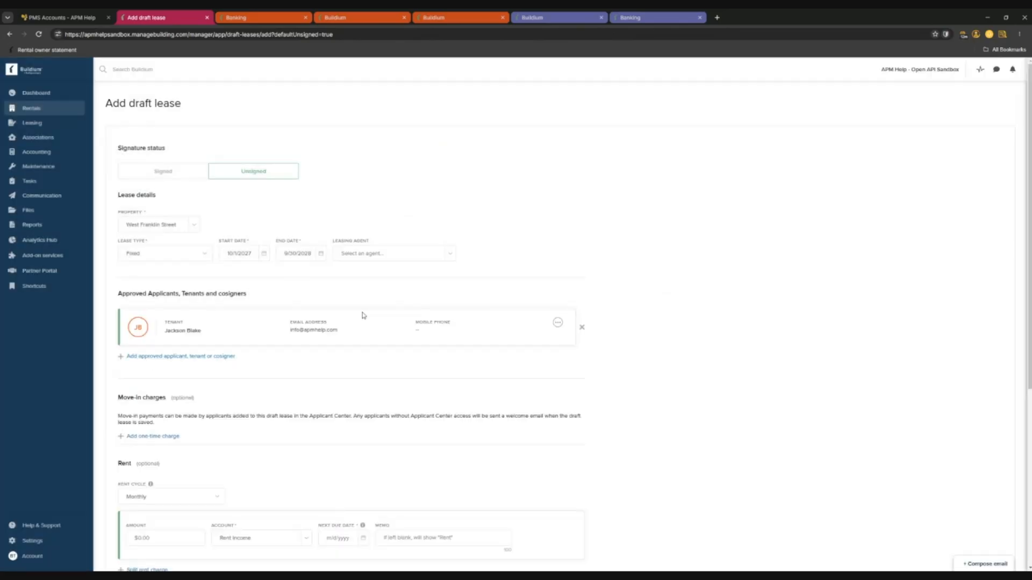
Set the rent's next due date to 10/1/2027.
scroll(344, 312, down, 3)
scroll(267, 293, down, 1)
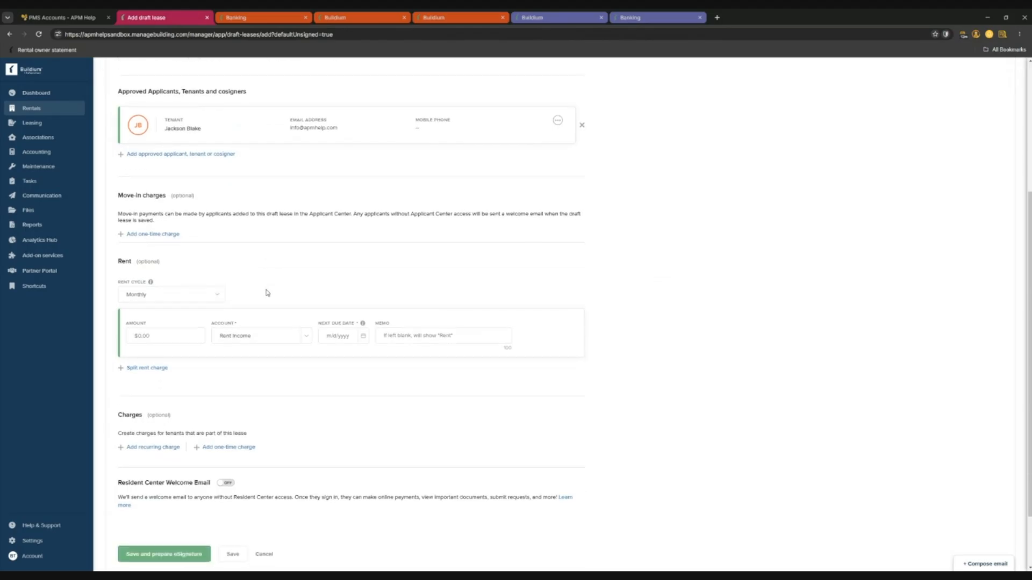
scroll(301, 247, down, 1)
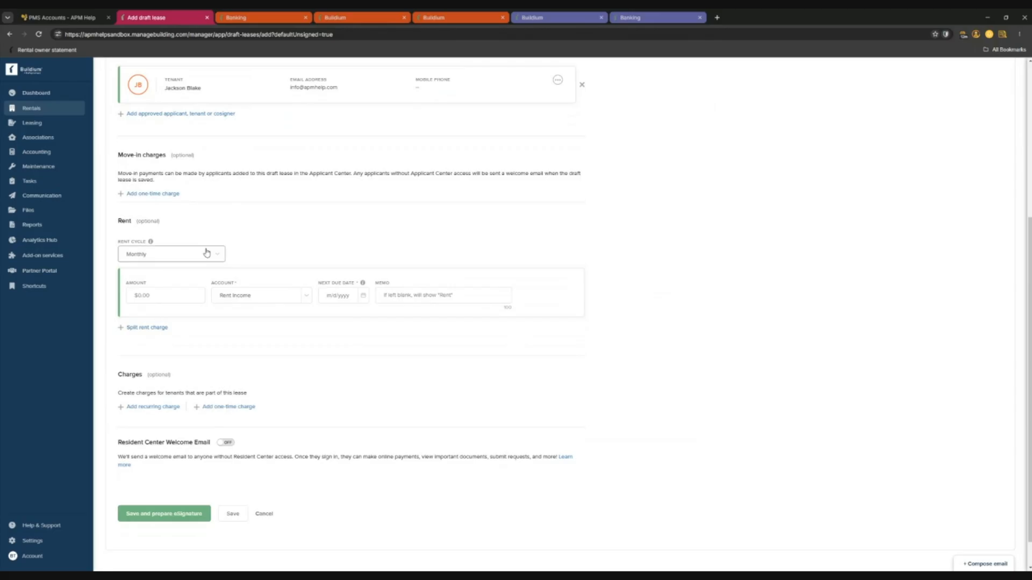
click(362, 300)
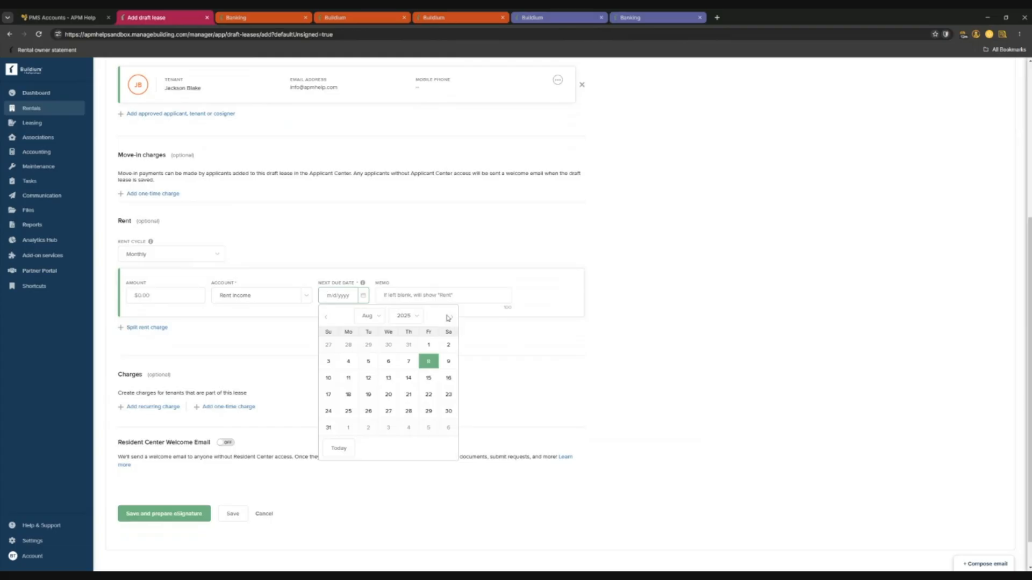
scroll(451, 322, up, 4)
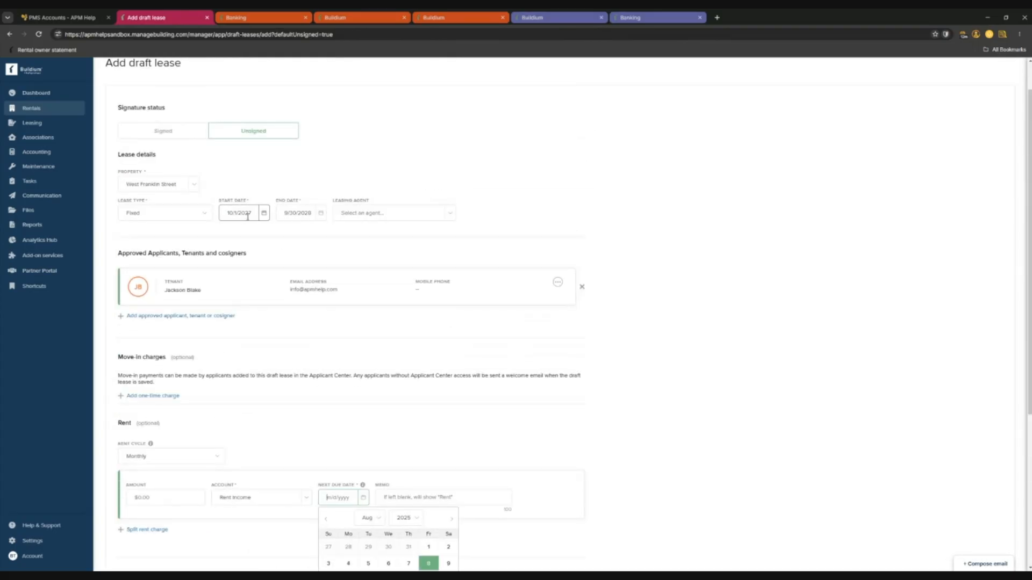
scroll(344, 349, down, 3)
text(10/1/2027)
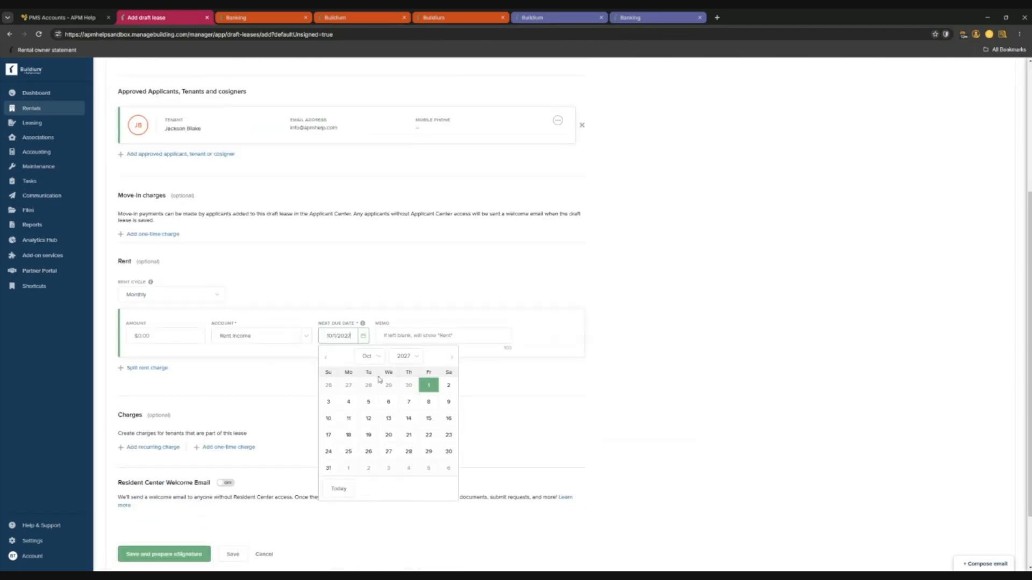
click(428, 387)
scroll(352, 334, up, 1)
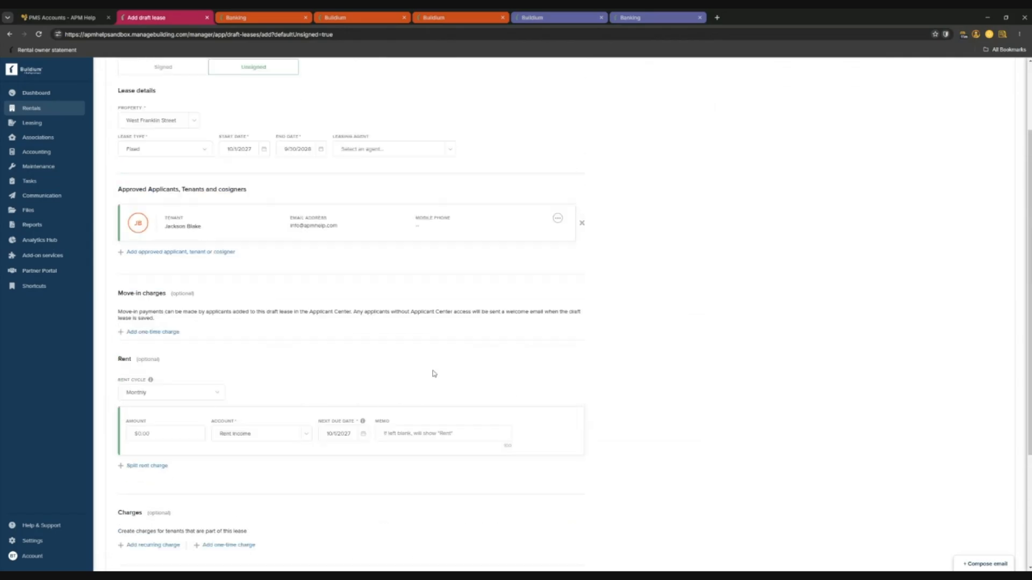
scroll(352, 334, down, 3)
Enter $1,800.00 as the monthly rent amount.
click(170, 262)
click(340, 262)
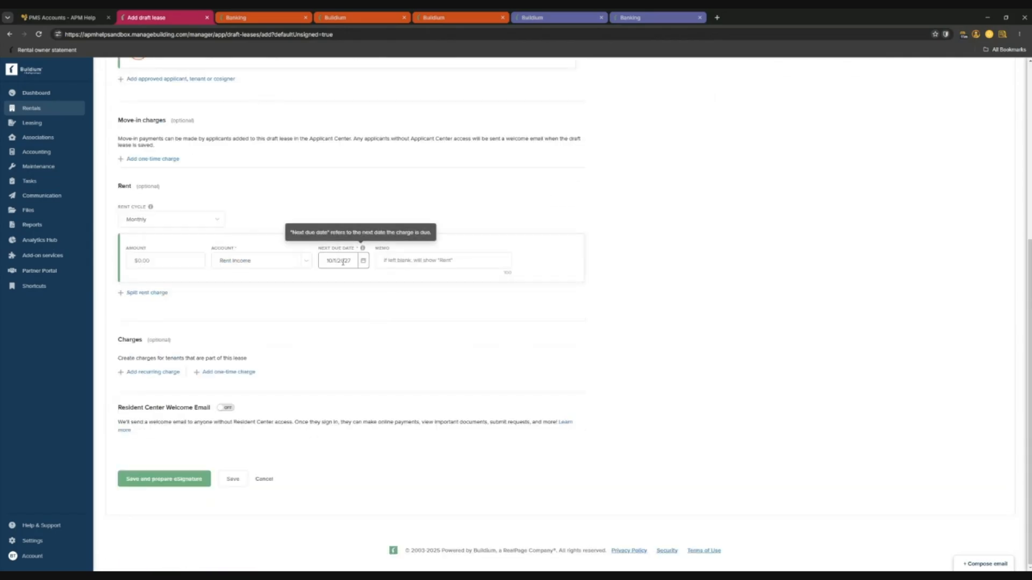
click(387, 261)
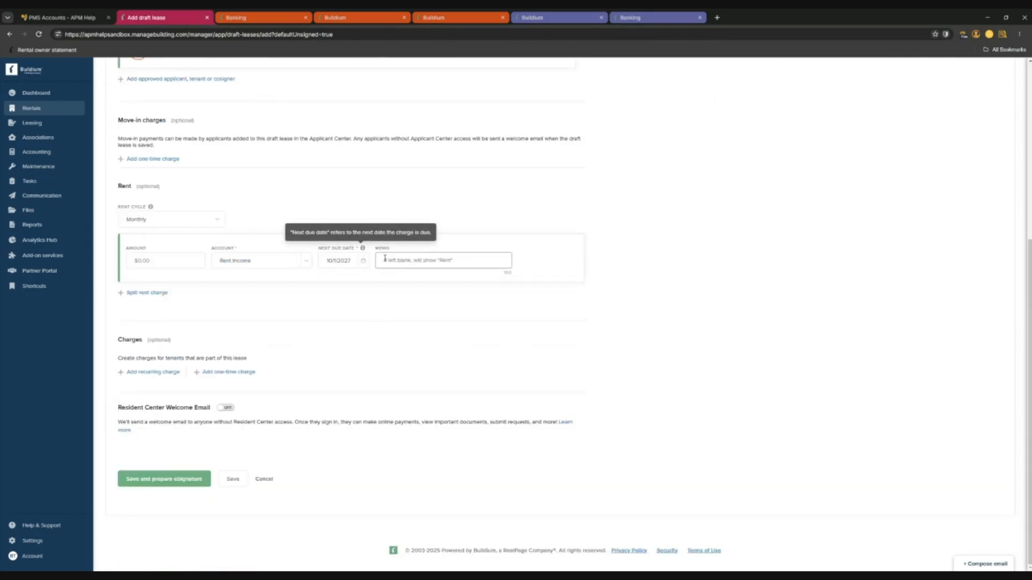
click(184, 259)
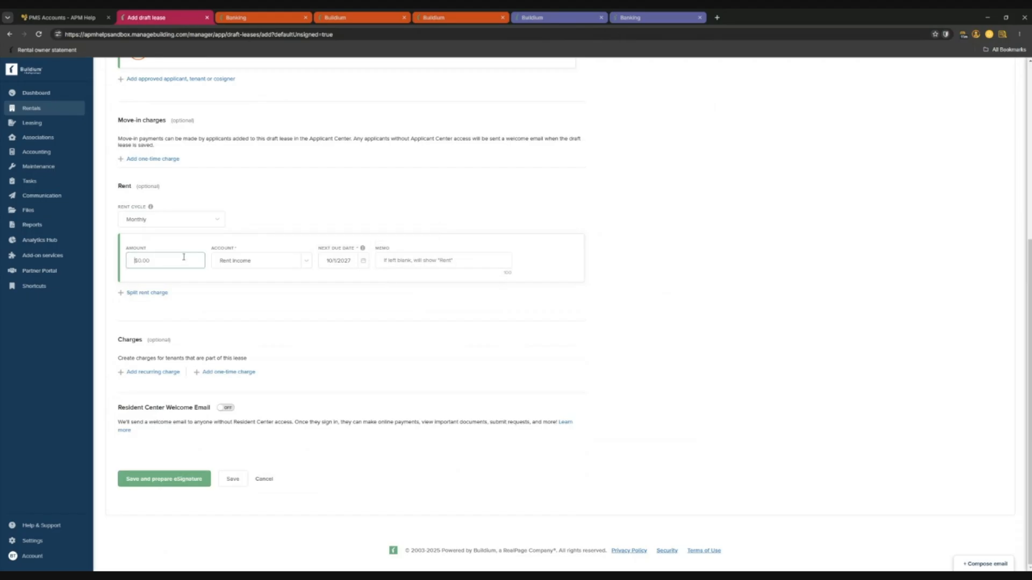
text(1800)
click(302, 339)
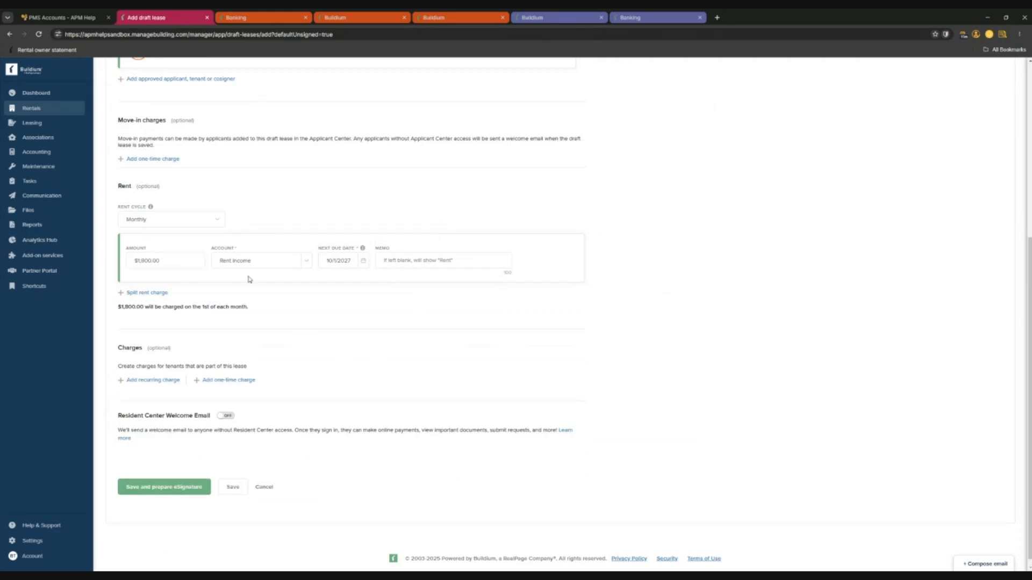
Split the rent charge with a second $25.00 line on the Pet Fee account.
click(146, 285)
click(176, 312)
click(288, 306)
text(pet)
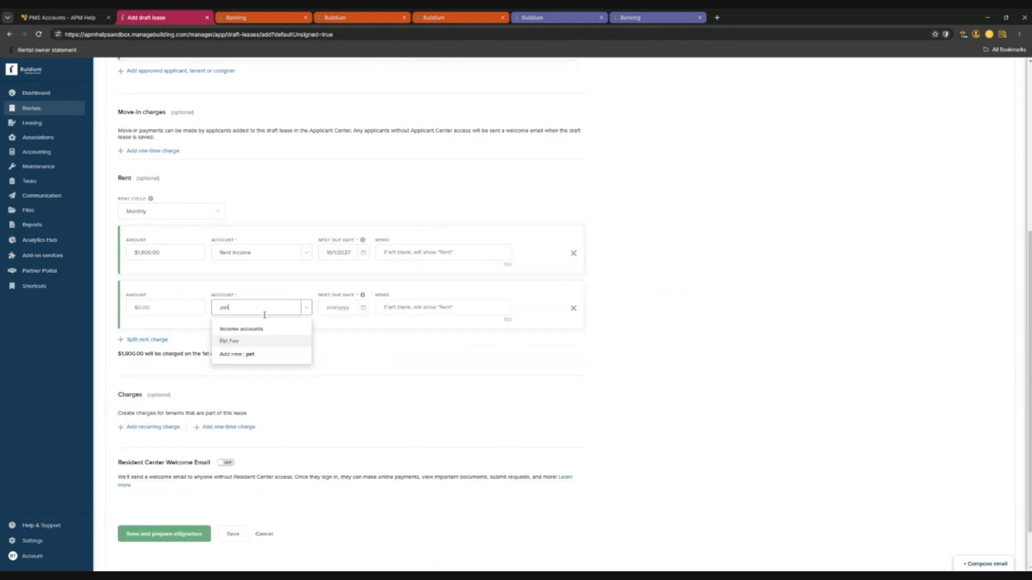
click(236, 342)
click(165, 312)
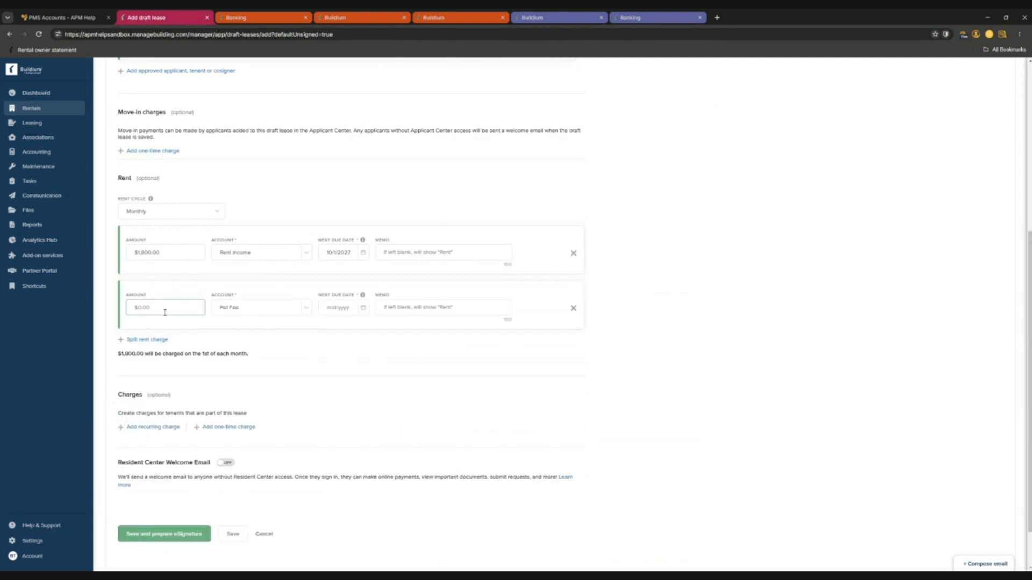
text(25)
click(380, 341)
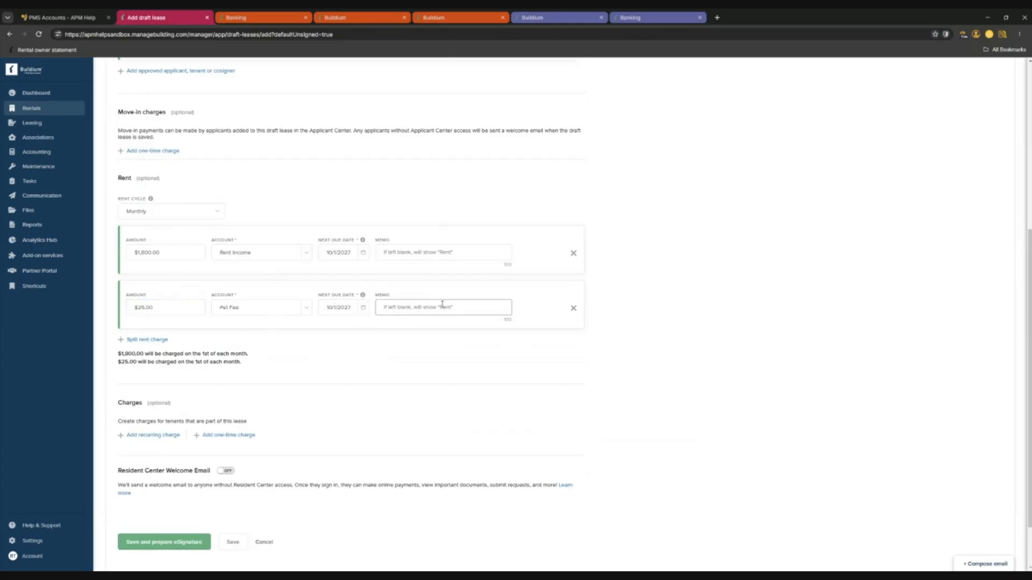
scroll(292, 299, down, 1)
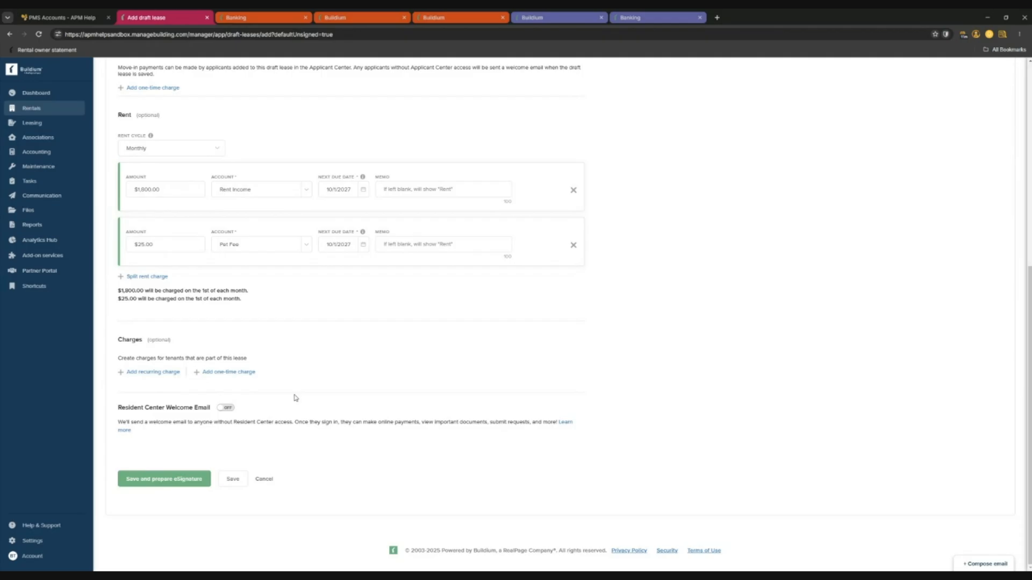
scroll(181, 339, up, 2)
scroll(182, 340, down, 1)
scroll(182, 339, up, 3)
scroll(182, 340, down, 4)
Save the draft lease for eSignature, confirm the applicant, and rename the document after the tenant.
click(167, 485)
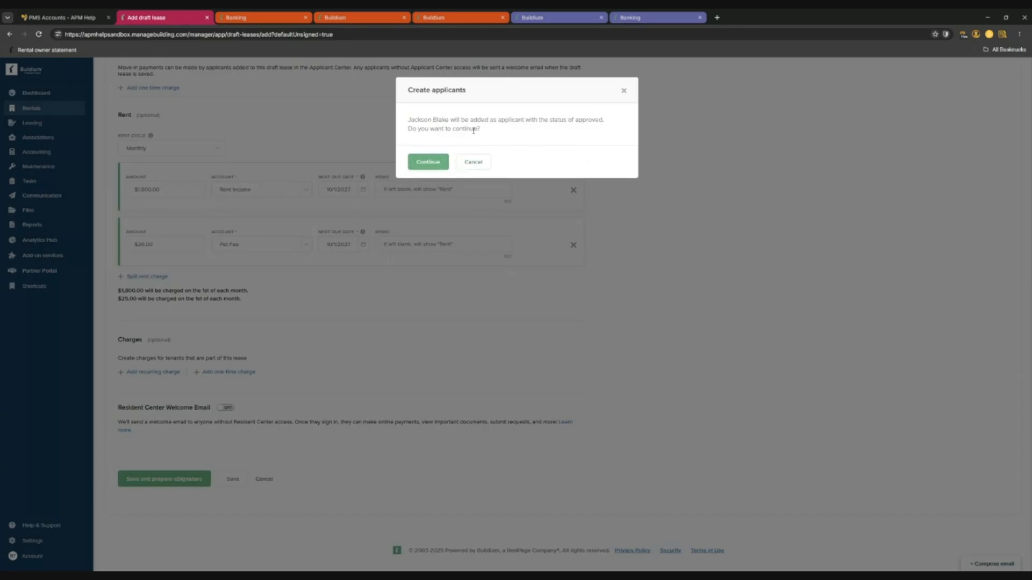
click(435, 164)
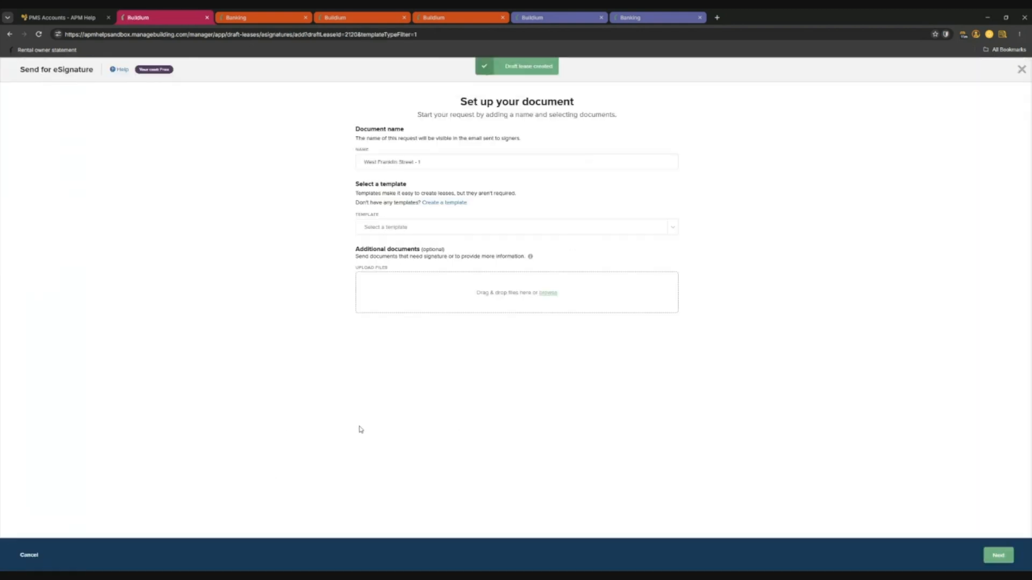
click(432, 158)
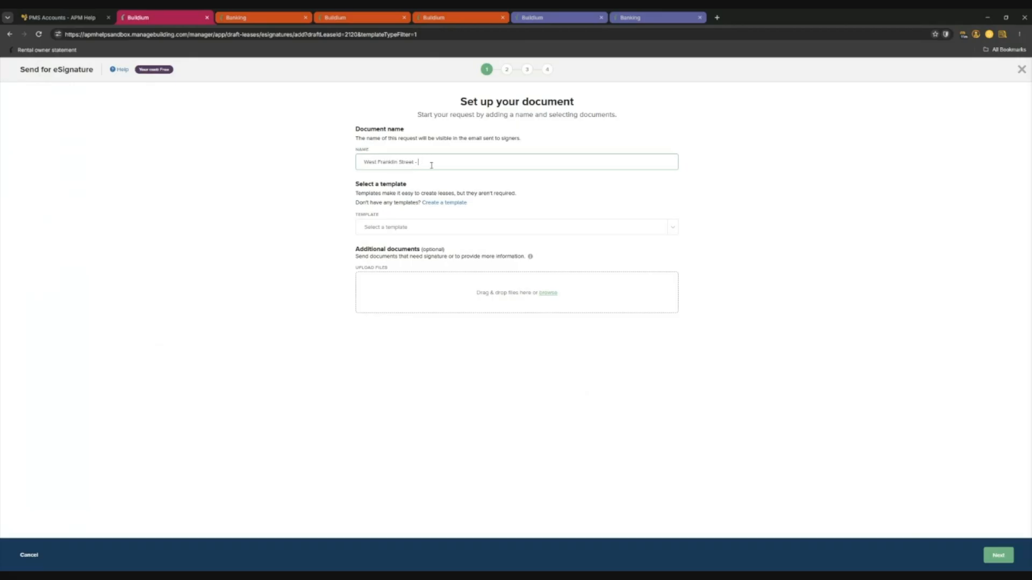
Choose the Master Lease template and continue to signer review.
click(375, 229)
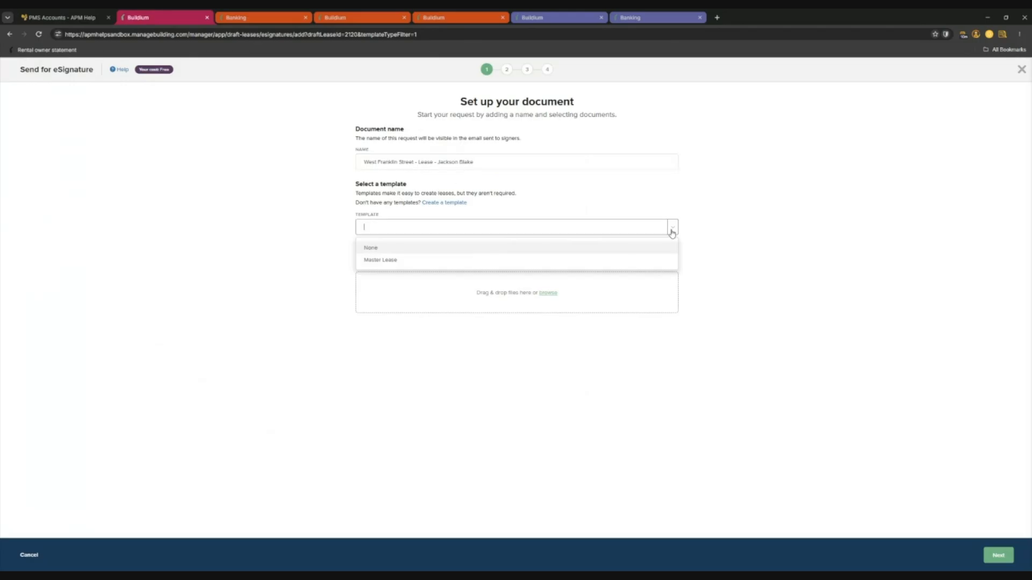
click(383, 261)
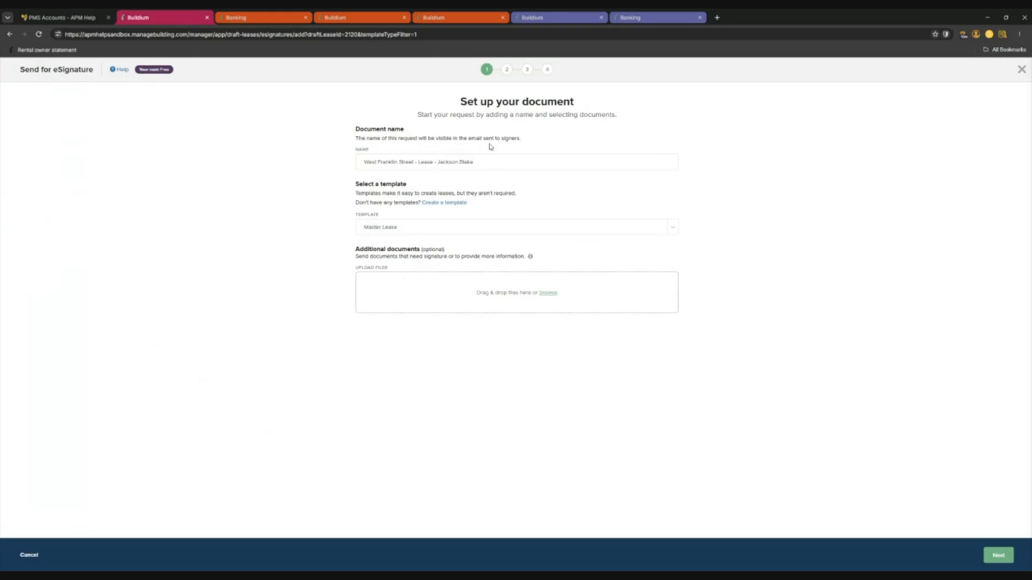
click(995, 557)
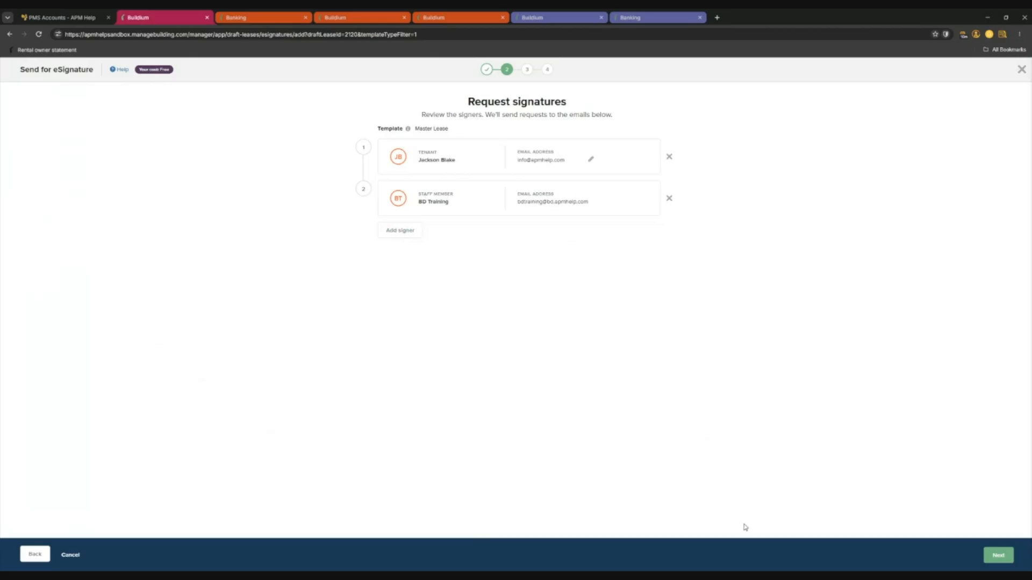
Fill in Spot as the Pet Name and continue to the Prepare document step.
click(993, 555)
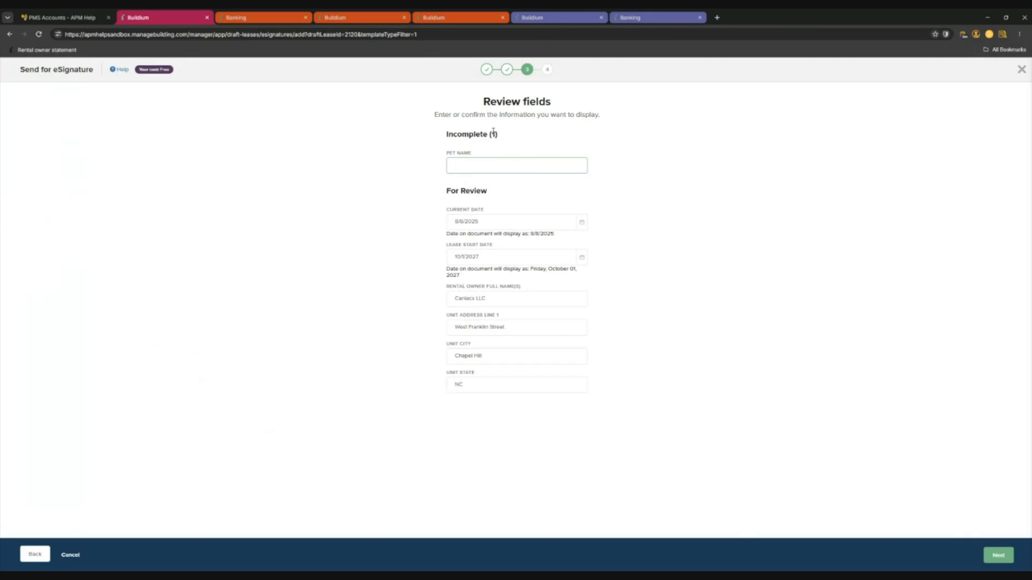
click(507, 166)
text(Spot)
click(824, 249)
click(999, 554)
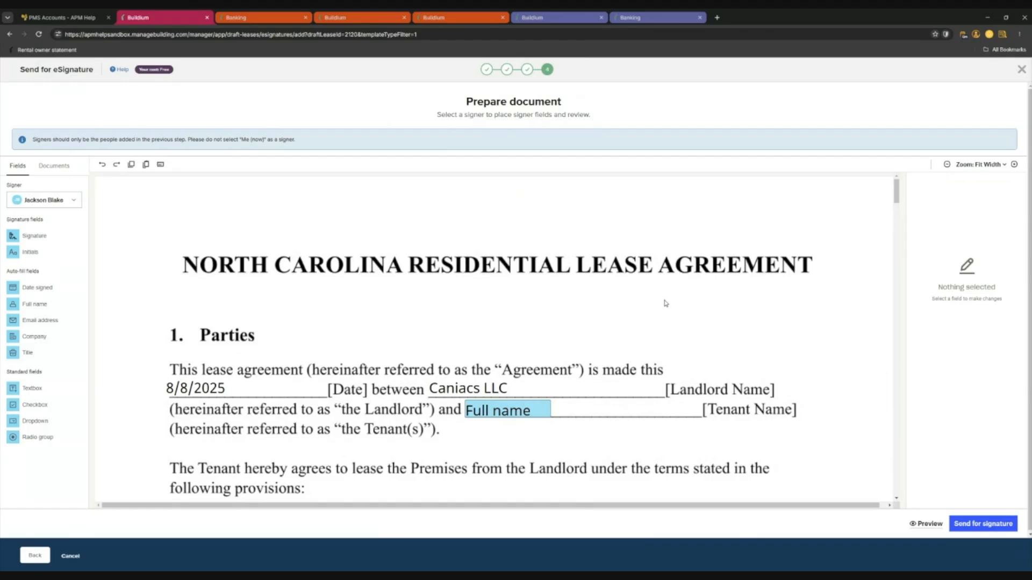
Inspect the pre-filled 8/8/2025 date and West Franklin Street, Chapel Hill, NC address fields.
scroll(629, 281, down, 2)
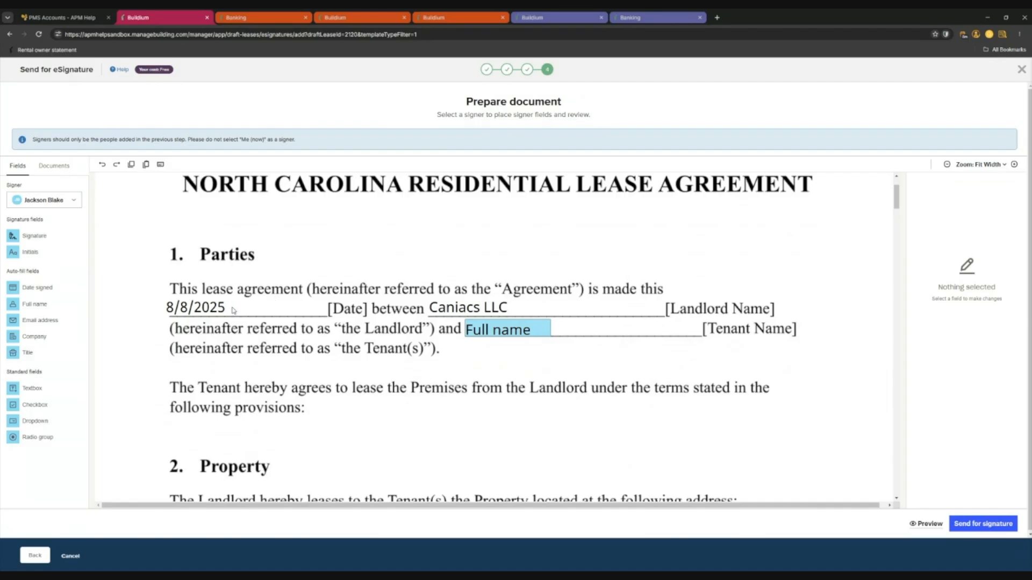
scroll(206, 227, down, 3)
click(206, 227)
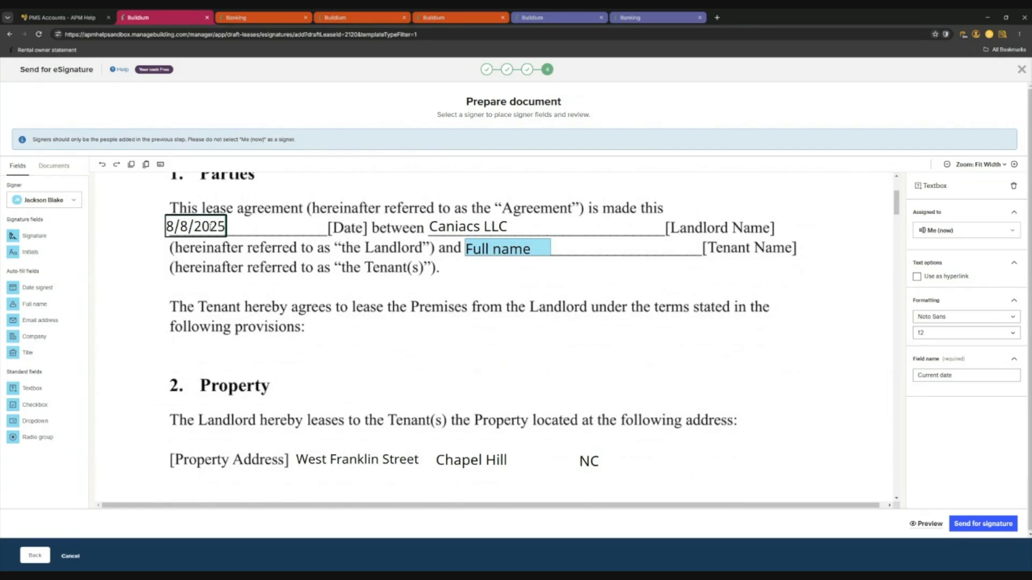
drag(218, 227, 156, 231)
click(203, 227)
click(290, 297)
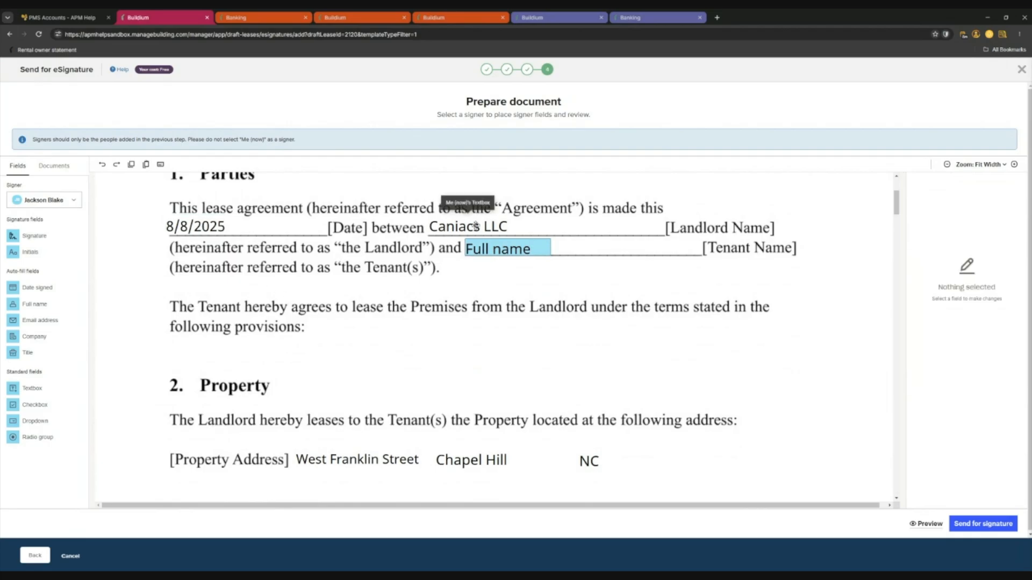
scroll(390, 292, down, 3)
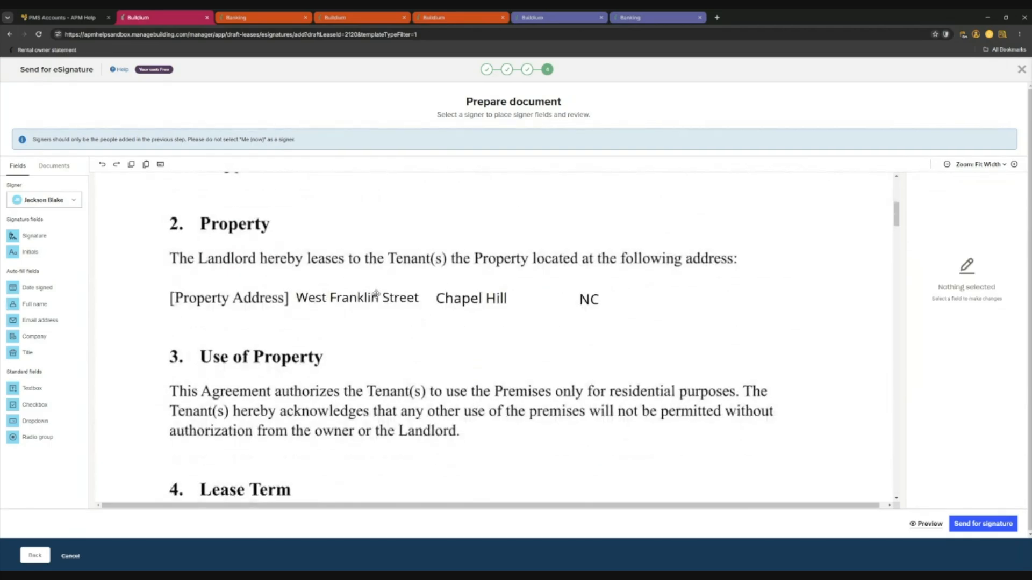
click(401, 300)
click(480, 297)
click(590, 297)
click(564, 280)
Make yourself the signer for new fields and scroll to the Occupants section.
scroll(436, 276, down, 1)
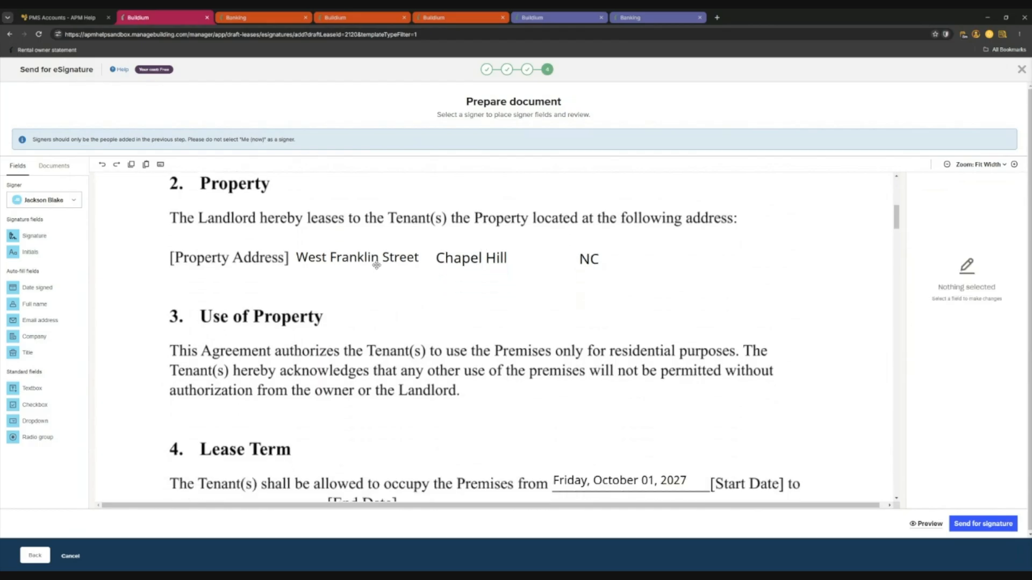
scroll(341, 304, down, 10)
scroll(332, 309, down, 8)
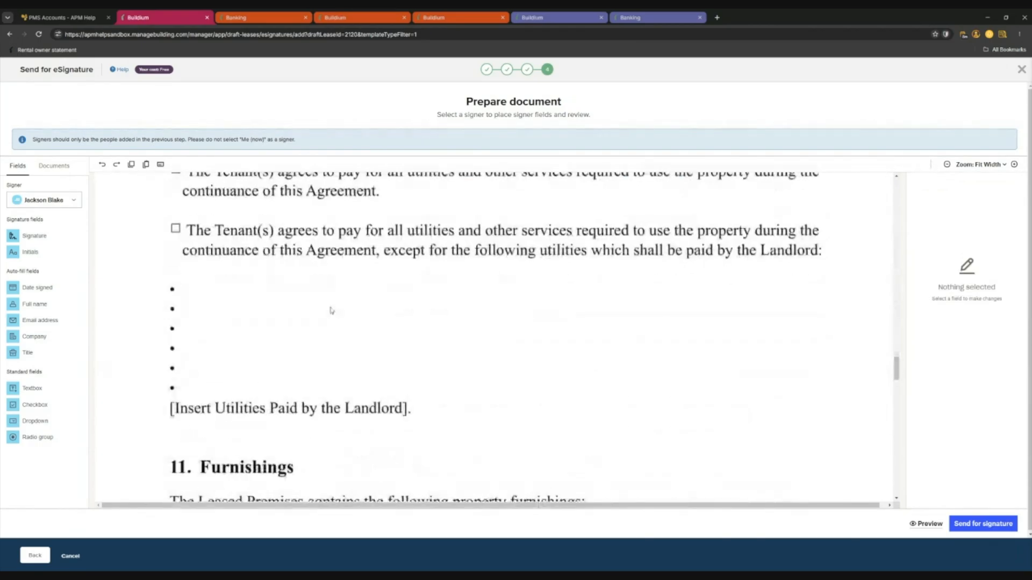
click(69, 200)
click(52, 218)
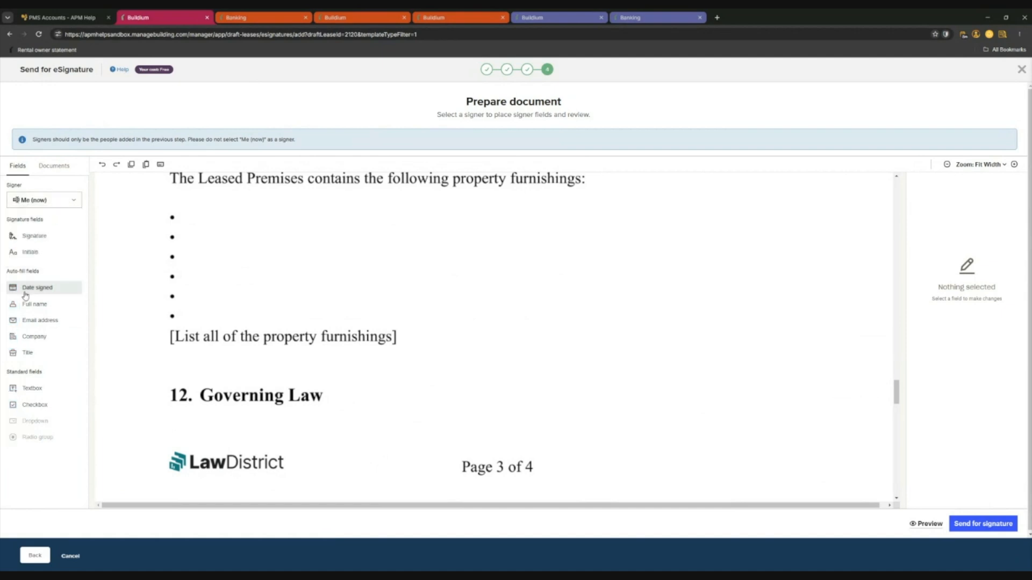
scroll(403, 377, up, 8)
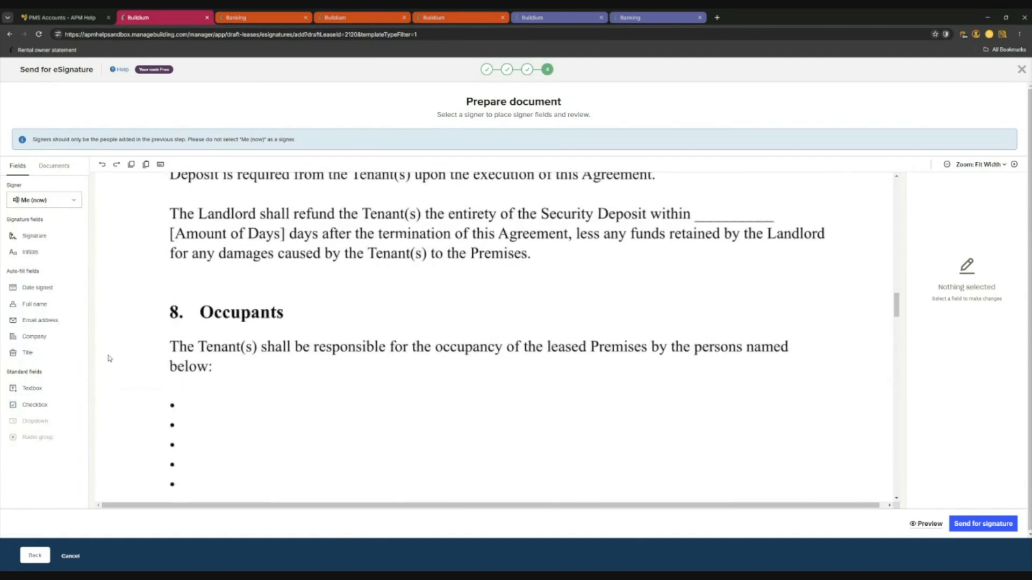
scroll(196, 366, down, 3)
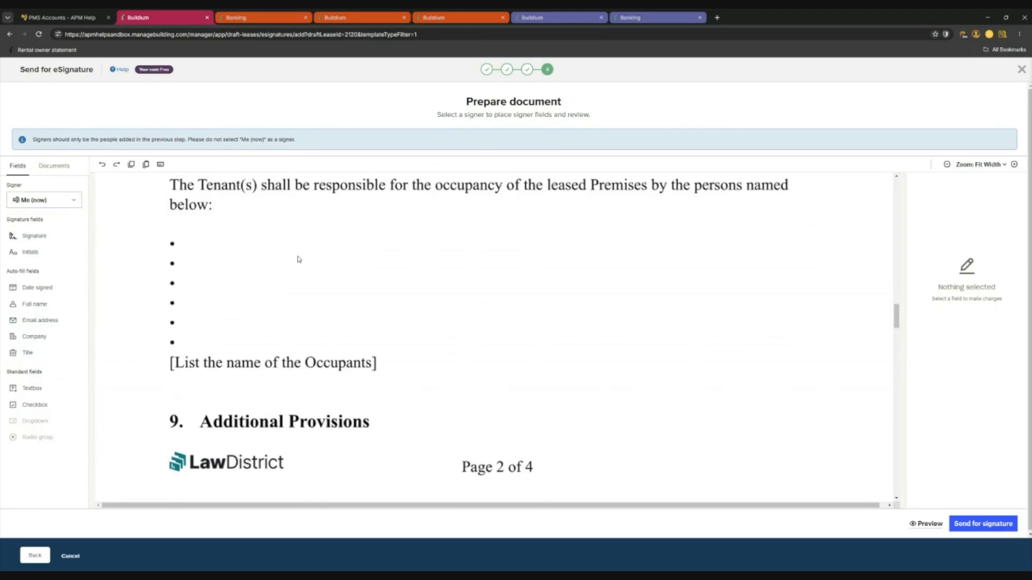
scroll(280, 258, up, 2)
Add text fields reading Child 1 and Child 2 on the first two occupant bullets.
drag(29, 388, 228, 365)
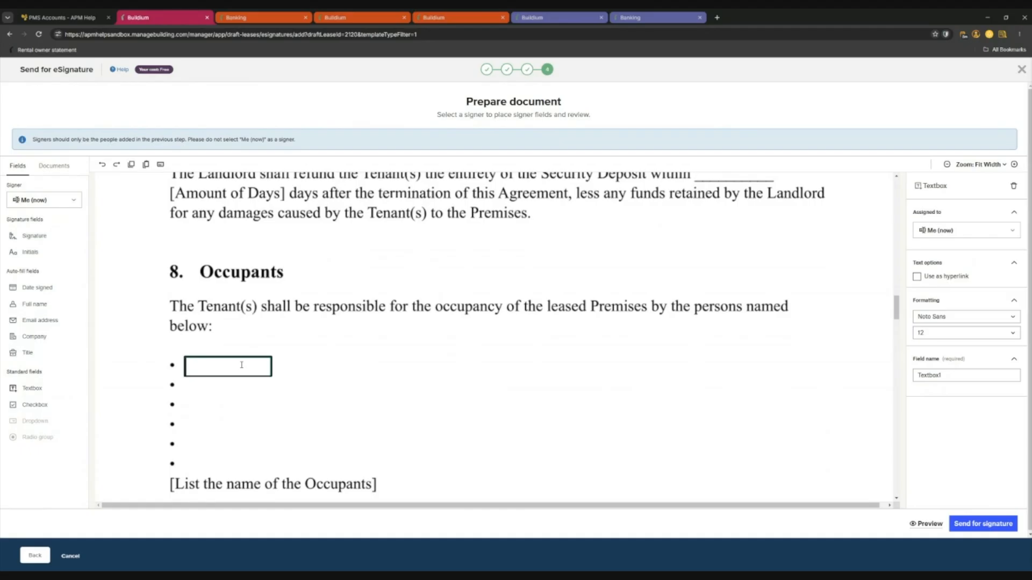
text(Child 1)
click(206, 401)
drag(32, 388, 221, 391)
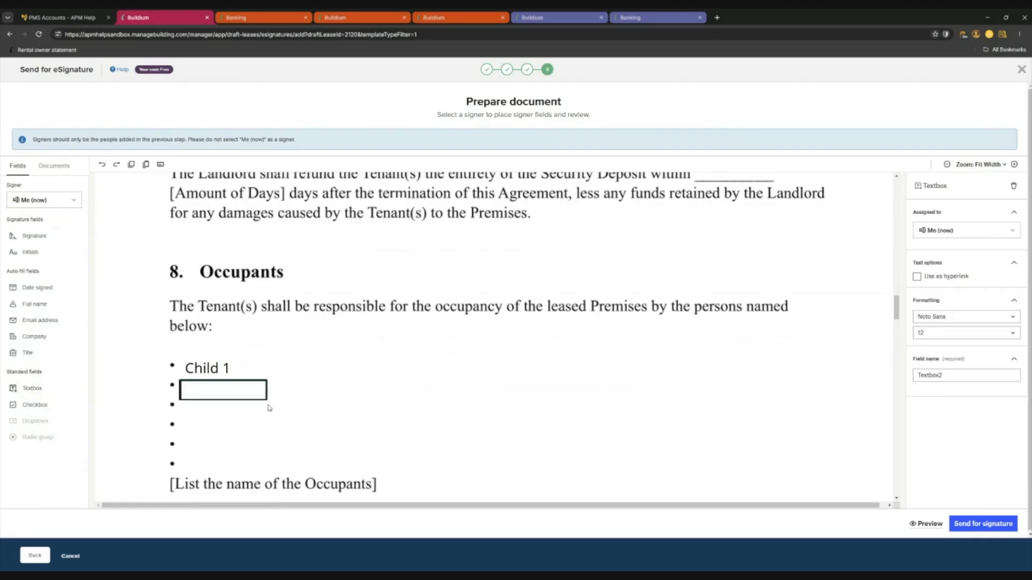
text(Child 2)
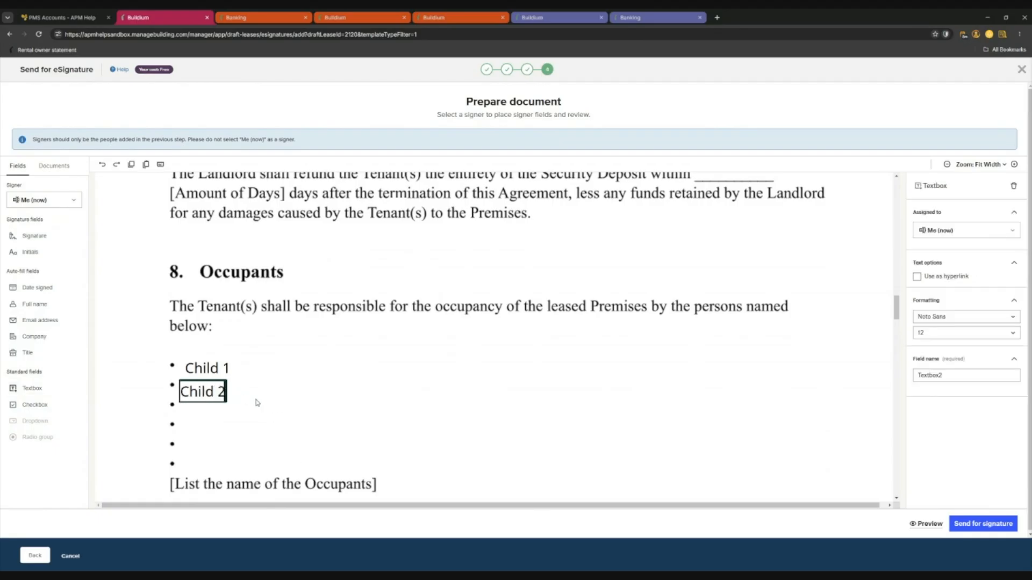
click(257, 403)
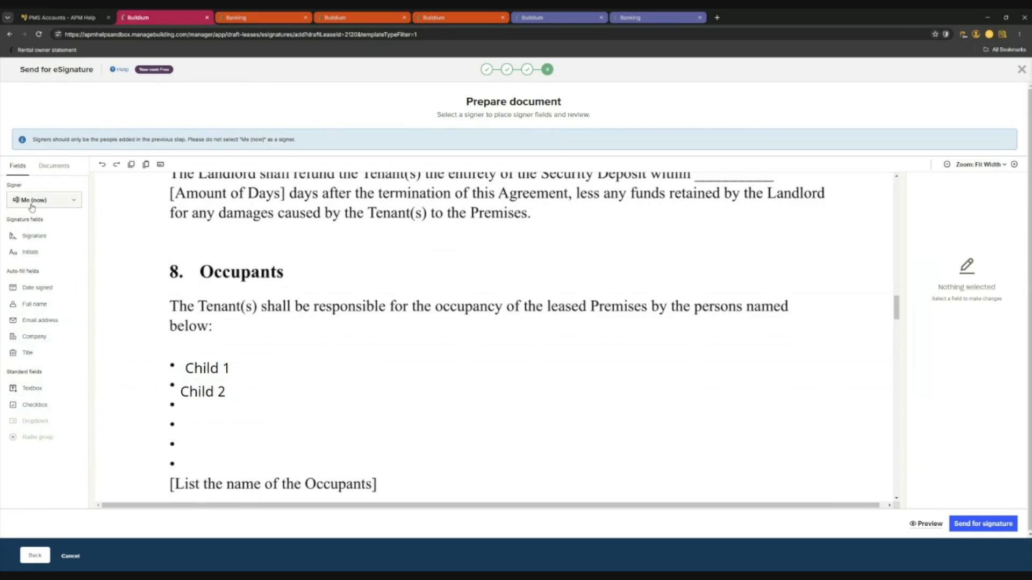
Assign the tenant as the signer and review the lease before sending.
click(49, 201)
click(45, 244)
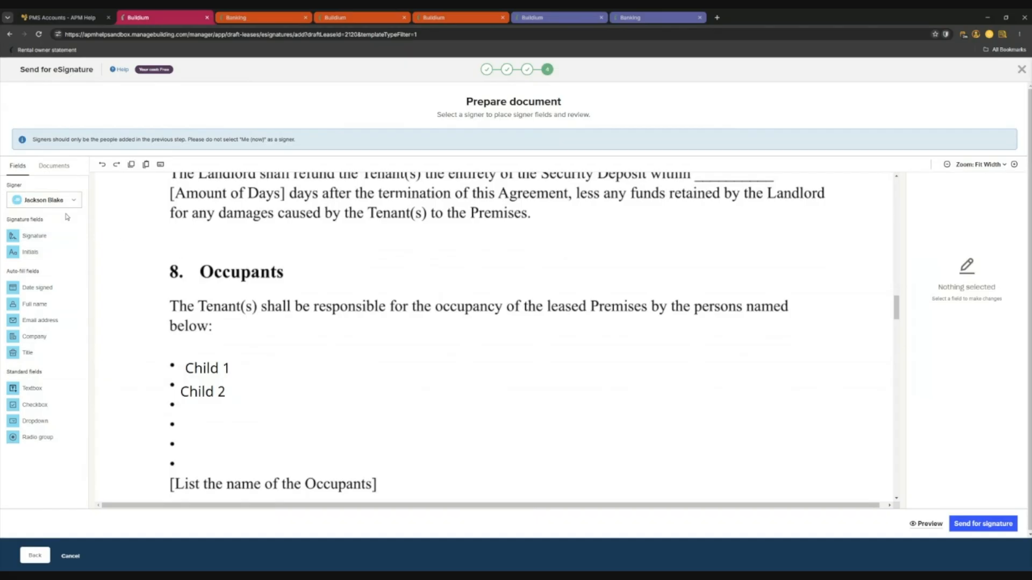
scroll(360, 373, up, 5)
scroll(359, 373, down, 15)
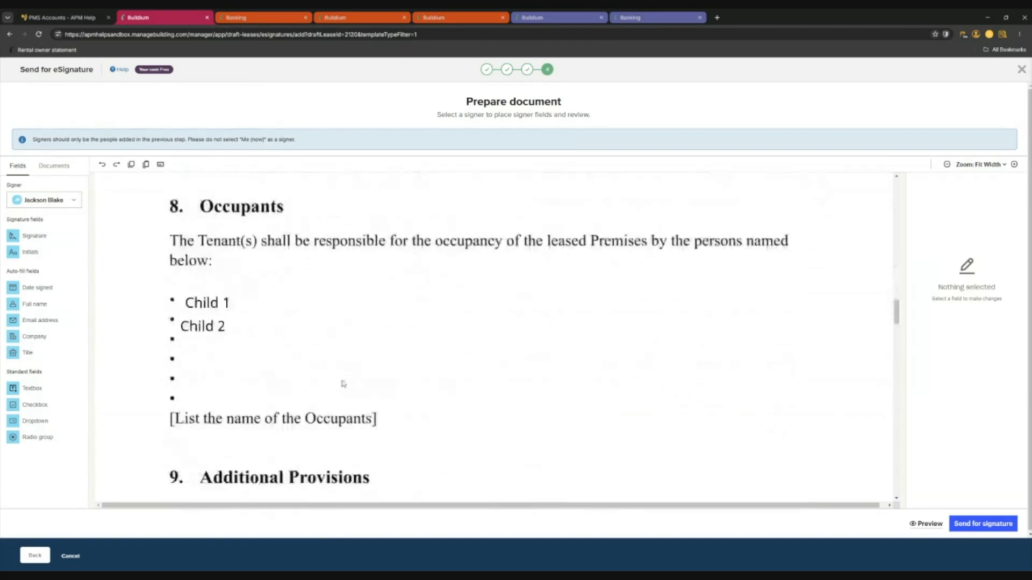
scroll(381, 364, up, 5)
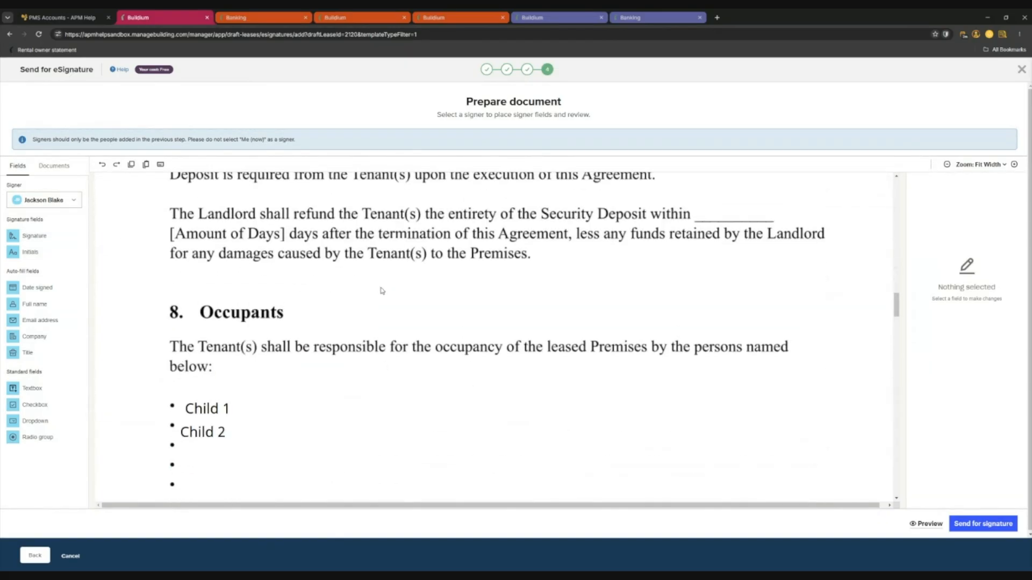
scroll(404, 334, down, 10)
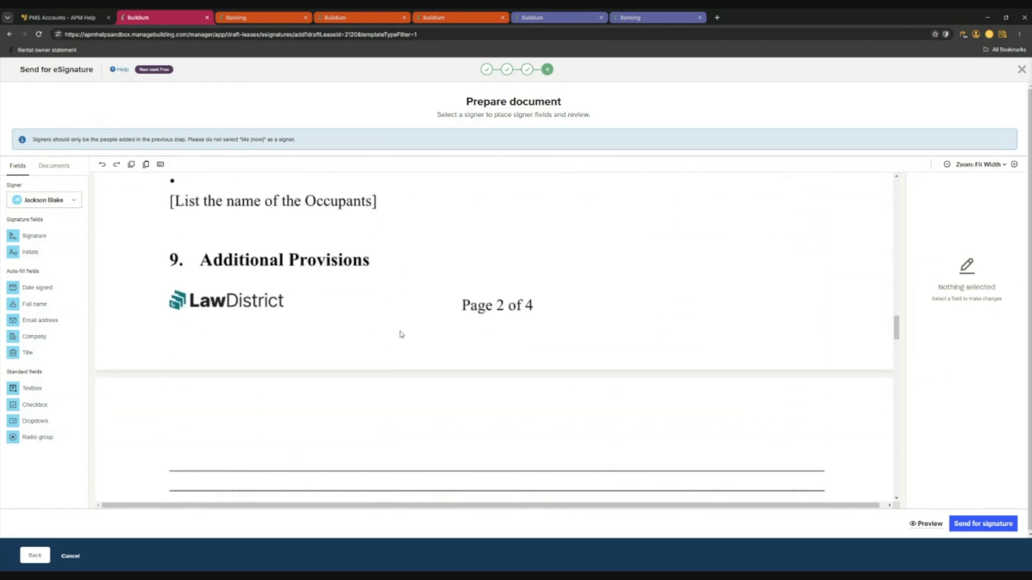
scroll(400, 334, down, 4)
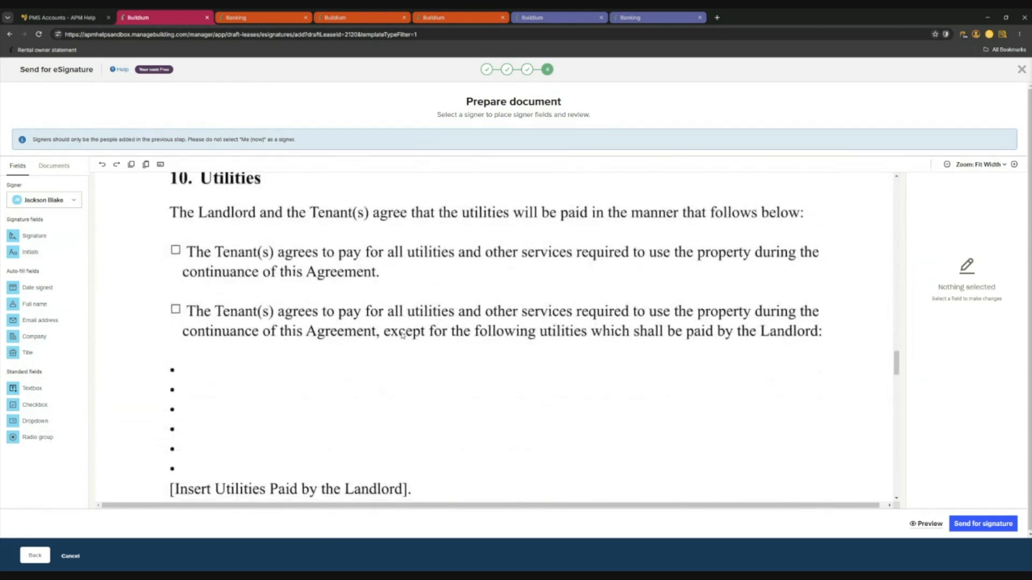
scroll(402, 334, down, 9)
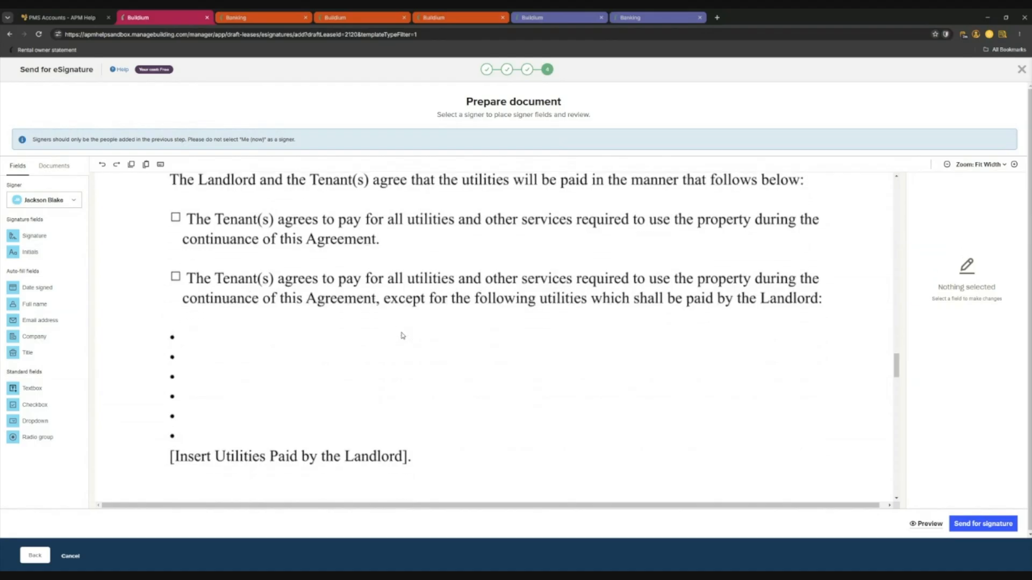
scroll(401, 339, down, 8)
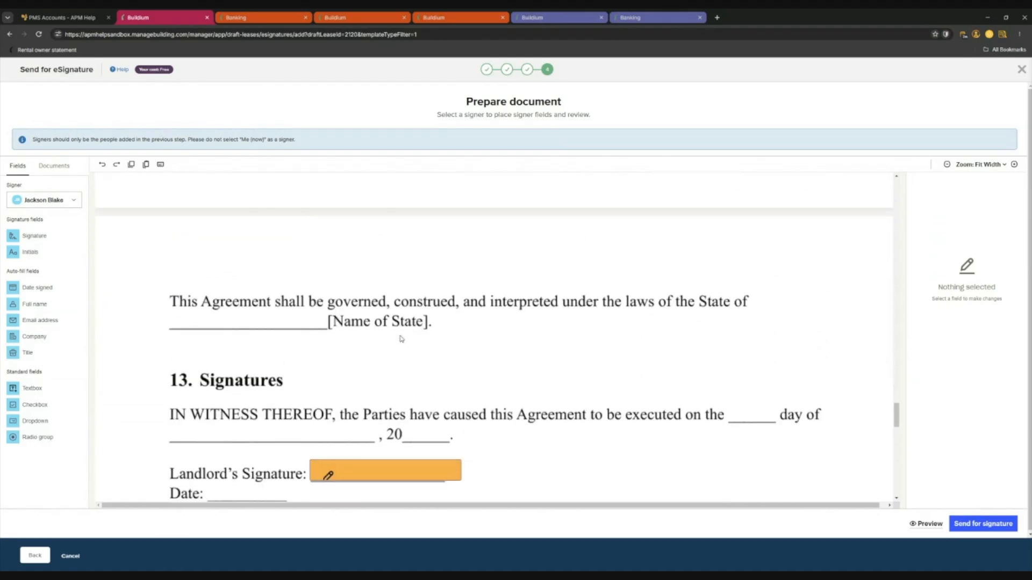
scroll(428, 359, down, 3)
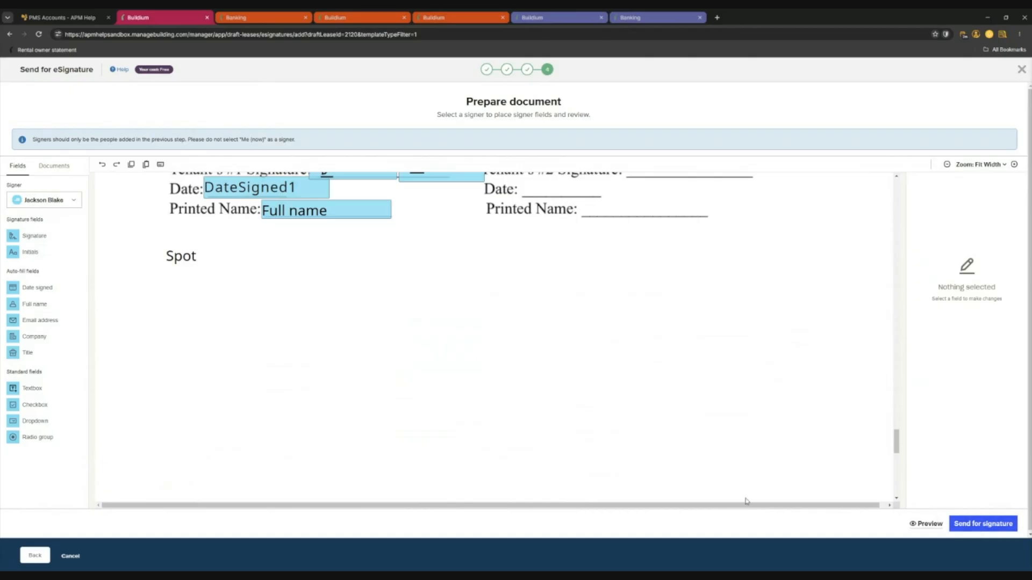
scroll(774, 419, up, 18)
scroll(776, 378, up, 5)
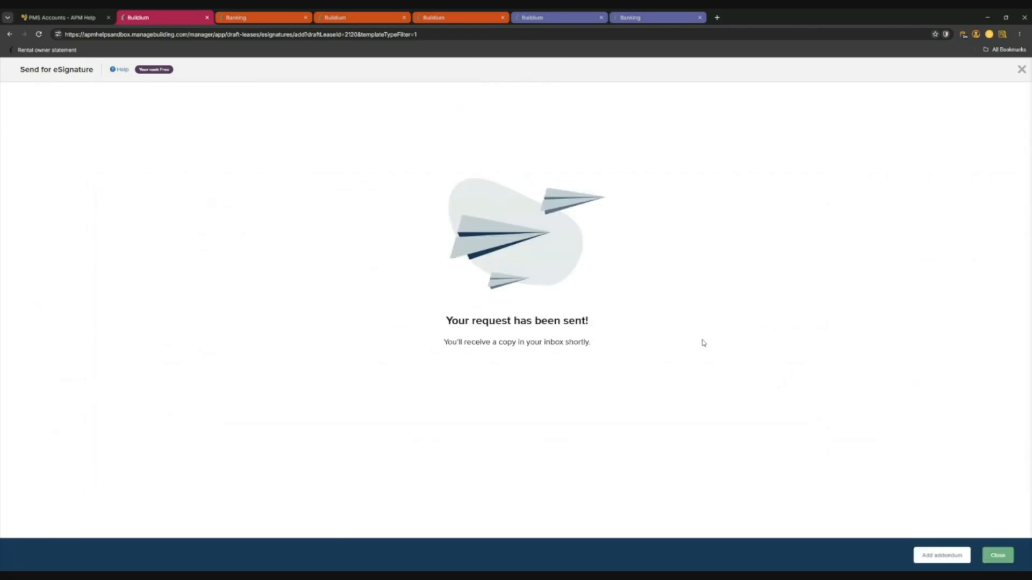
Close the sent confirmation and go to the Draft leases list.
click(998, 556)
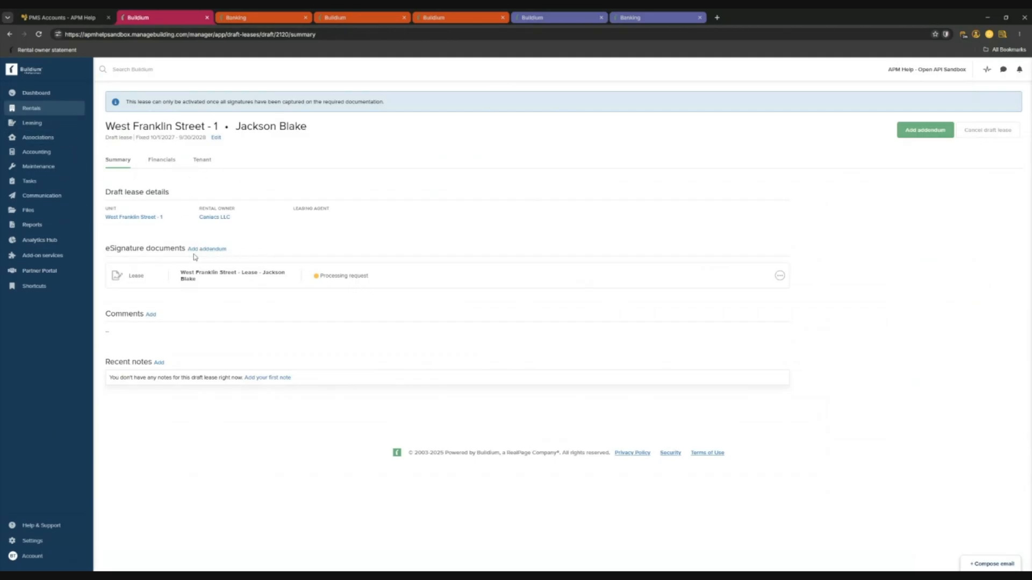
mouse_move(50, 129)
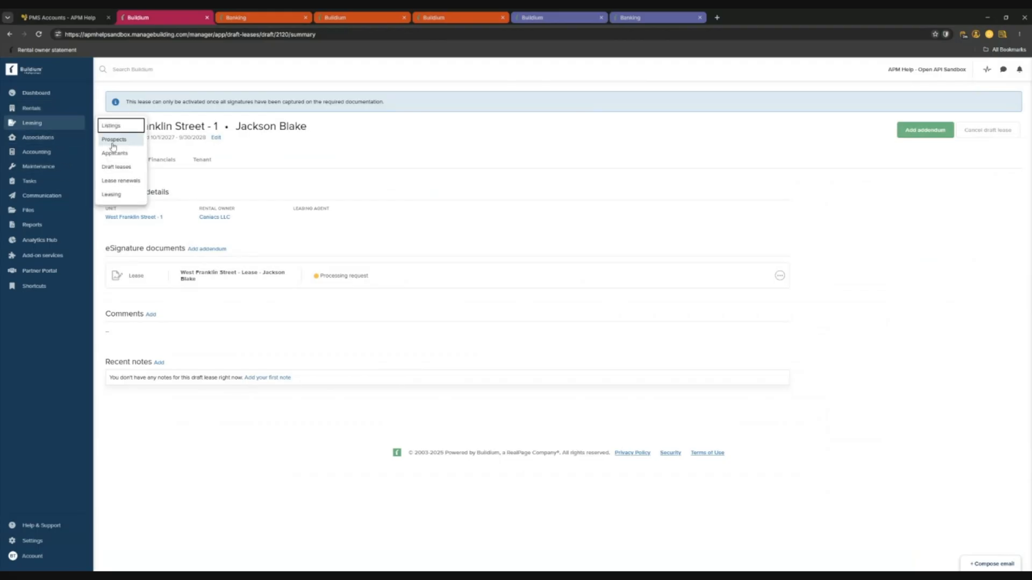
click(116, 165)
Check the eSignature Documents list, then return to Draft leases.
click(983, 104)
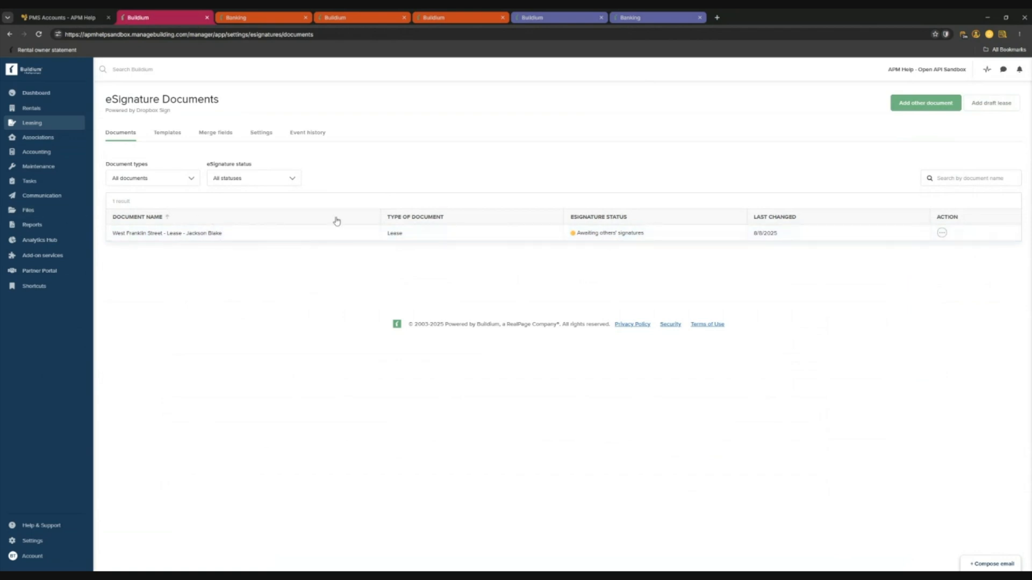
mouse_move(69, 123)
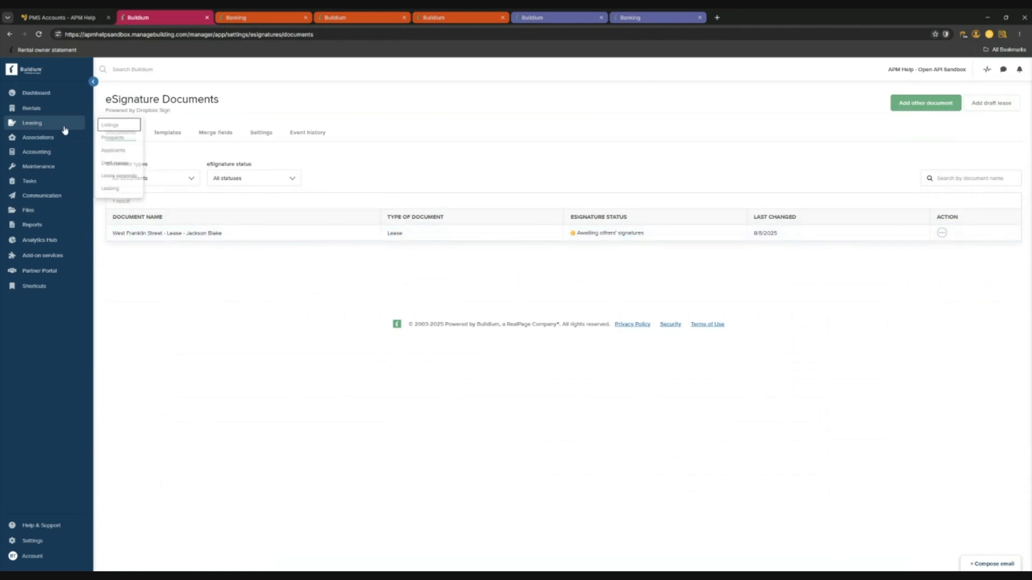
click(132, 171)
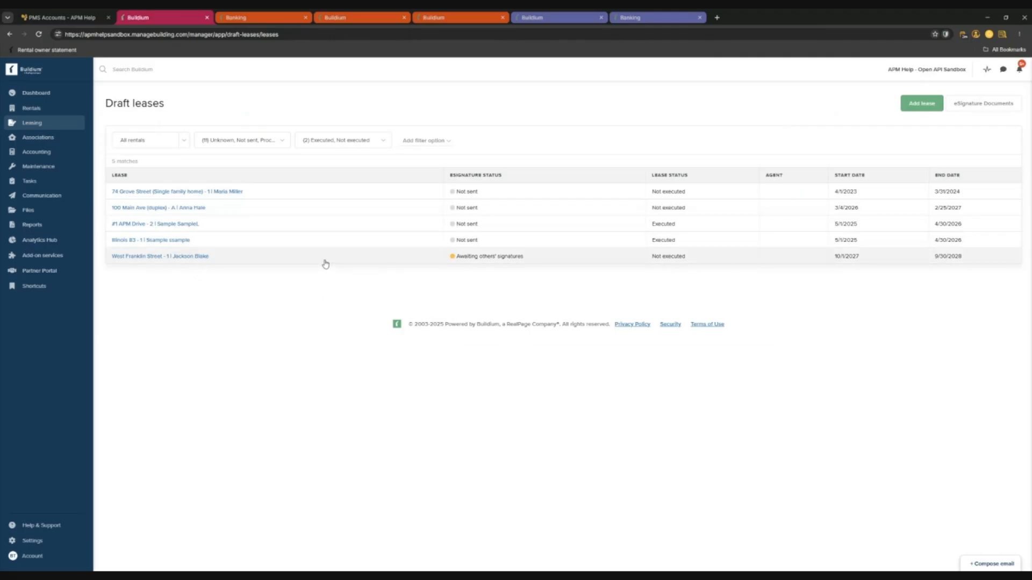
click(186, 257)
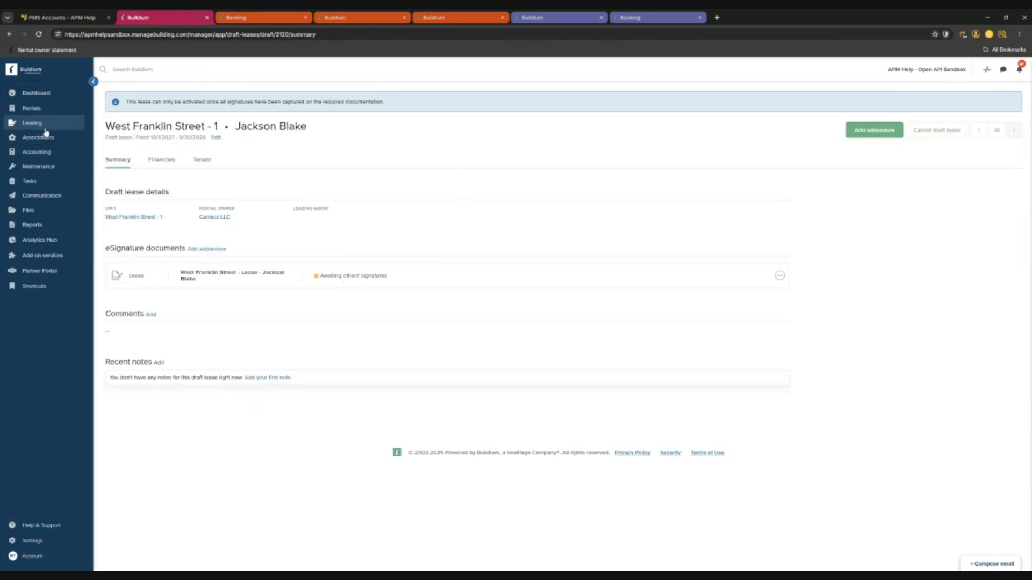
mouse_move(44, 130)
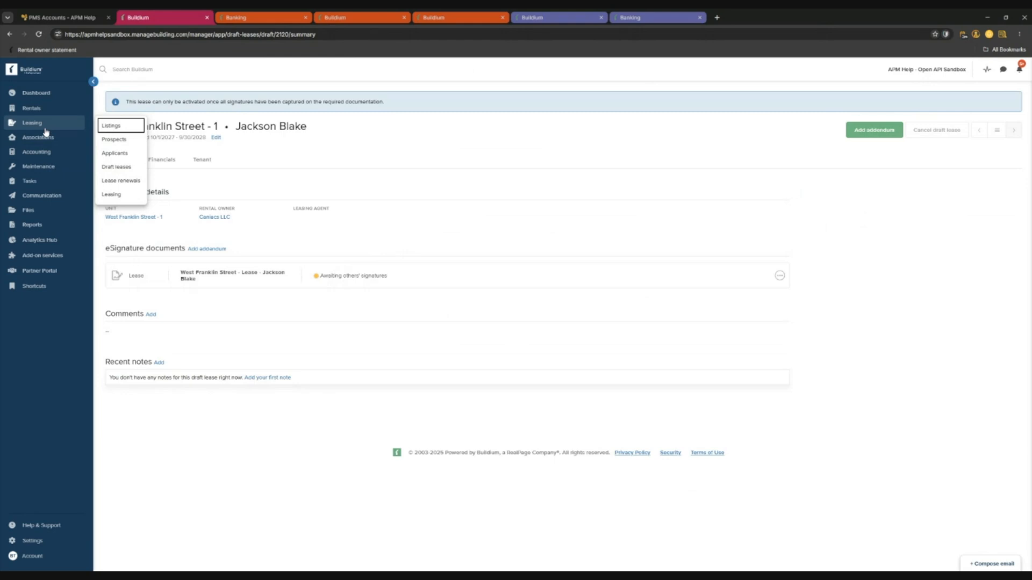
click(127, 167)
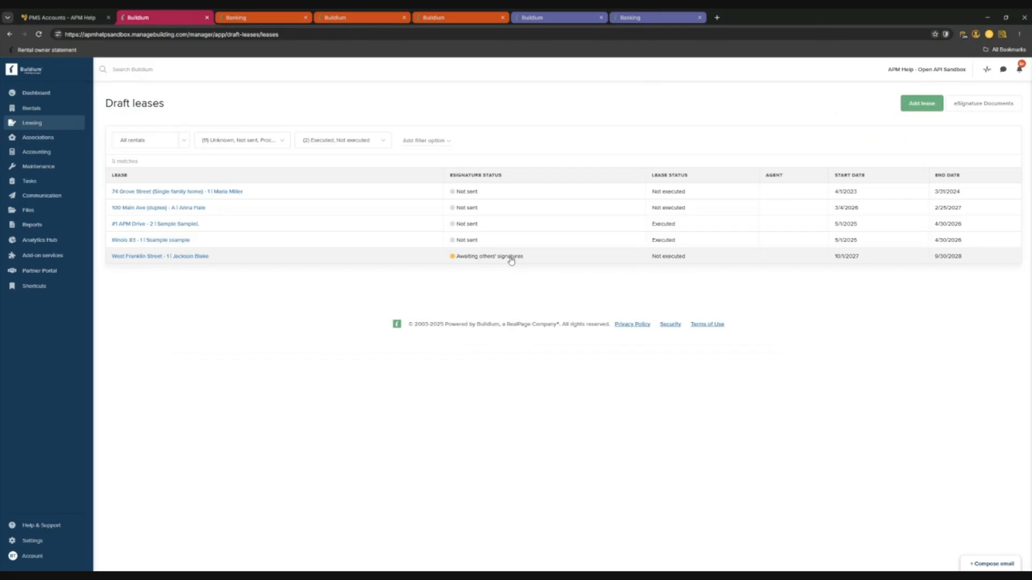
click(197, 210)
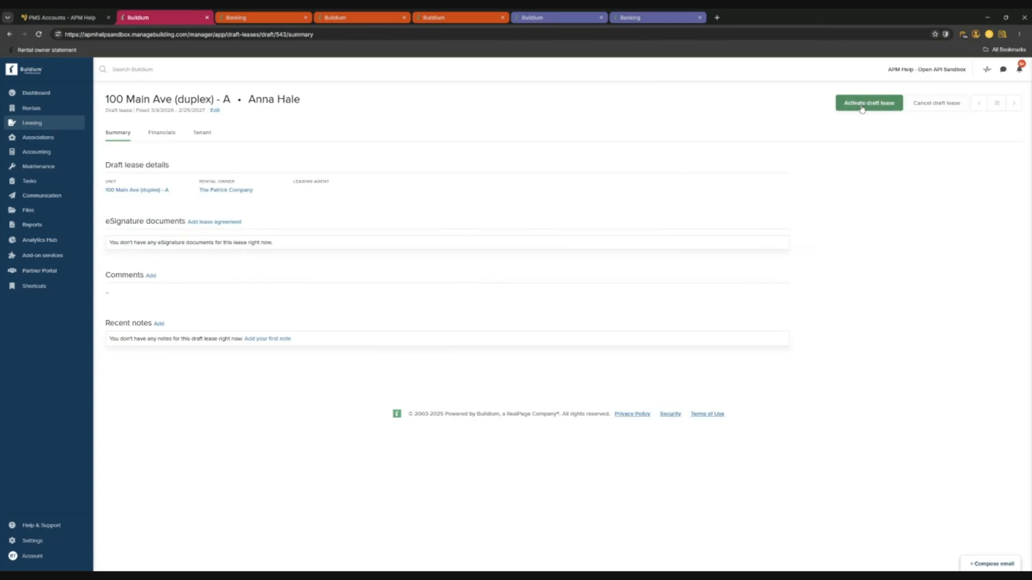
Activate the 100 Main Ave (duplex) - A lease, check its $0.00 ledger, and return to Draft leases.
mouse_move(39, 109)
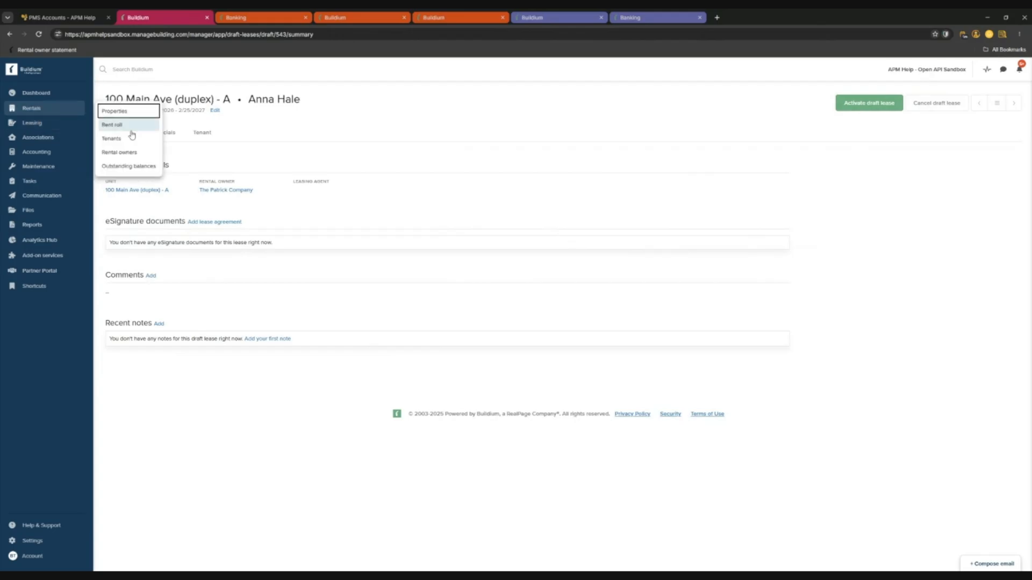
click(871, 108)
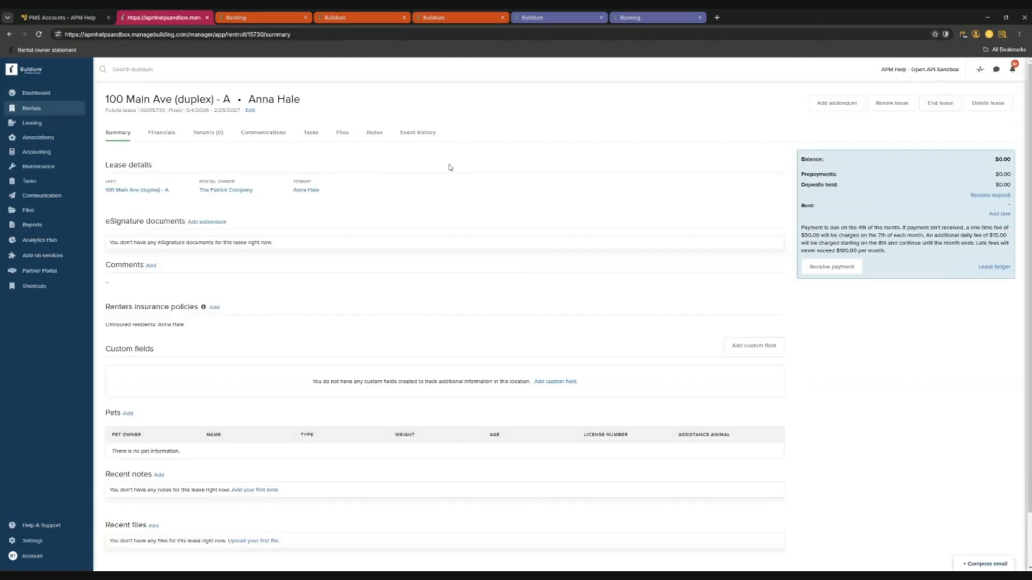
click(169, 134)
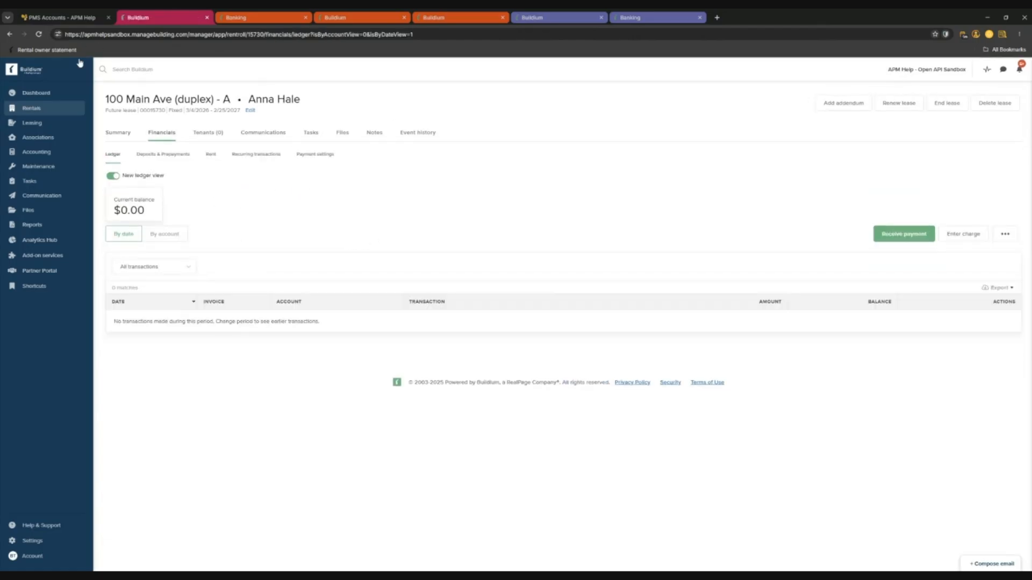
mouse_move(46, 108)
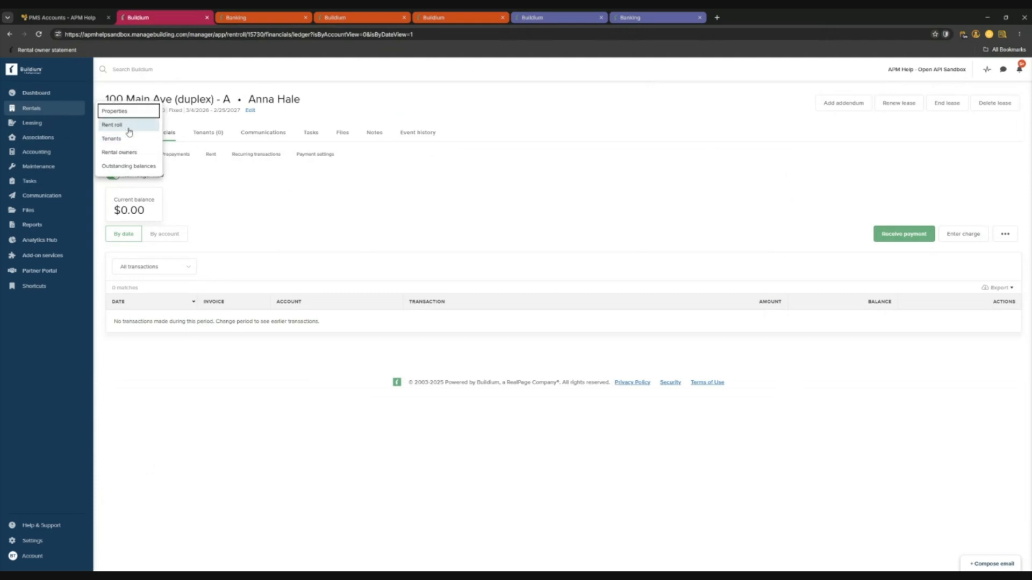
mouse_move(68, 124)
click(119, 166)
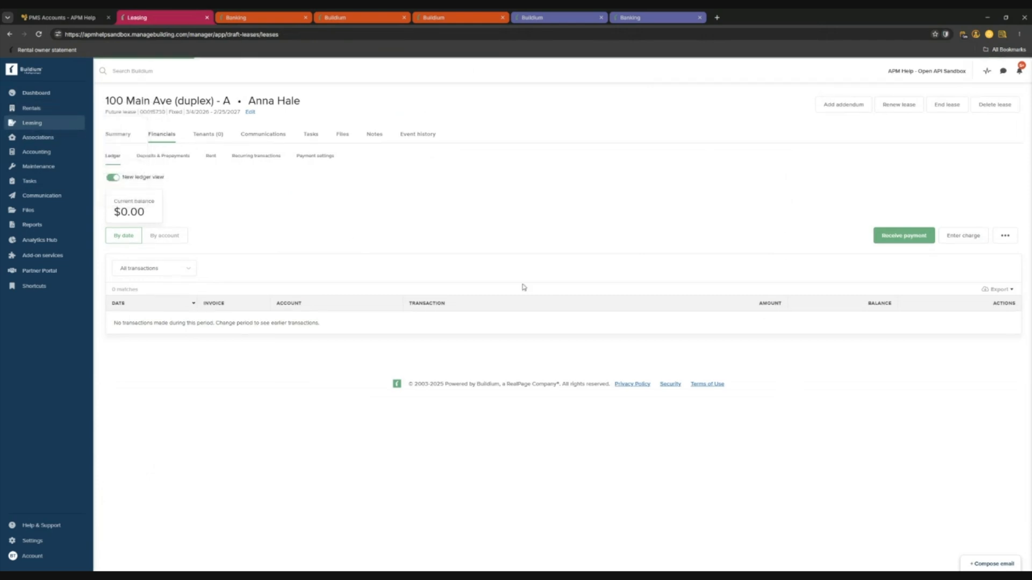